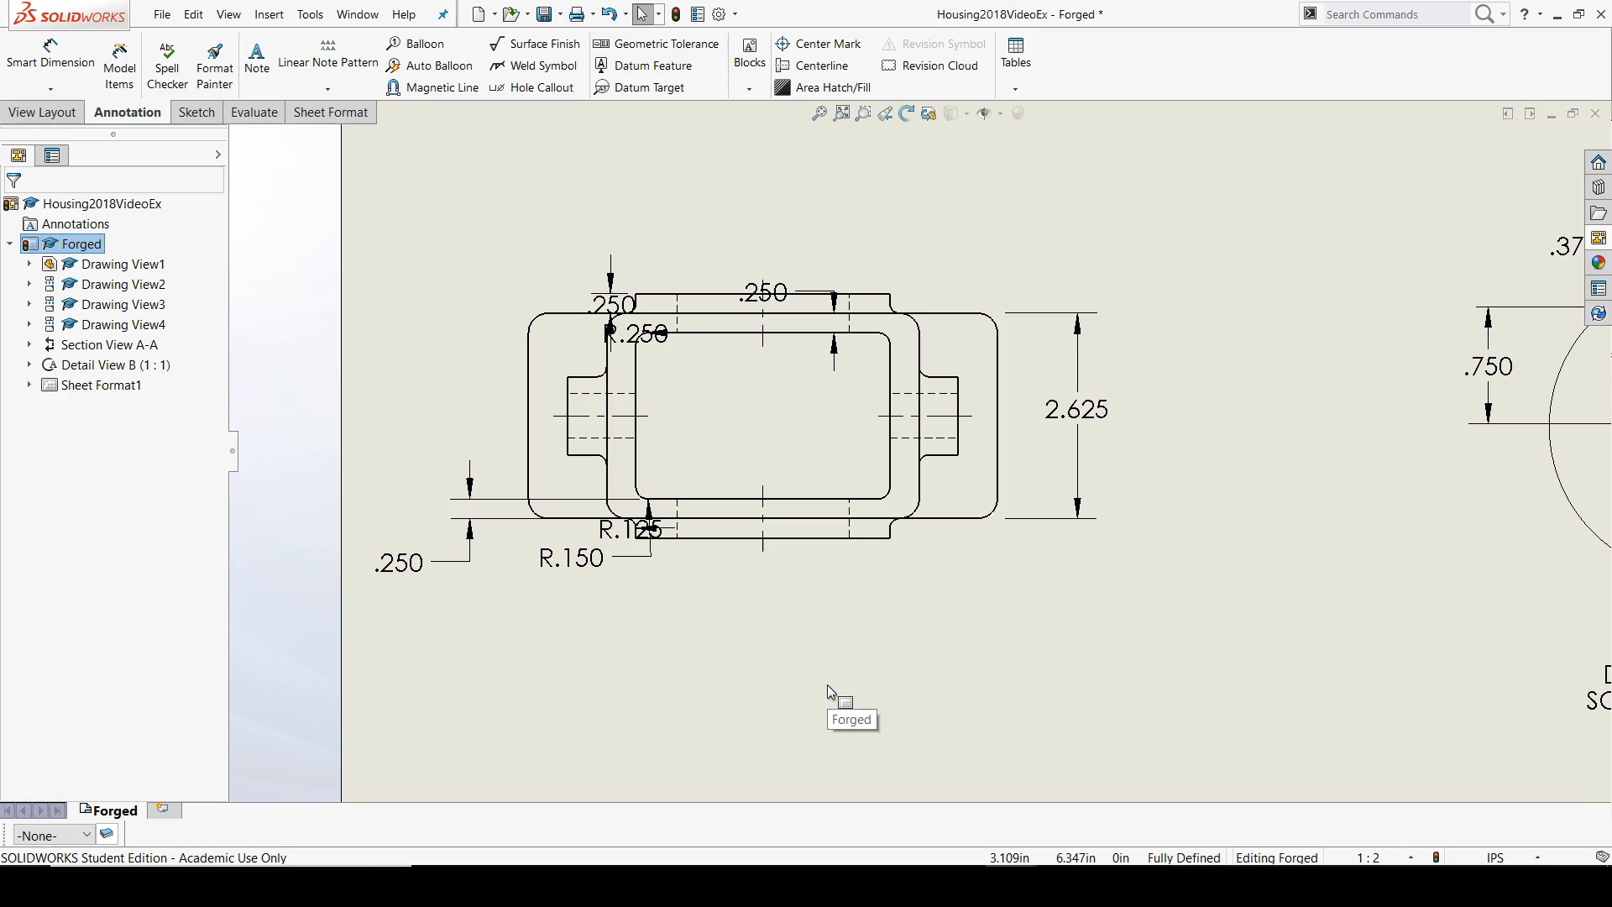
# Pull the R.150 radius dimension off the part and bring up its properties.
pyautogui.click(831, 690)
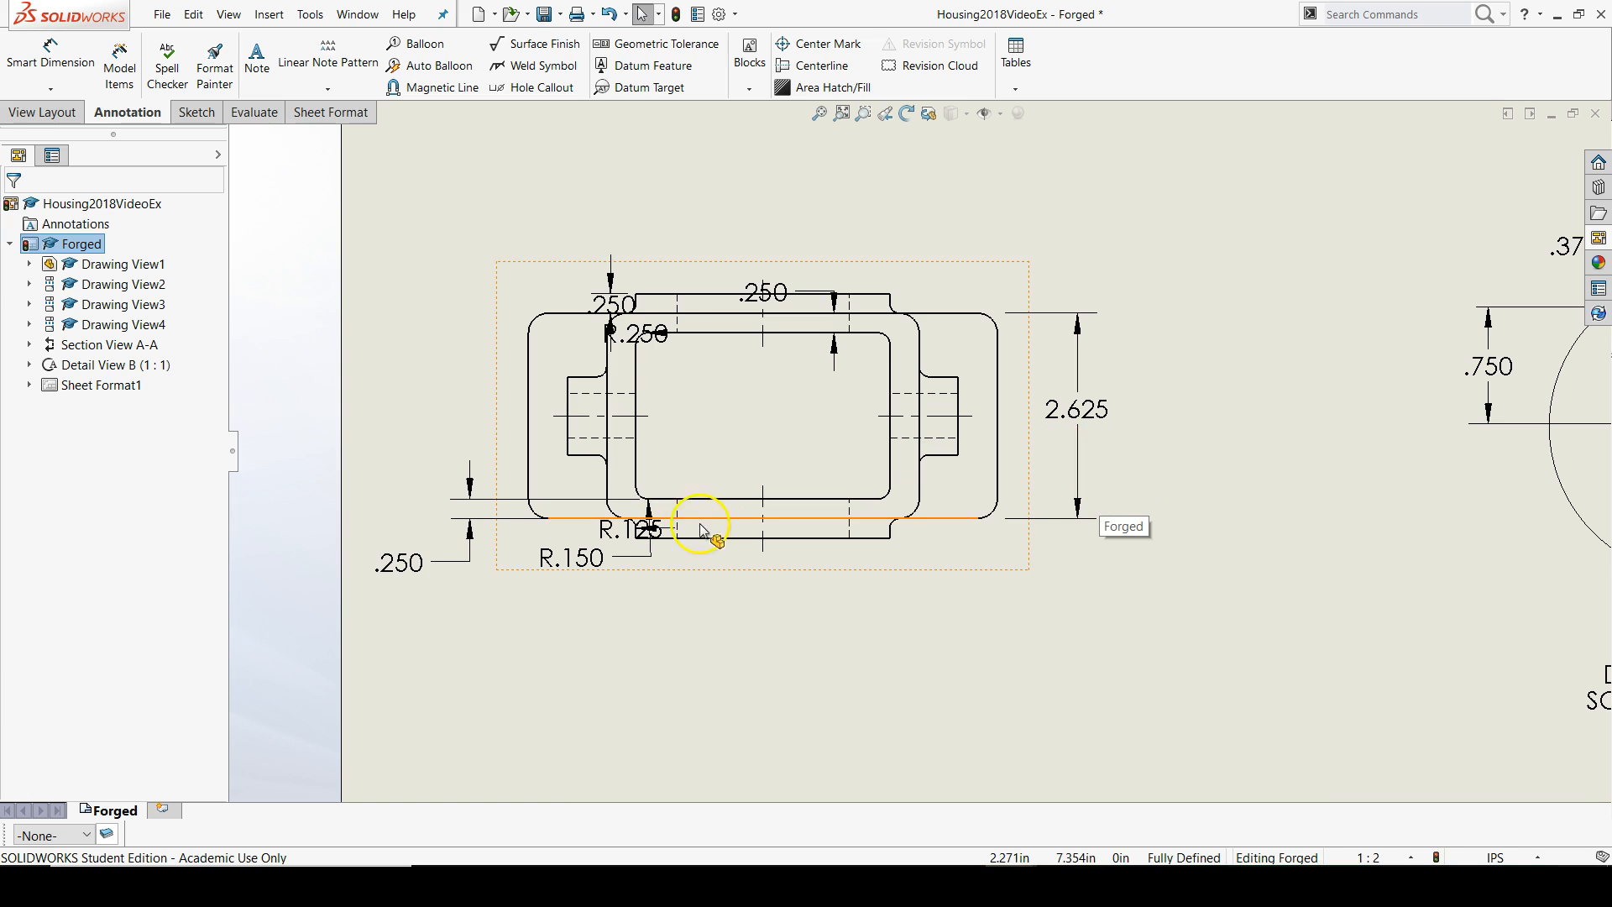
pyautogui.scroll(-1, 719, 534)
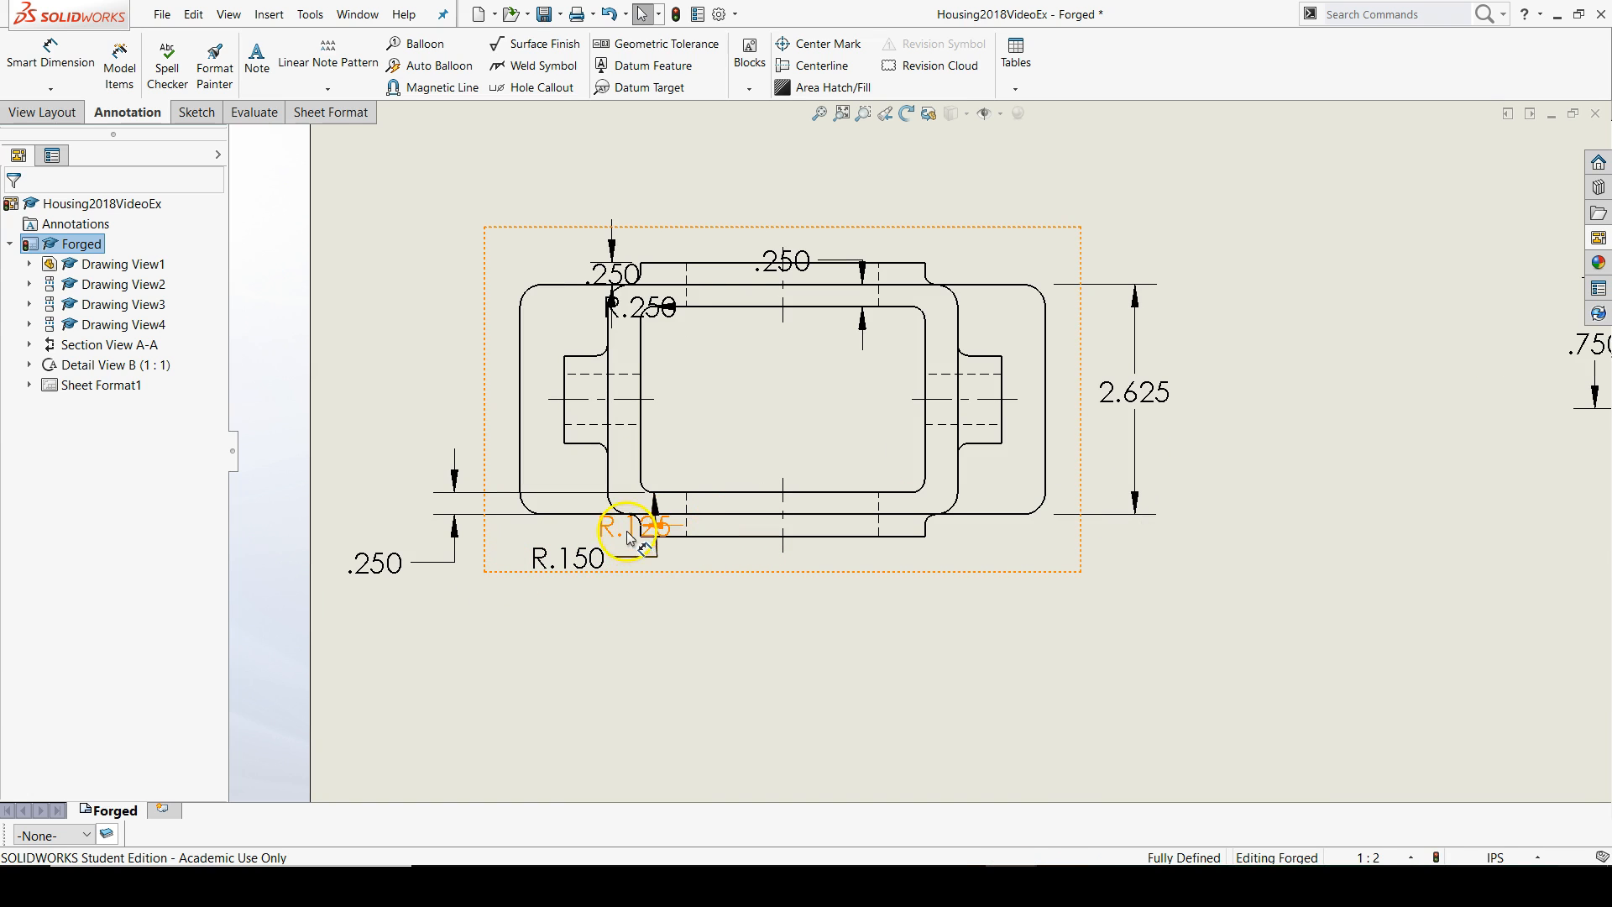
pyautogui.moveTo(585, 563); pyautogui.dragTo(492, 600)
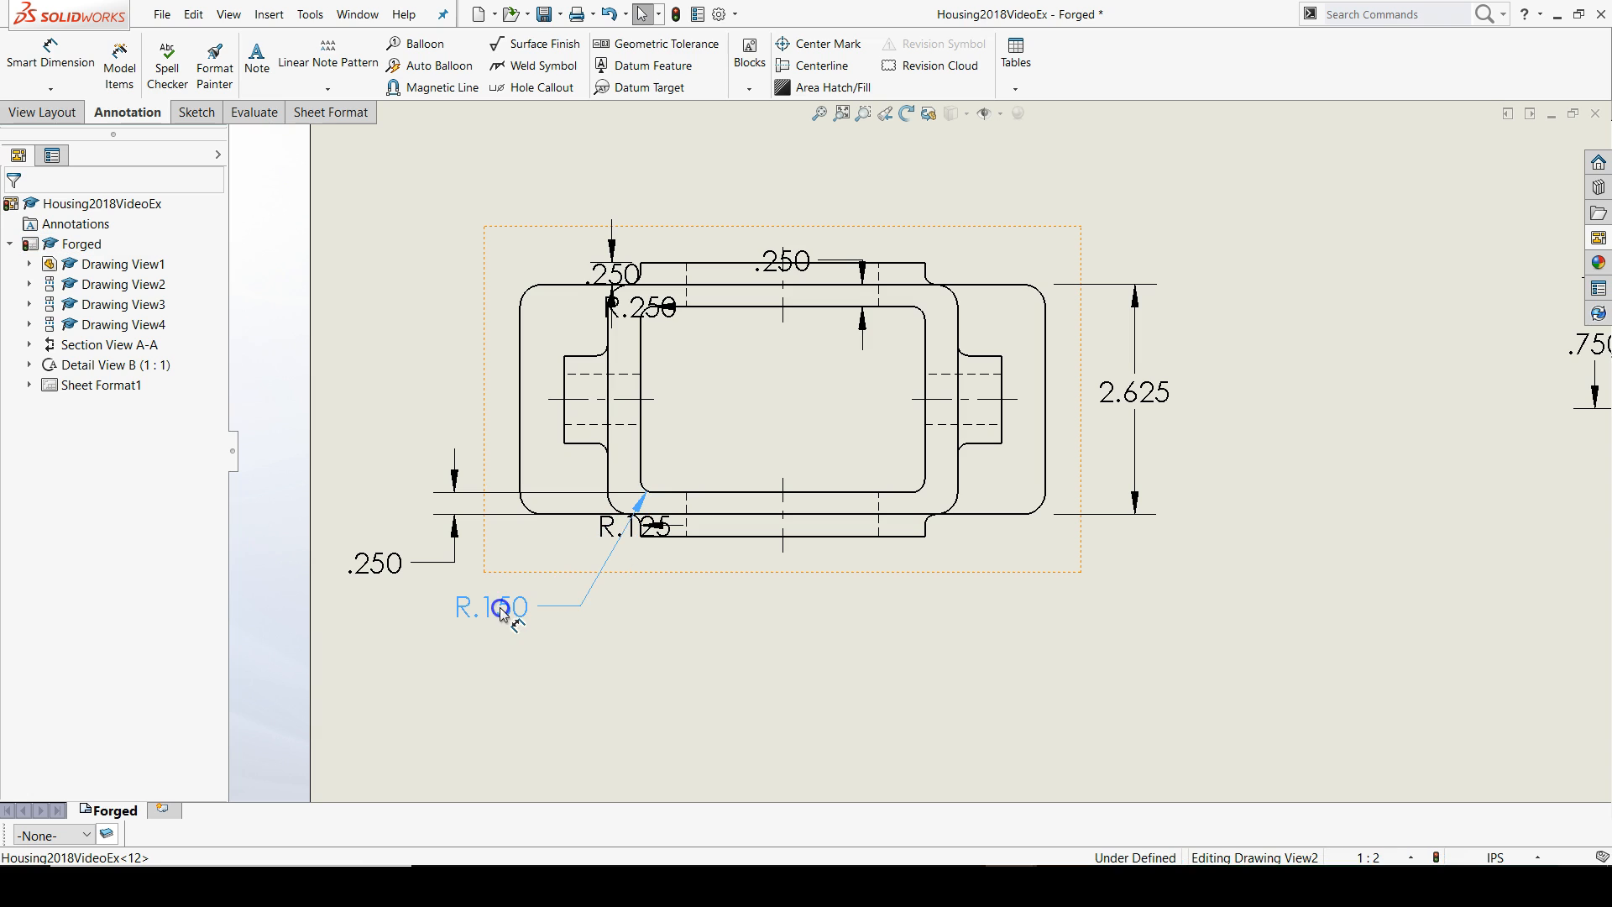
pyautogui.click(504, 611)
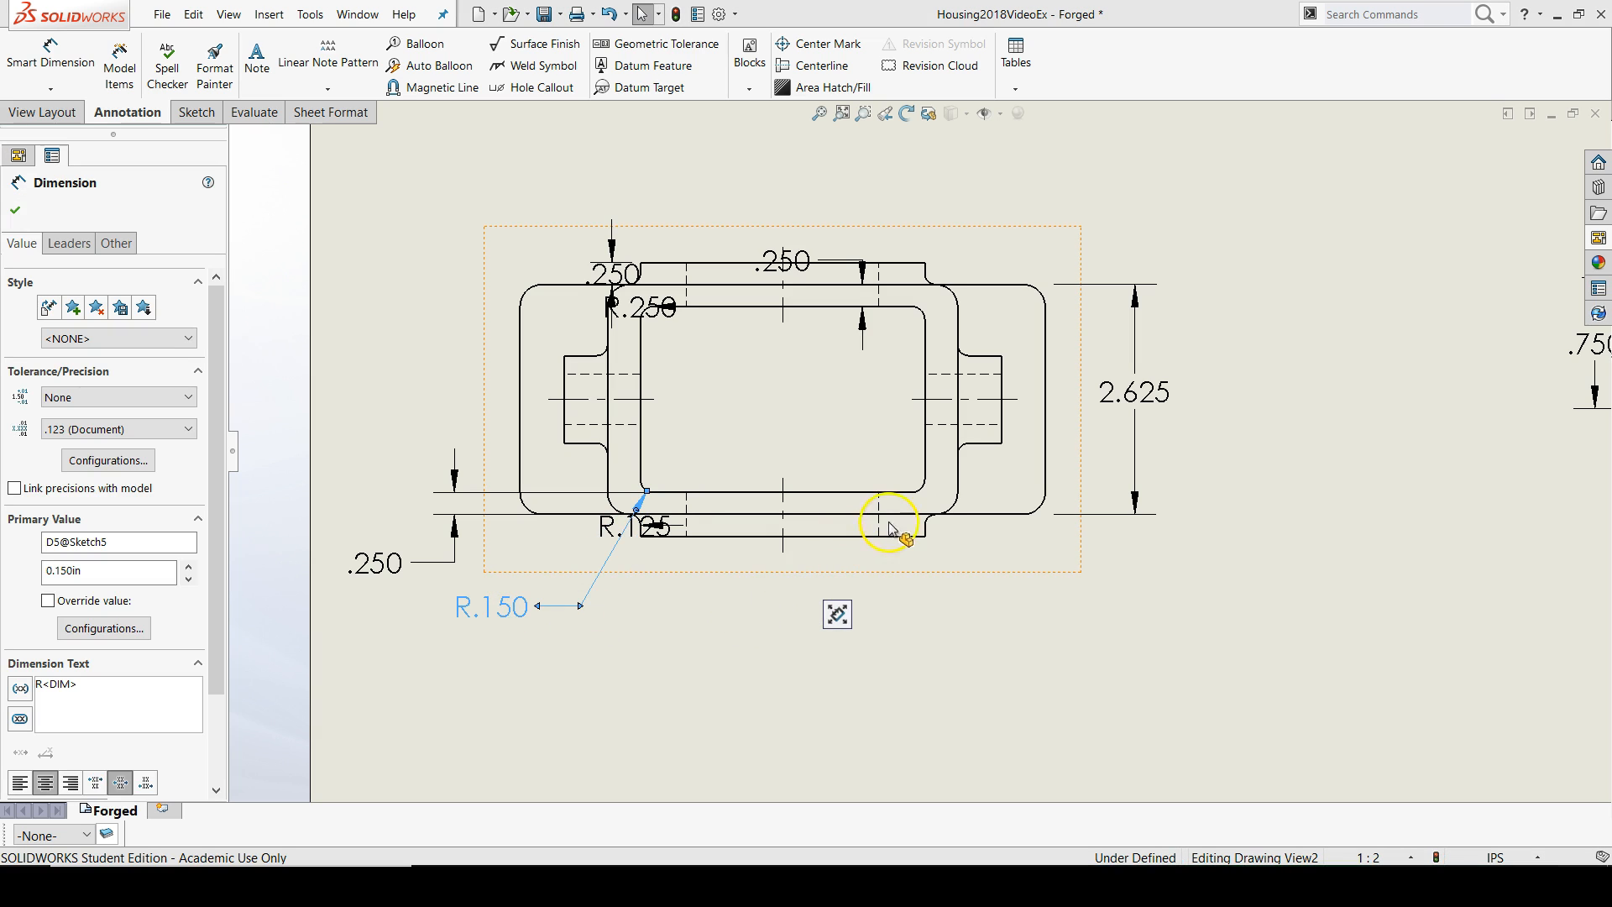
pyautogui.scroll(-2, 655, 498)
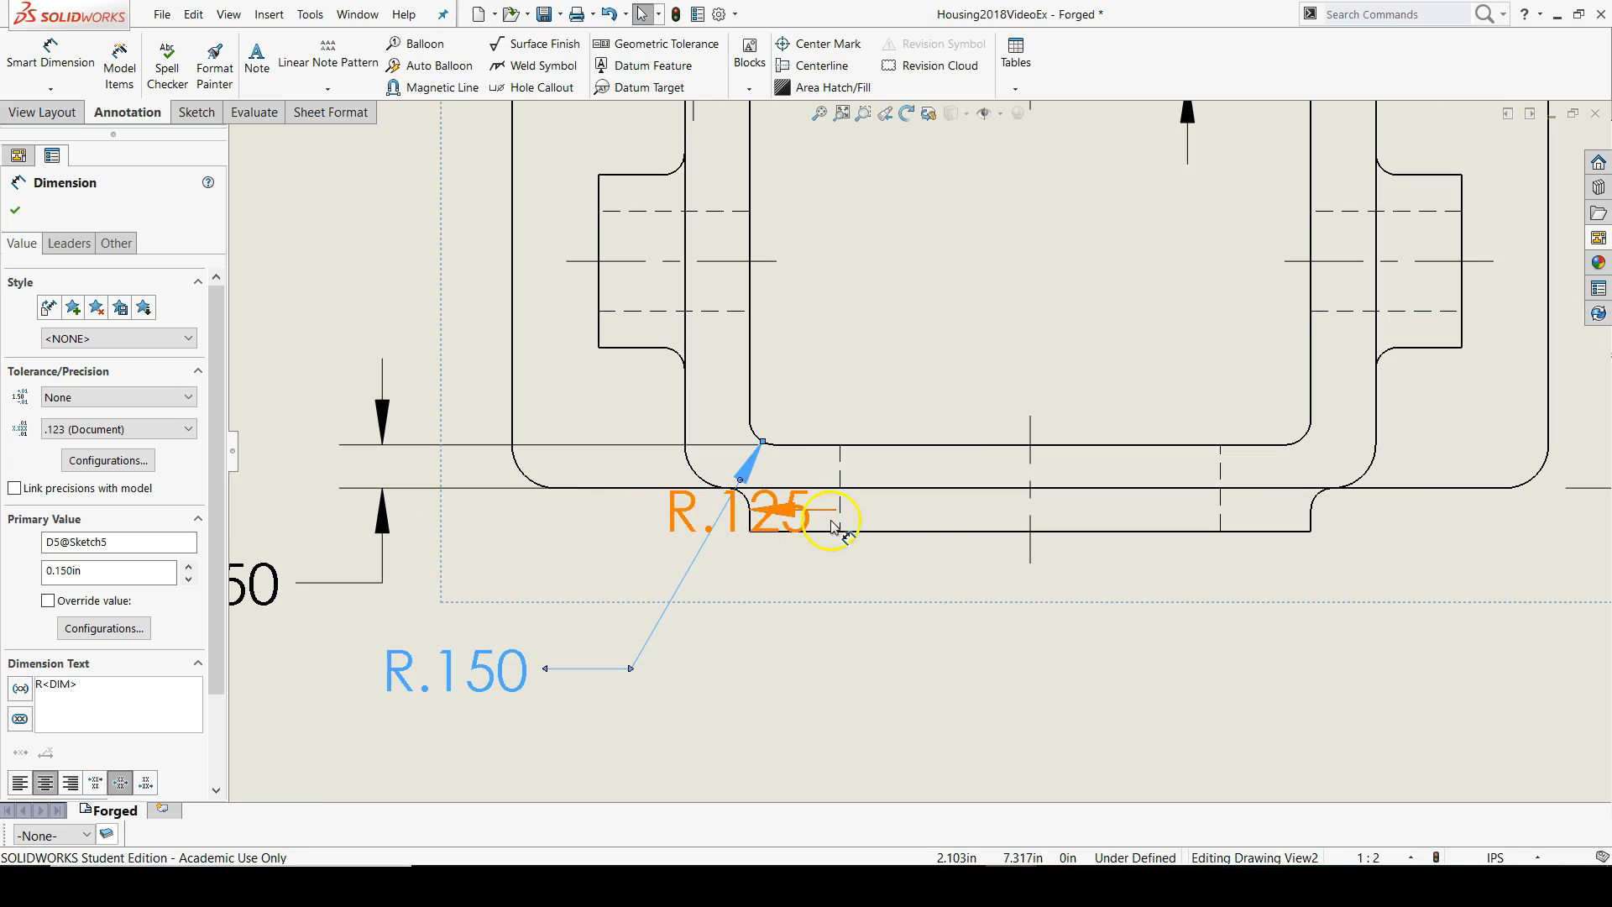
pyautogui.scroll(1, 856, 516)
pyautogui.scroll(-1, 1042, 527)
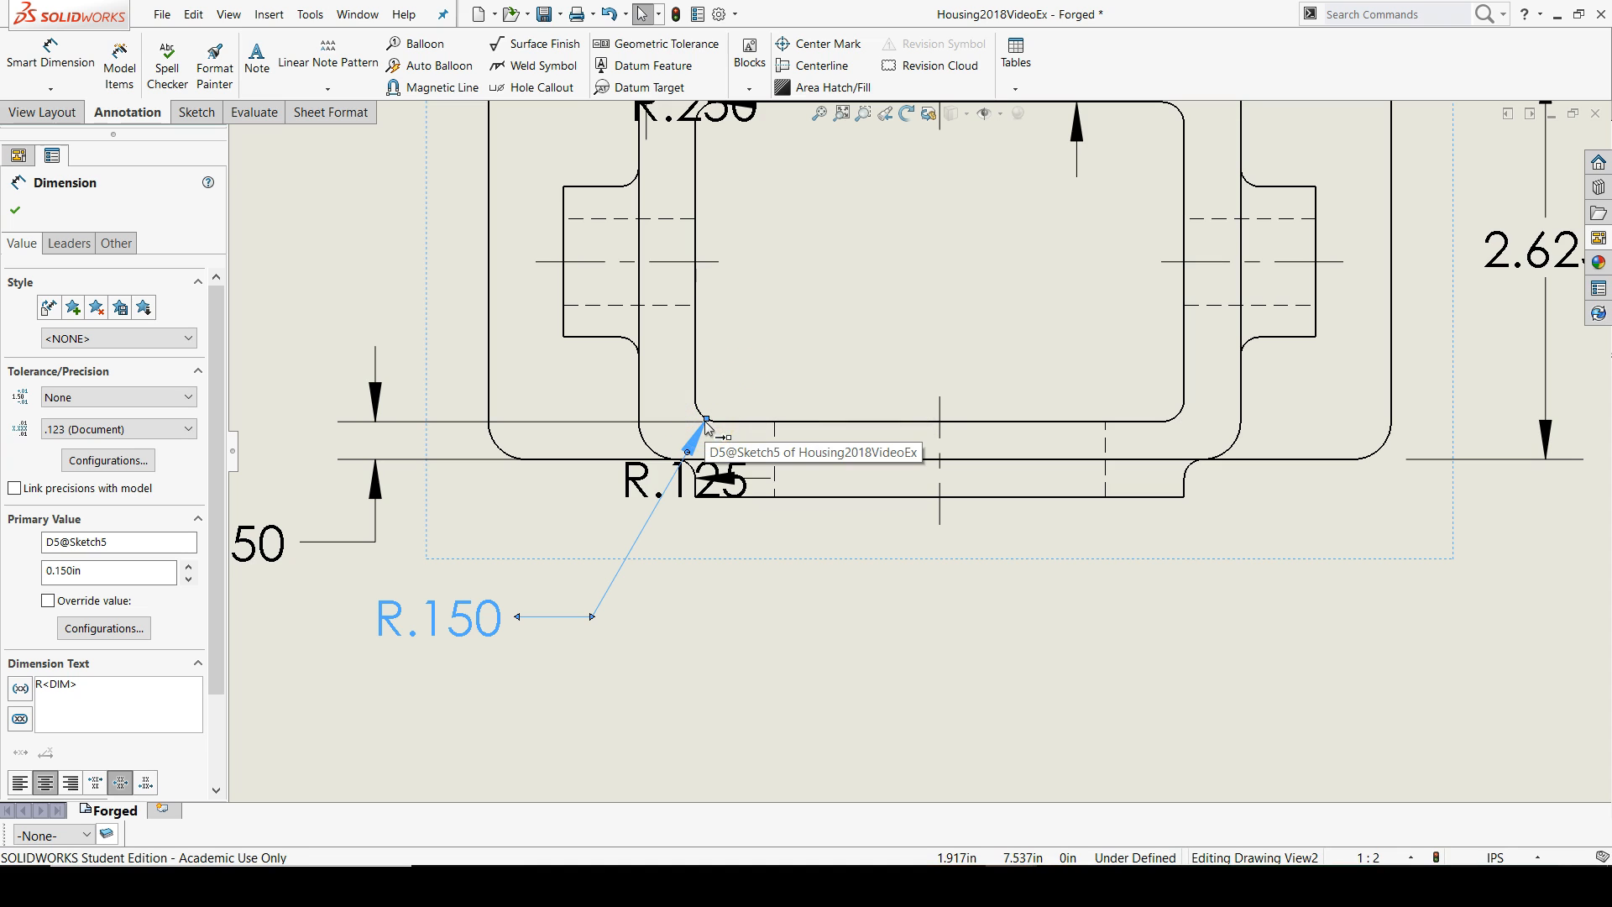
# Reattach the R.150 leader to the right fillet and place its text at the view's lower right.
pyautogui.moveTo(705, 420); pyautogui.dragTo(929, 419)
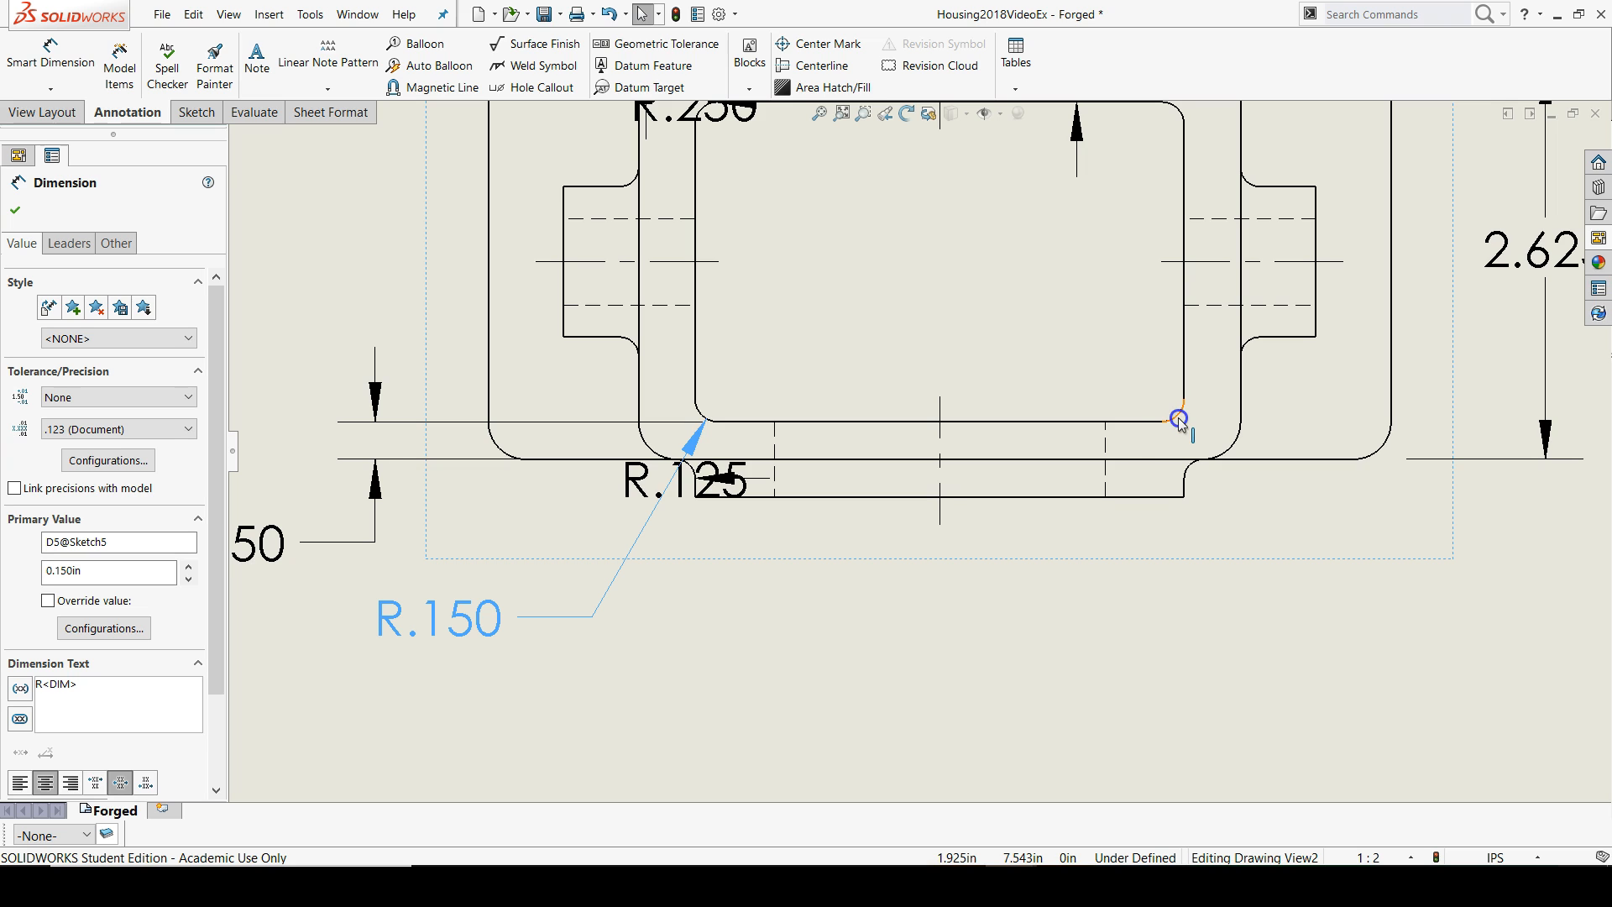
pyautogui.moveTo(1179, 420); pyautogui.dragTo(1180, 419)
pyautogui.moveTo(933, 617)
pyautogui.mouseDown()
pyautogui.moveTo(1477, 552)
pyautogui.moveTo(1476, 592)
pyautogui.mouseUp()
pyautogui.click(678, 486)
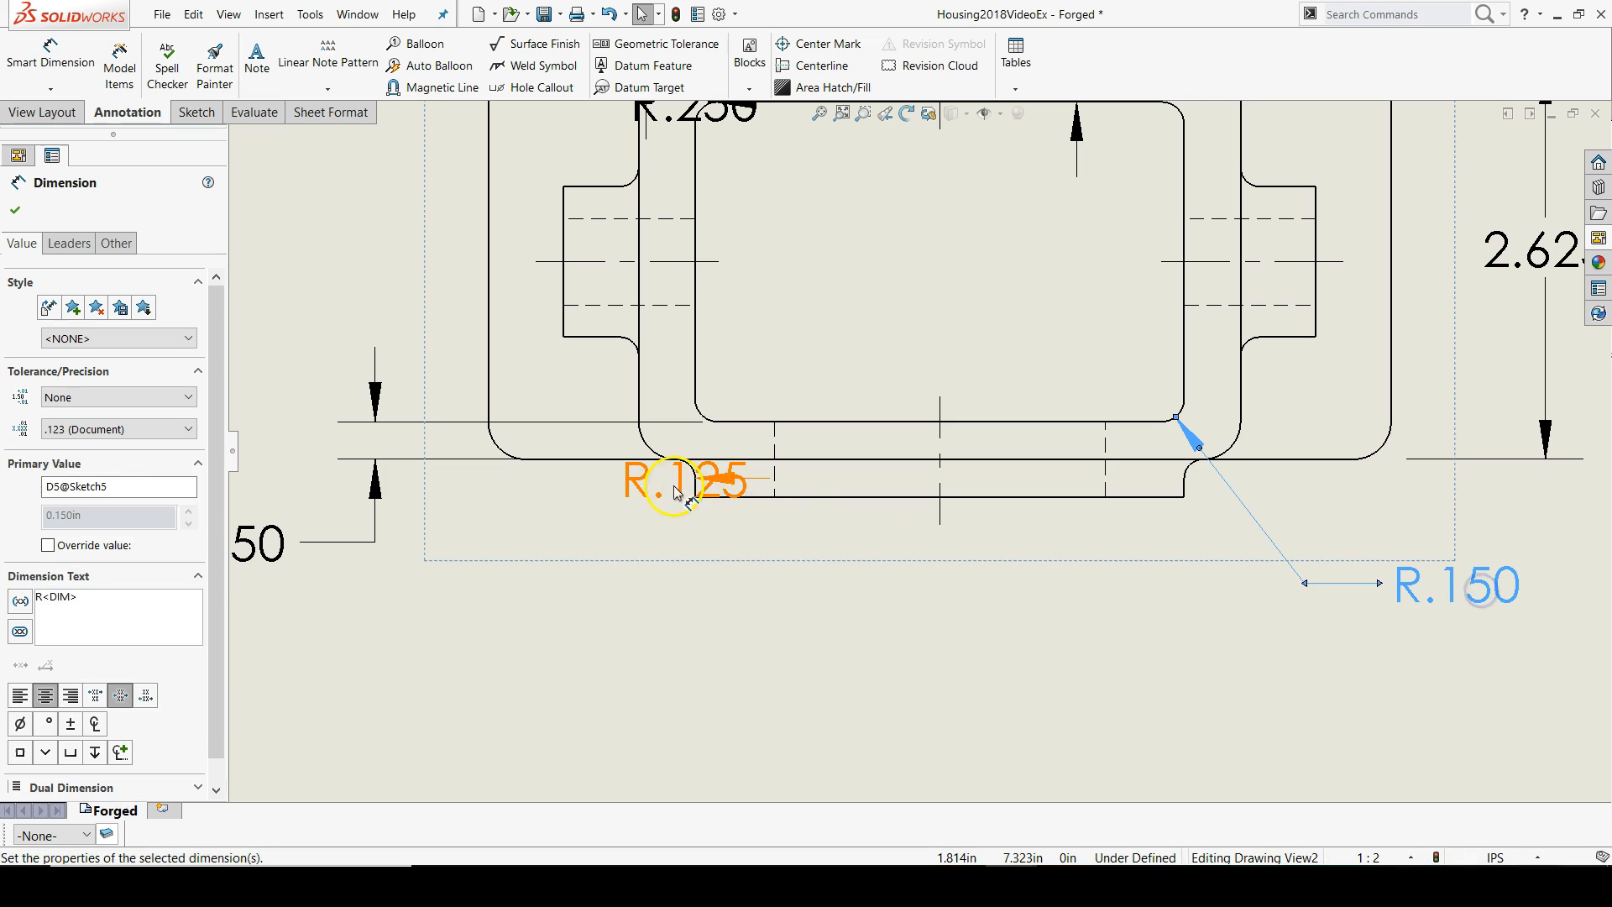
# Move R.125 below the part and pull R.250 off the top view.
pyautogui.moveTo(678, 488); pyautogui.dragTo(504, 660)
pyautogui.press('f')
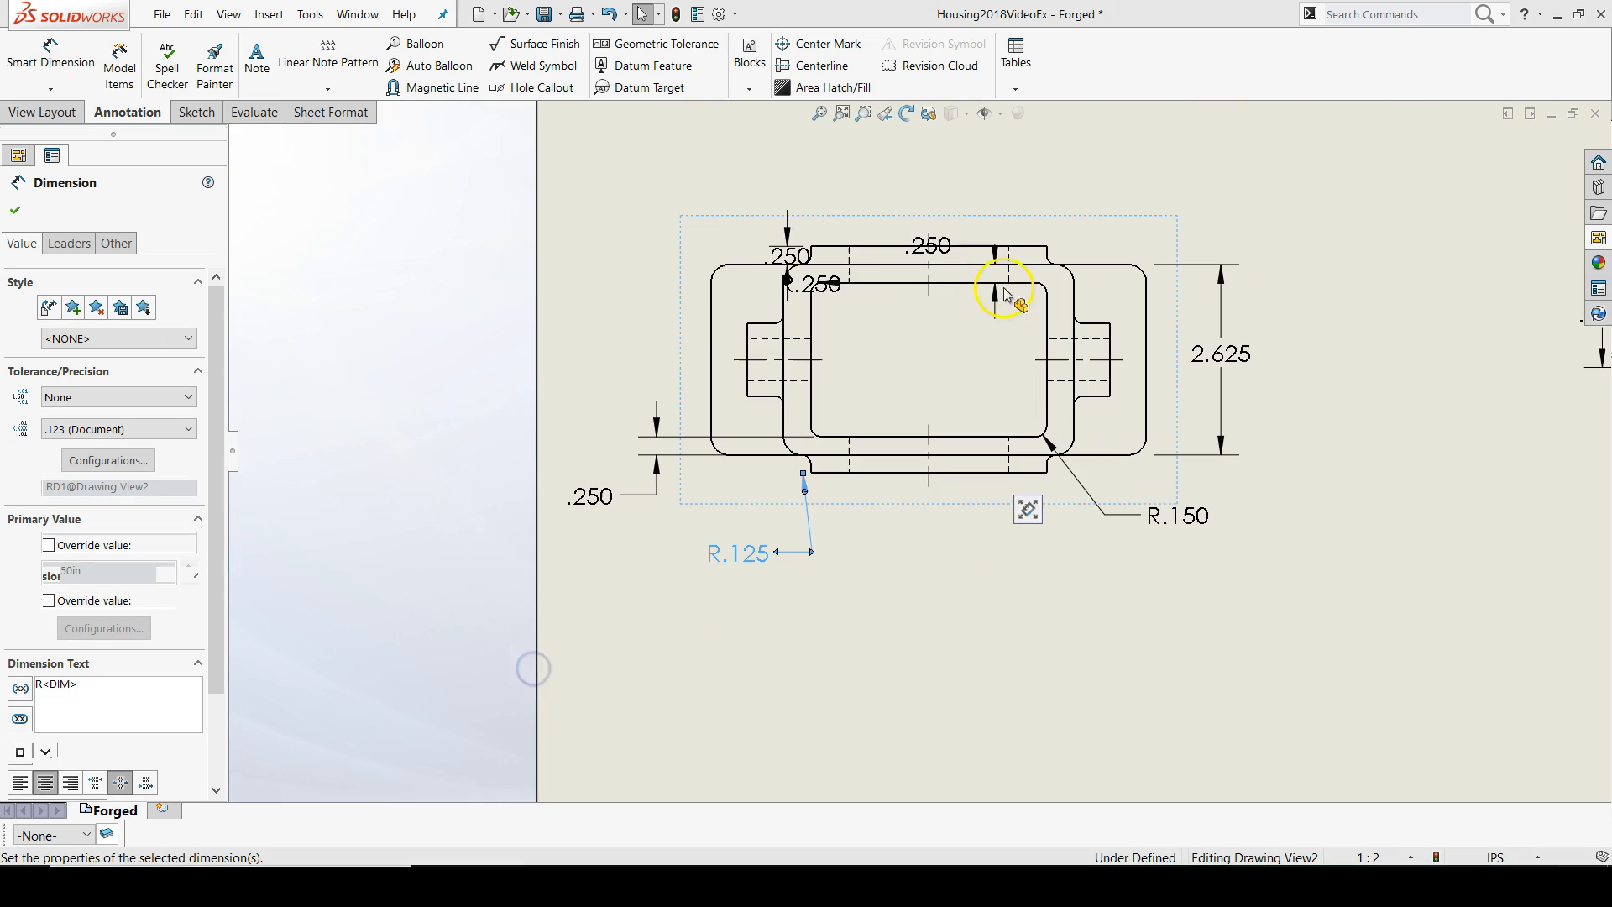
pyautogui.scroll(2, 985, 303)
pyautogui.scroll(-1, 988, 451)
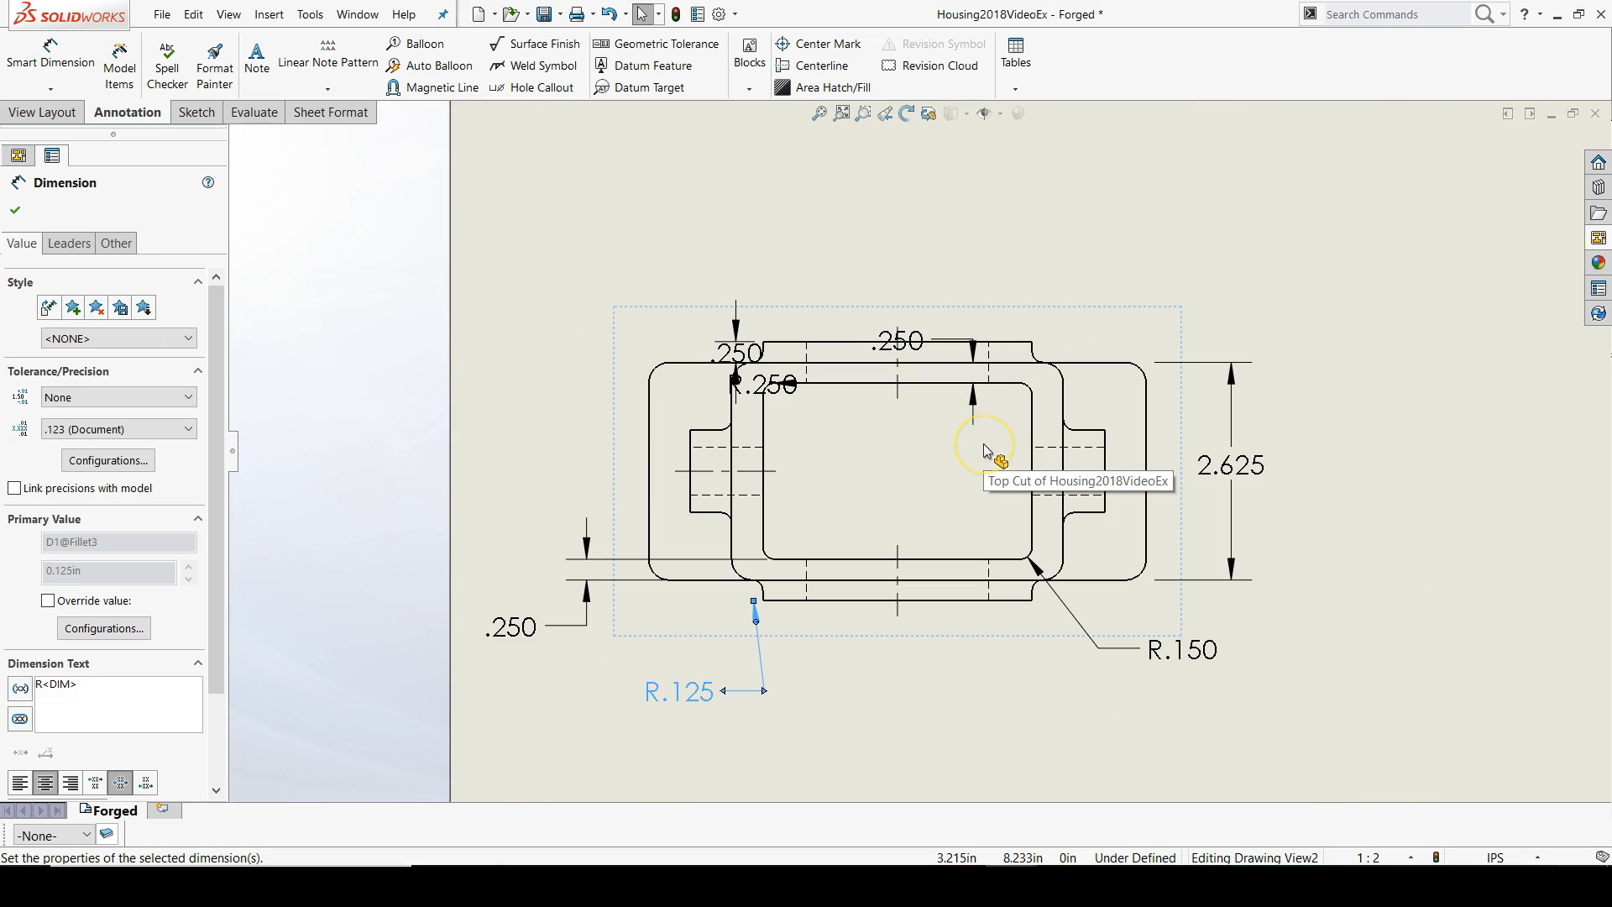
pyautogui.scroll(1, 1034, 492)
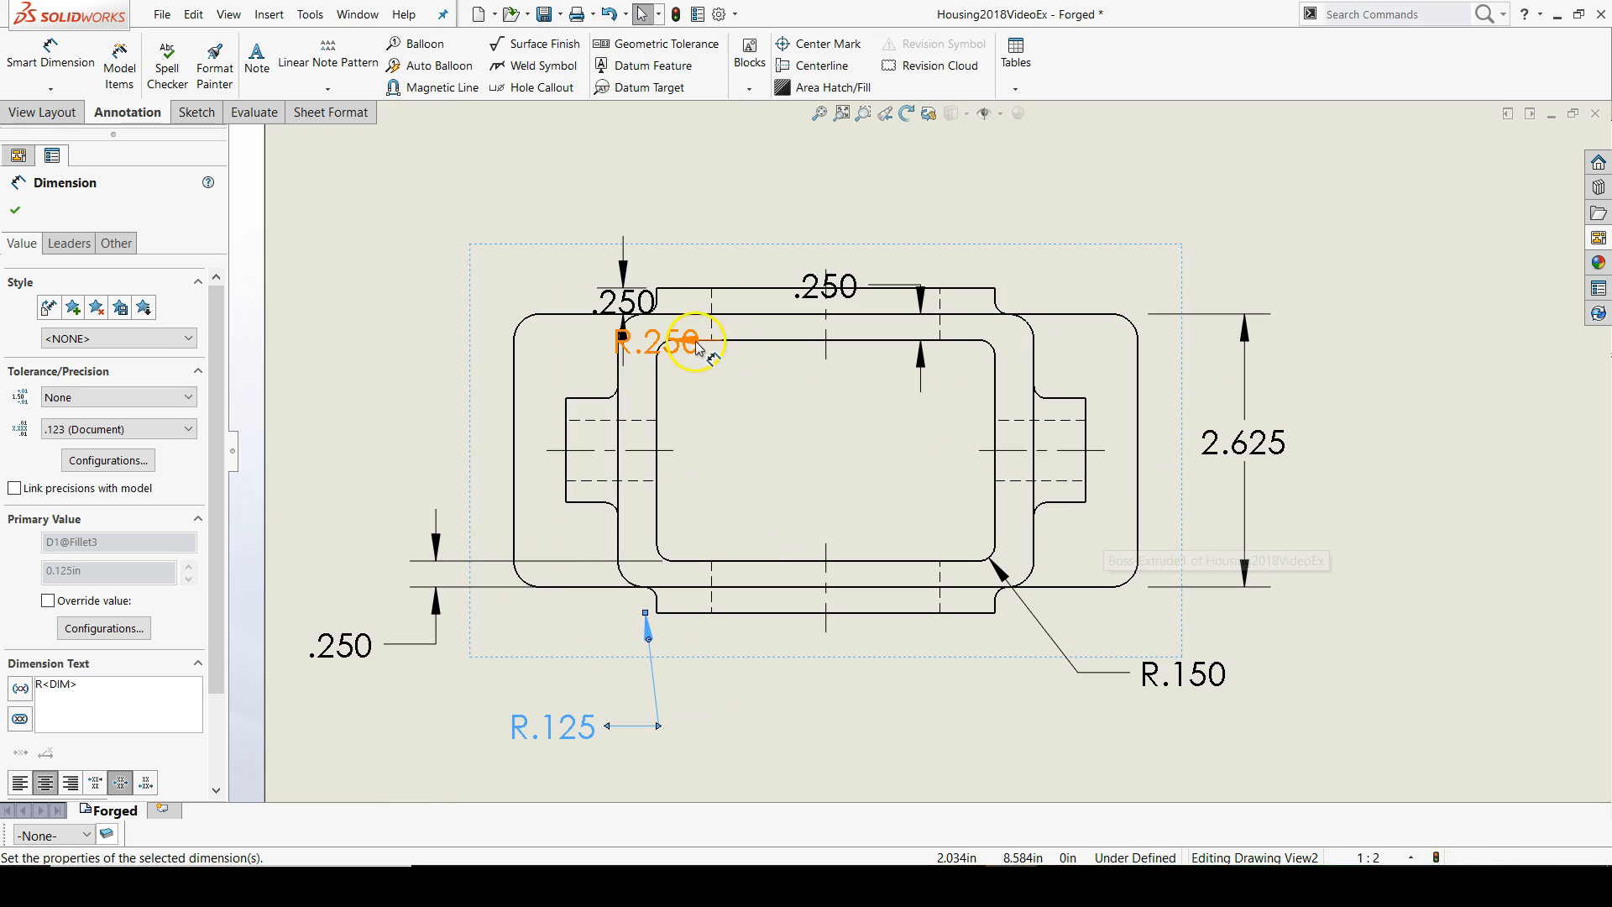
pyautogui.moveTo(655, 339); pyautogui.dragTo(423, 227)
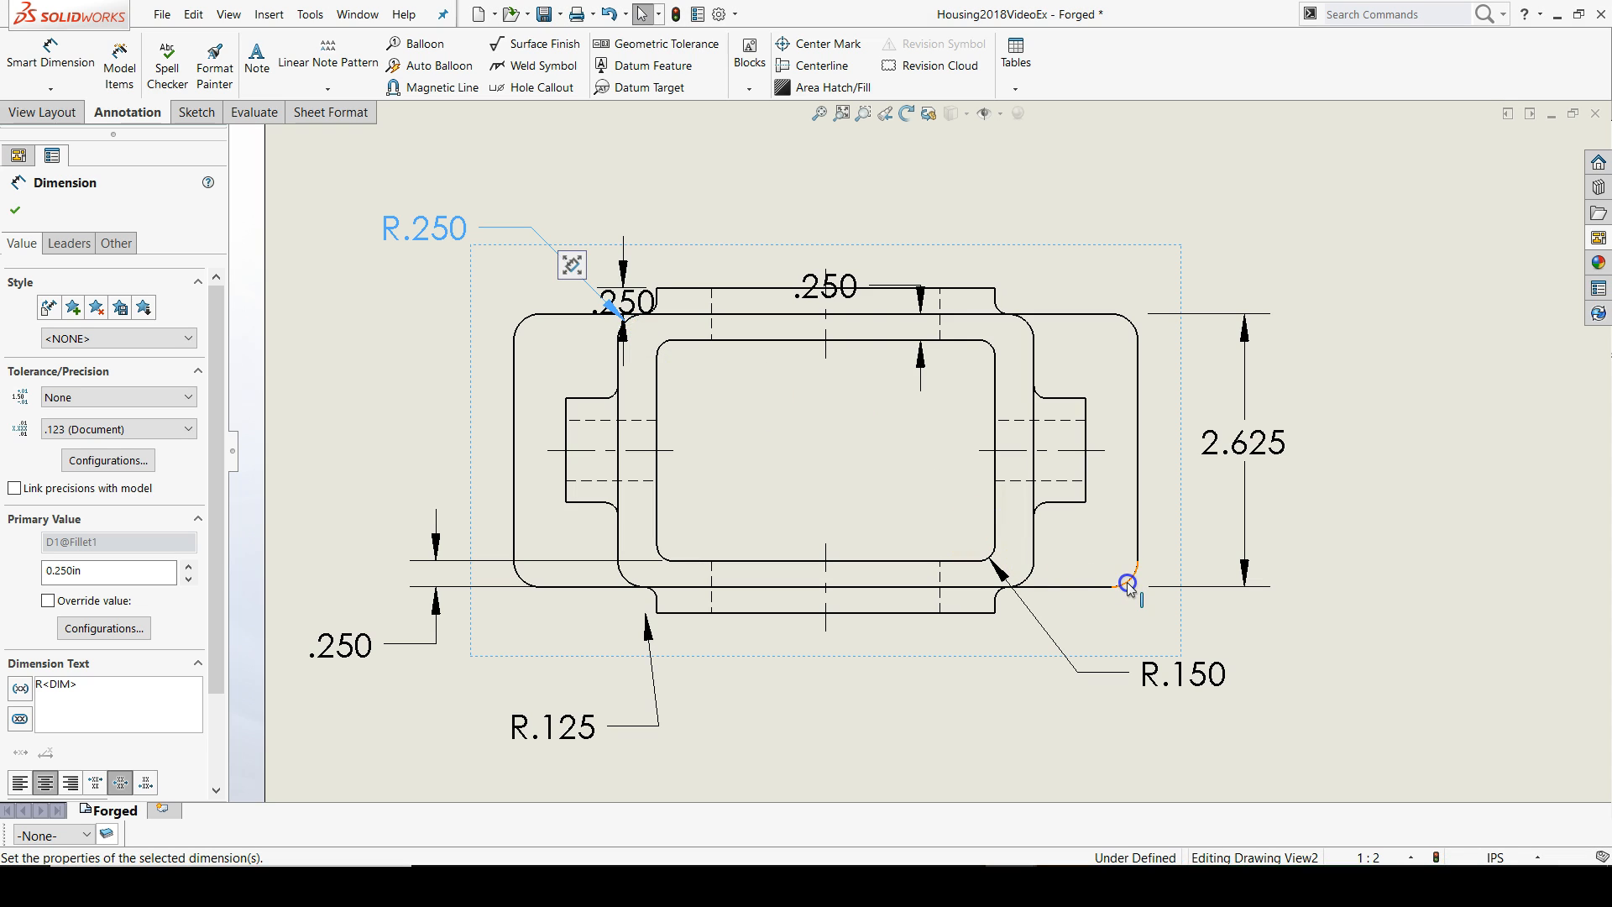
# Attach R.250 to the lower-right outer fillet and shift R.150 further down-right below it.
pyautogui.click(1128, 583)
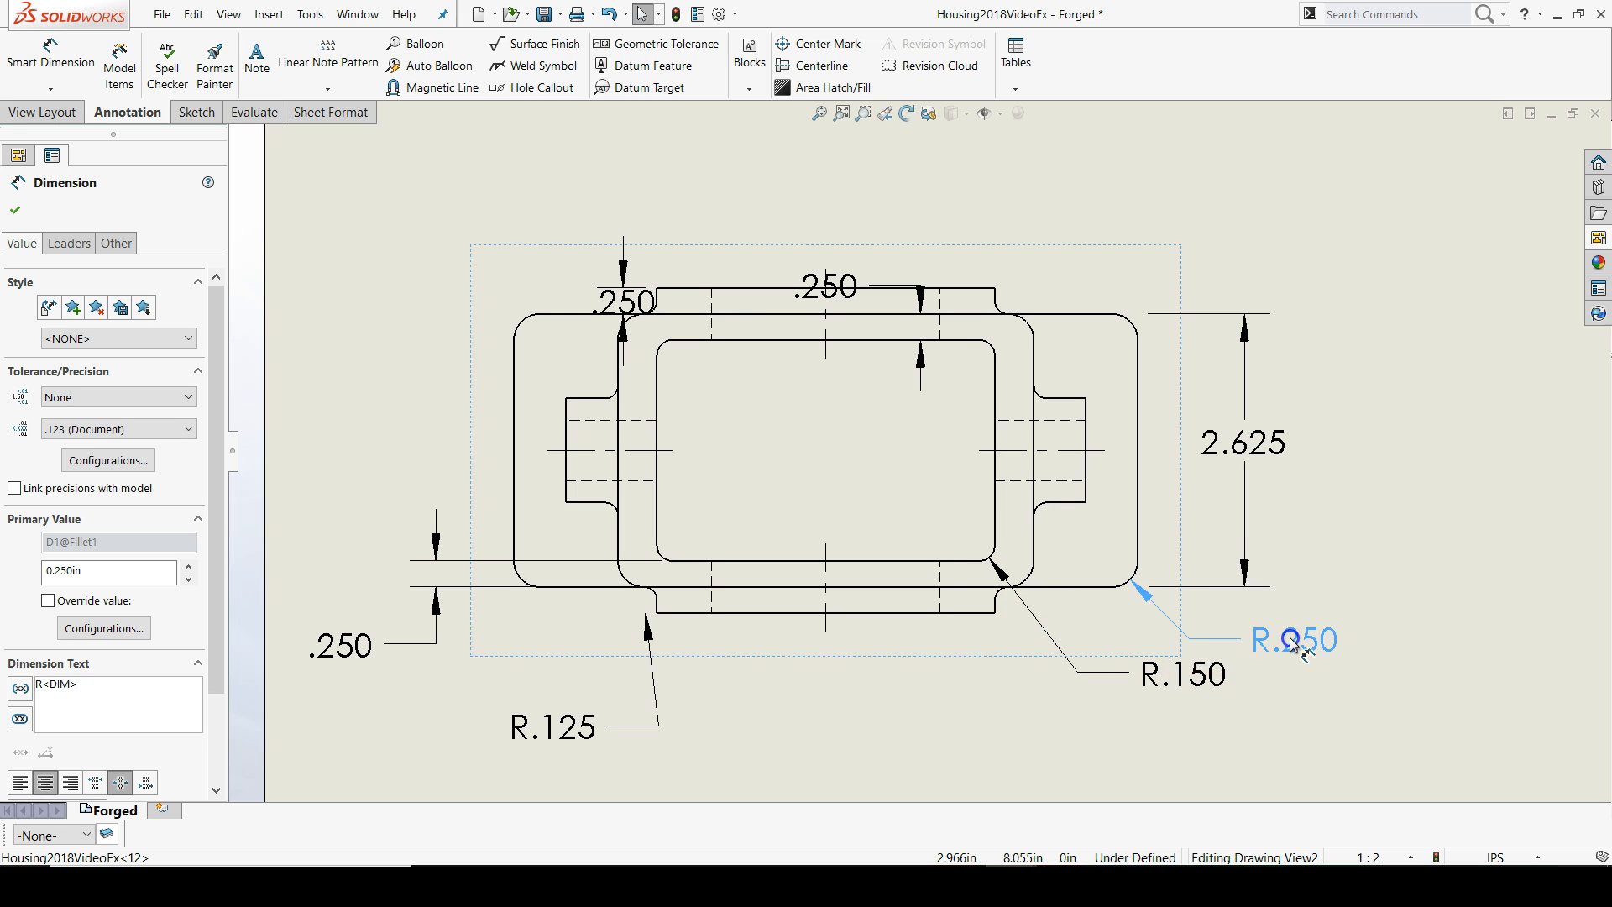
pyautogui.click(1287, 645)
pyautogui.moveTo(1195, 686); pyautogui.dragTo(1247, 714)
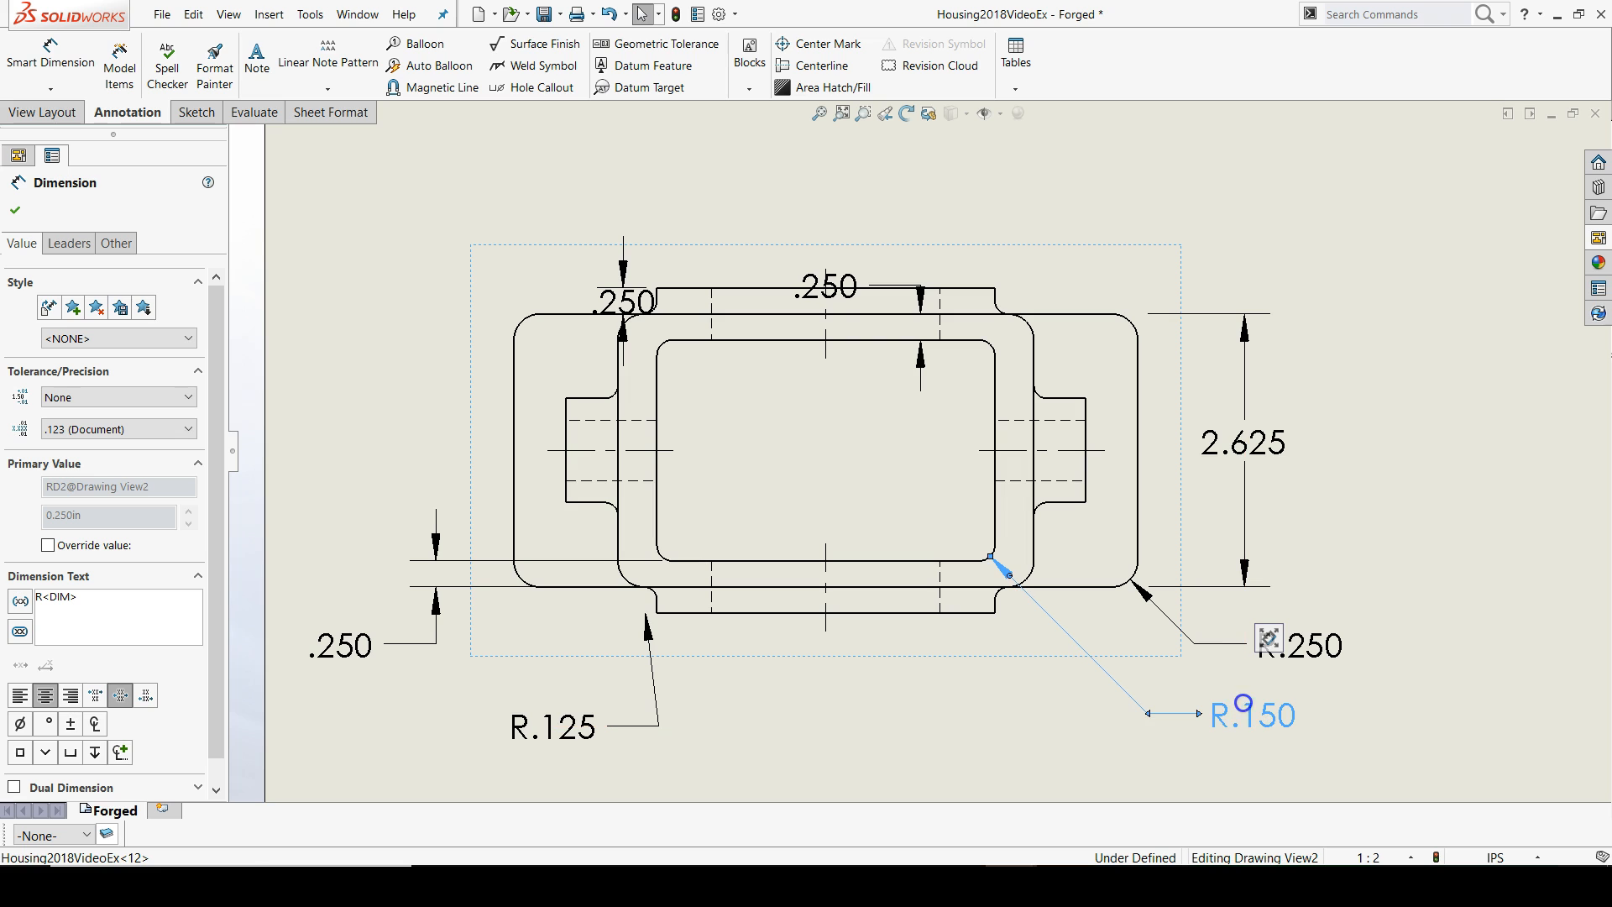
pyautogui.click(995, 743)
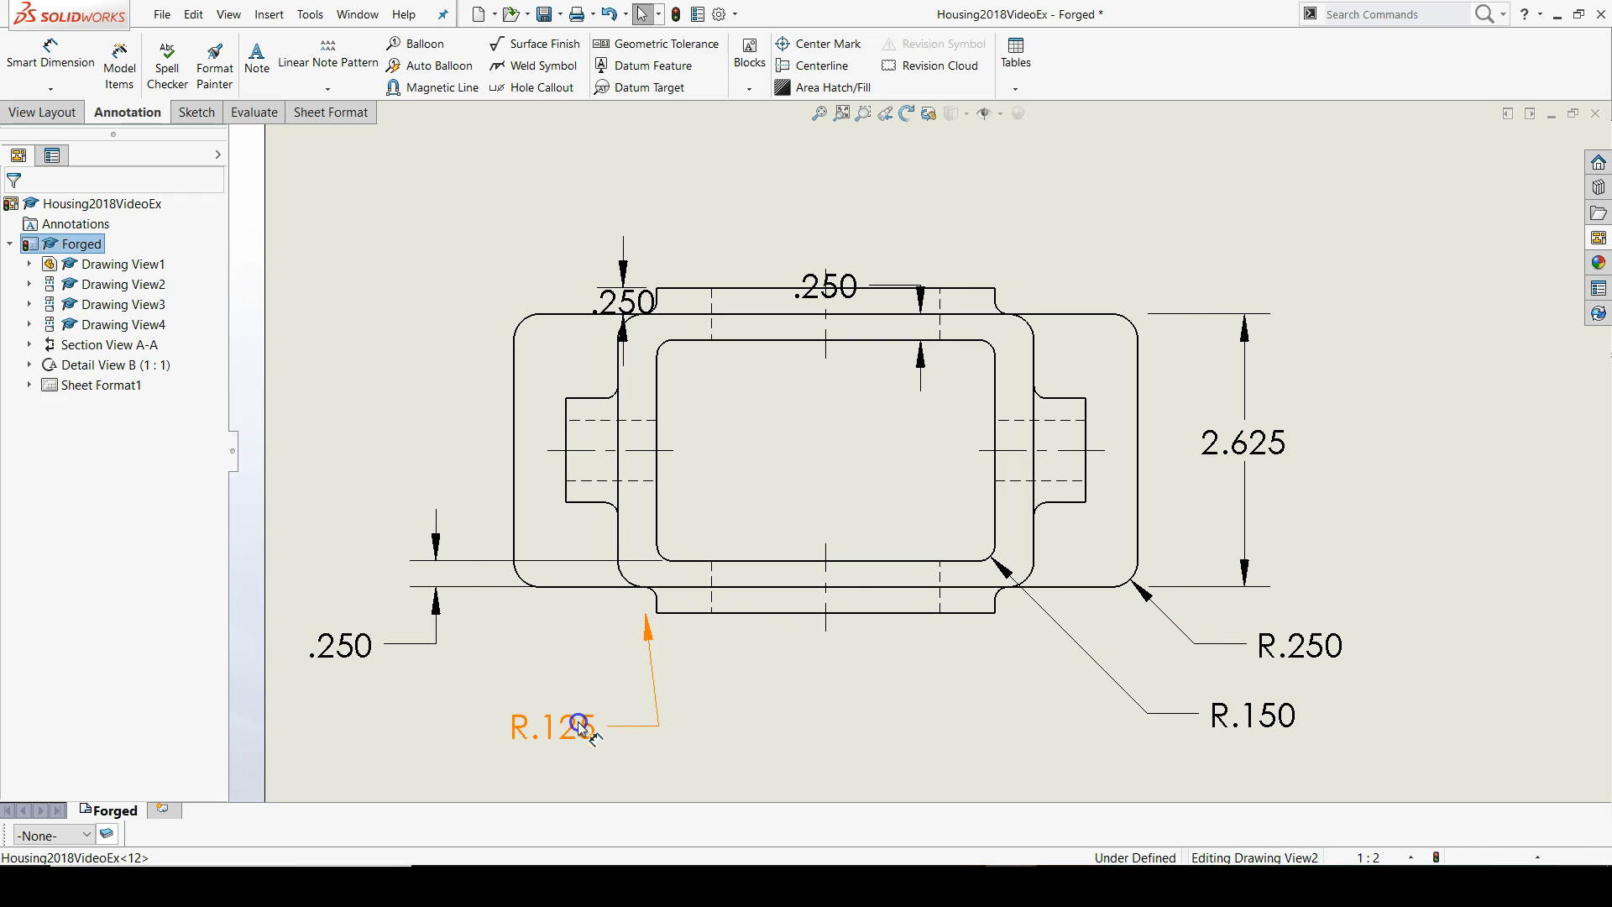
# Delete the redundant R.125 radius dimension from the top view.
pyautogui.moveTo(554, 727); pyautogui.dragTo(484, 740)
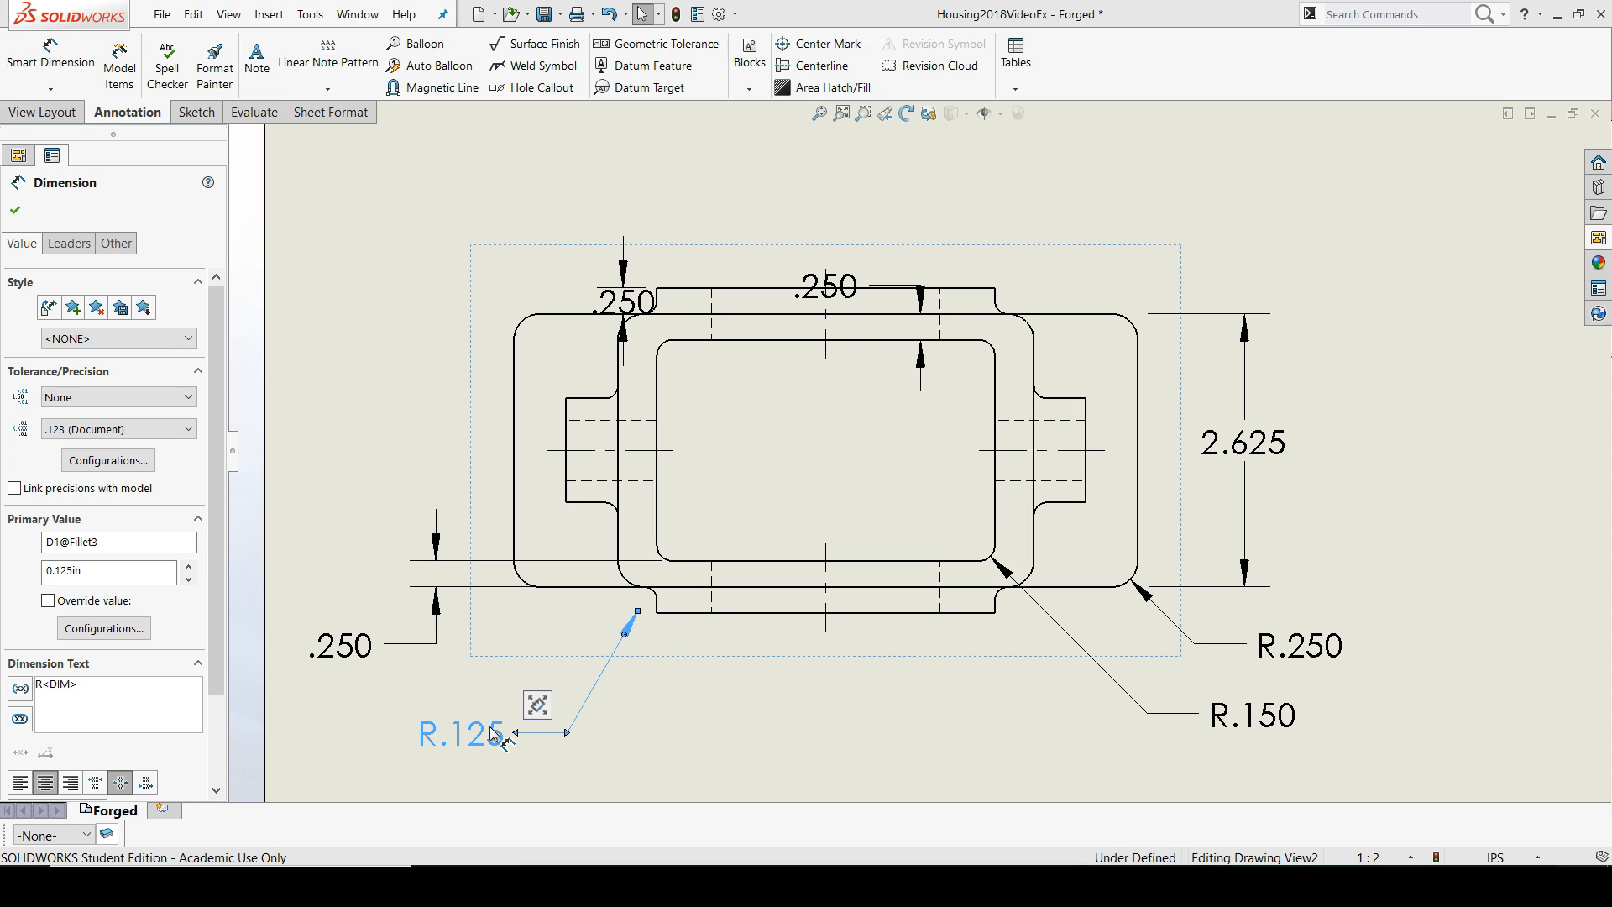
pyautogui.press('Delete')
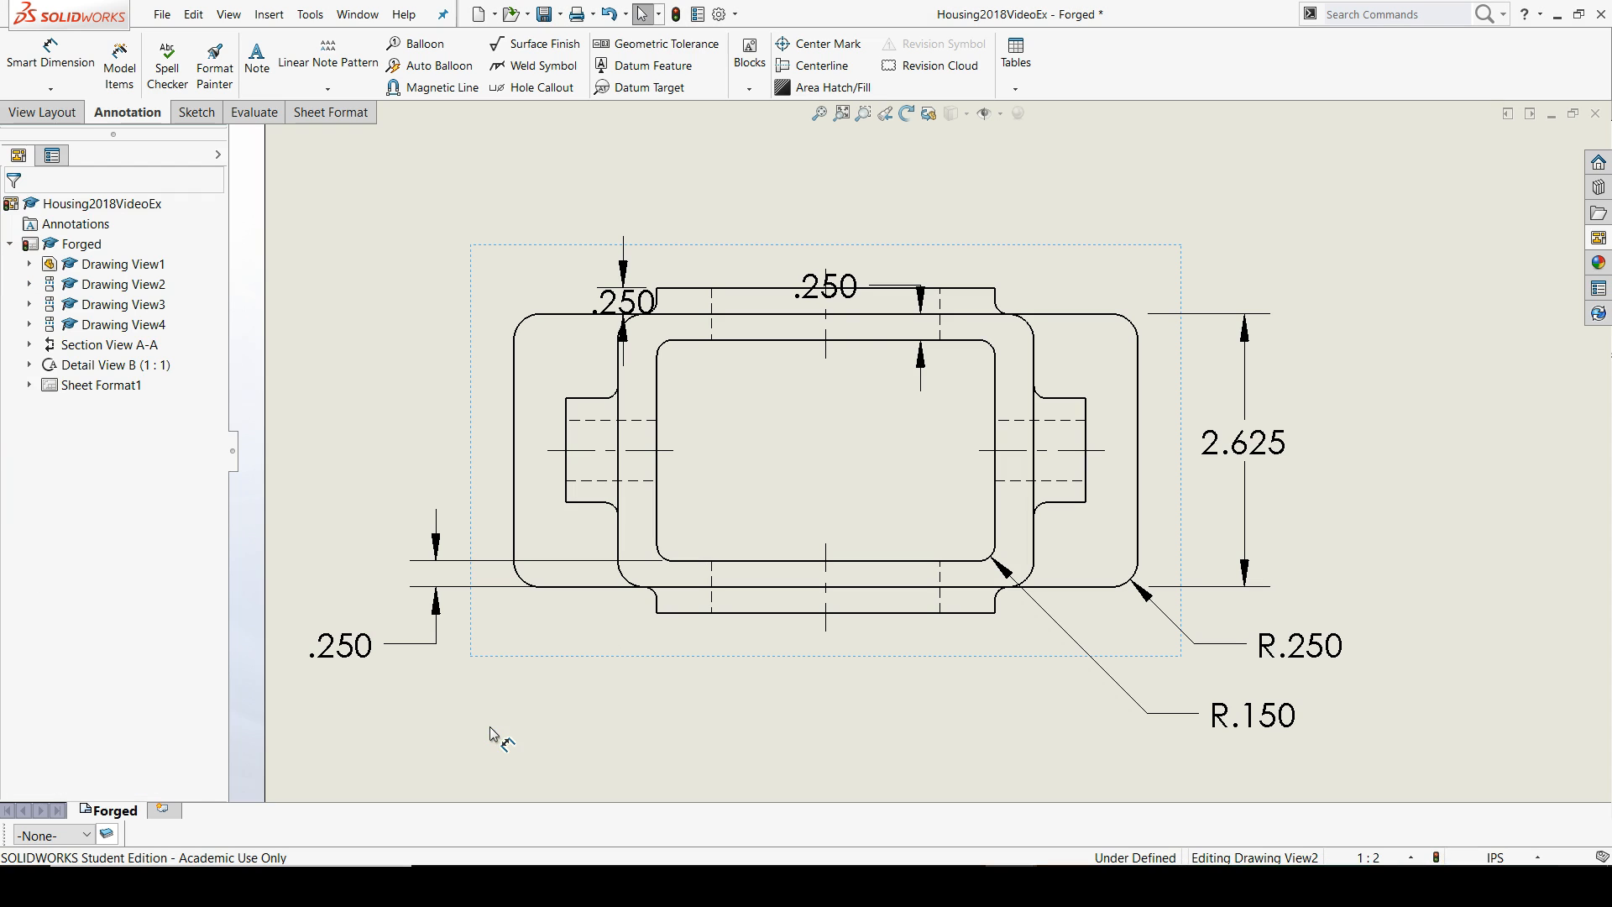
pyautogui.scroll(-2, 910, 757)
pyautogui.scroll(-4, 910, 757)
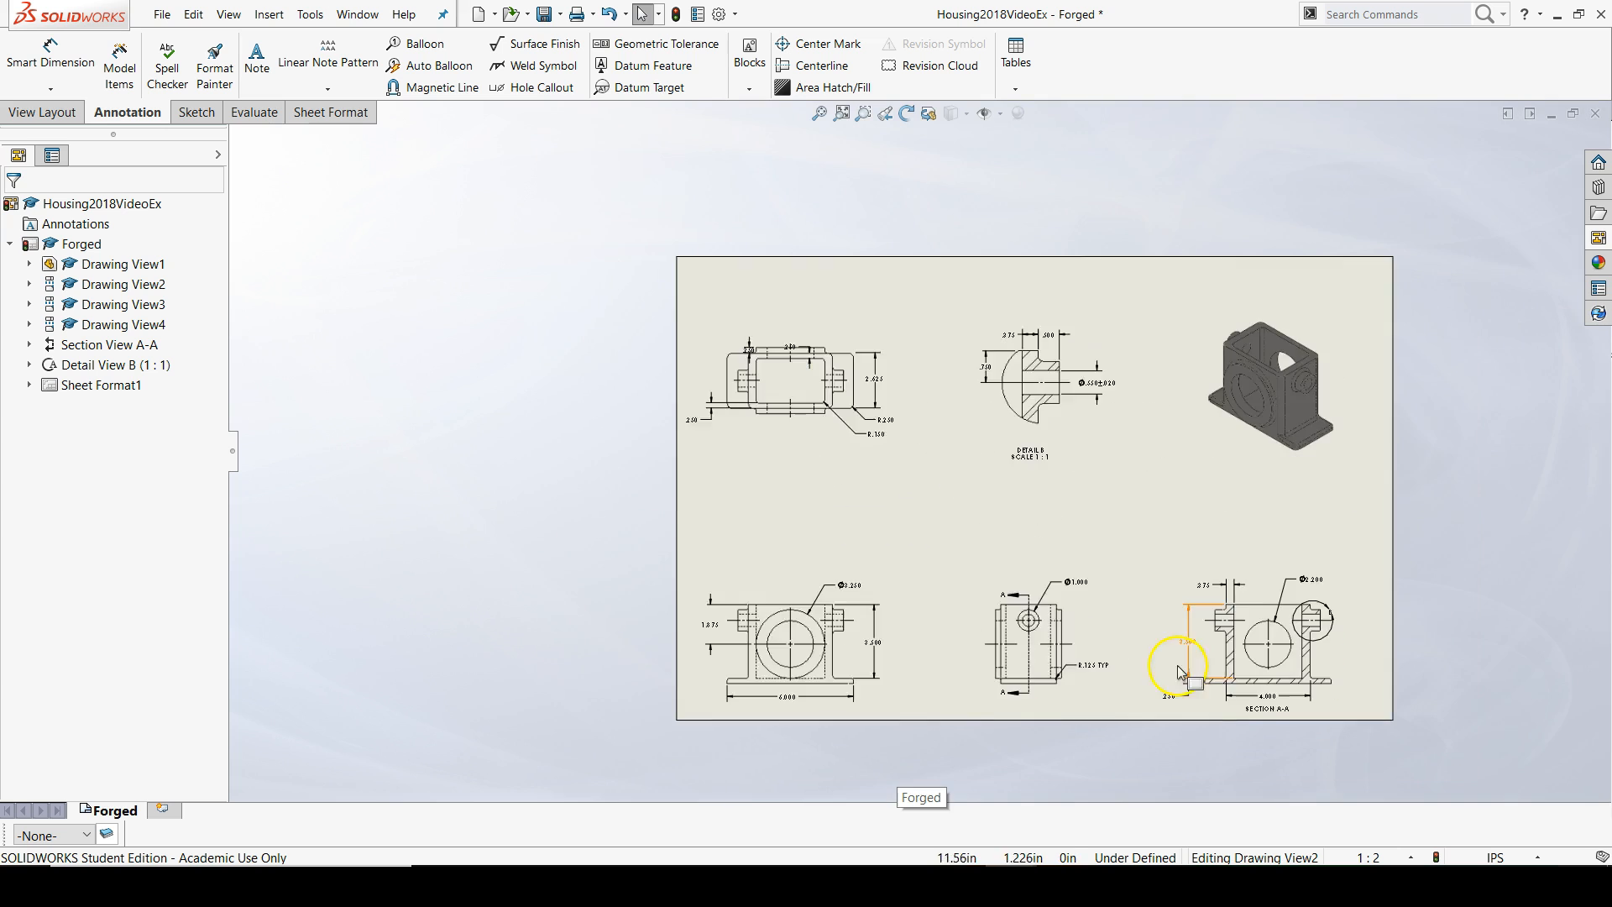
pyautogui.scroll(5, 1072, 667)
pyautogui.scroll(1, 1016, 612)
pyautogui.scroll(1, 1017, 592)
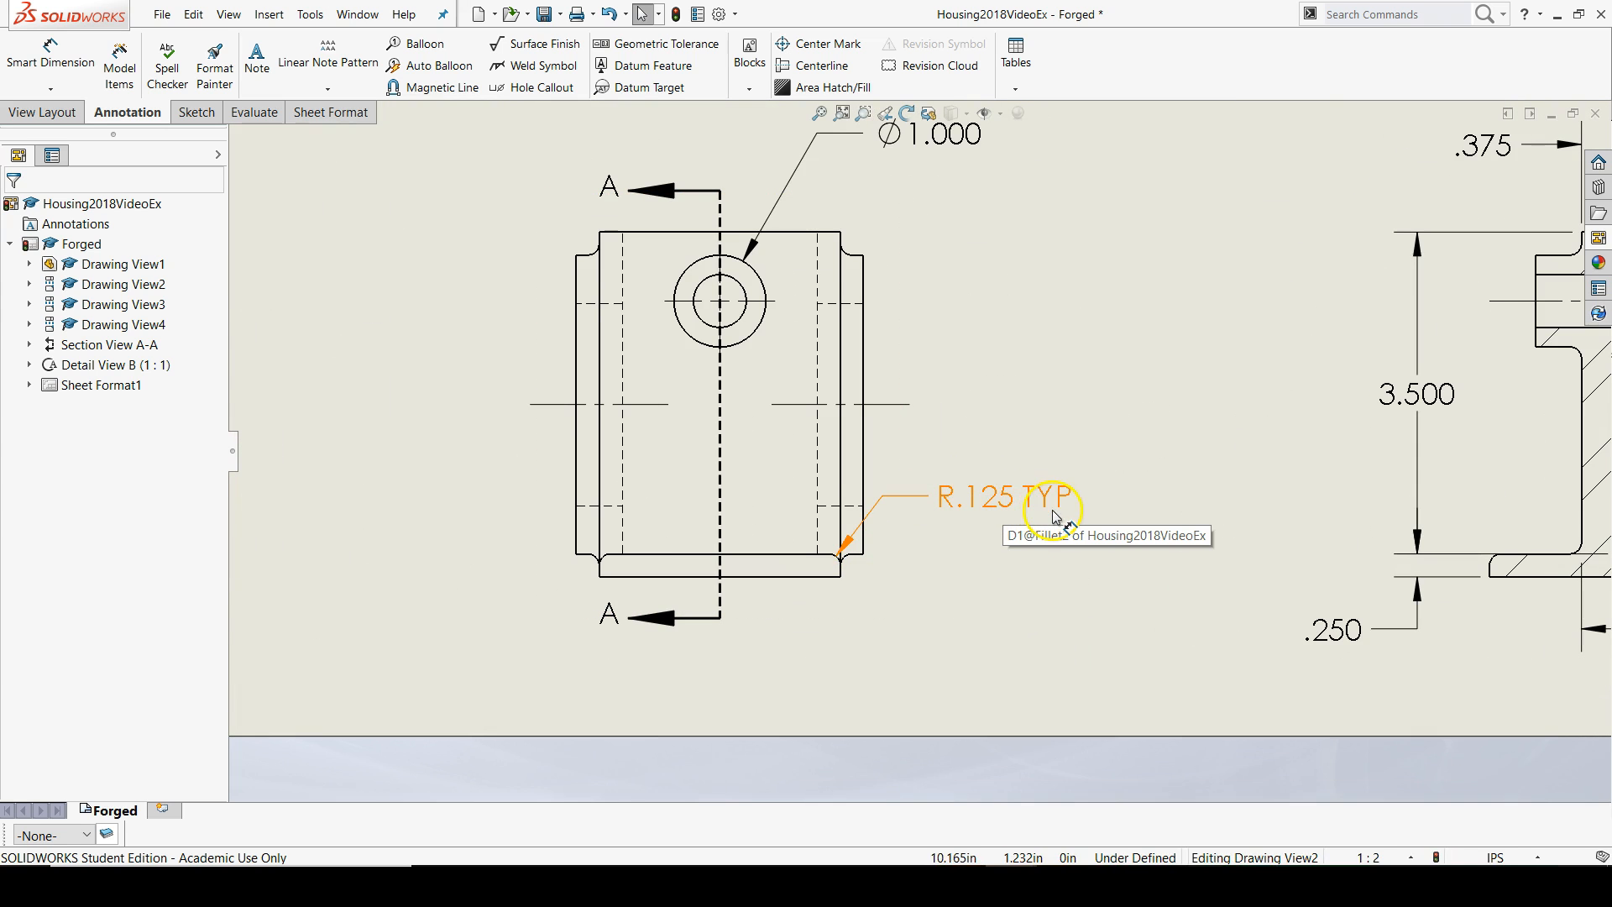
pyautogui.scroll(-3, 977, 539)
pyautogui.scroll(-3, 938, 490)
pyautogui.scroll(4, 705, 252)
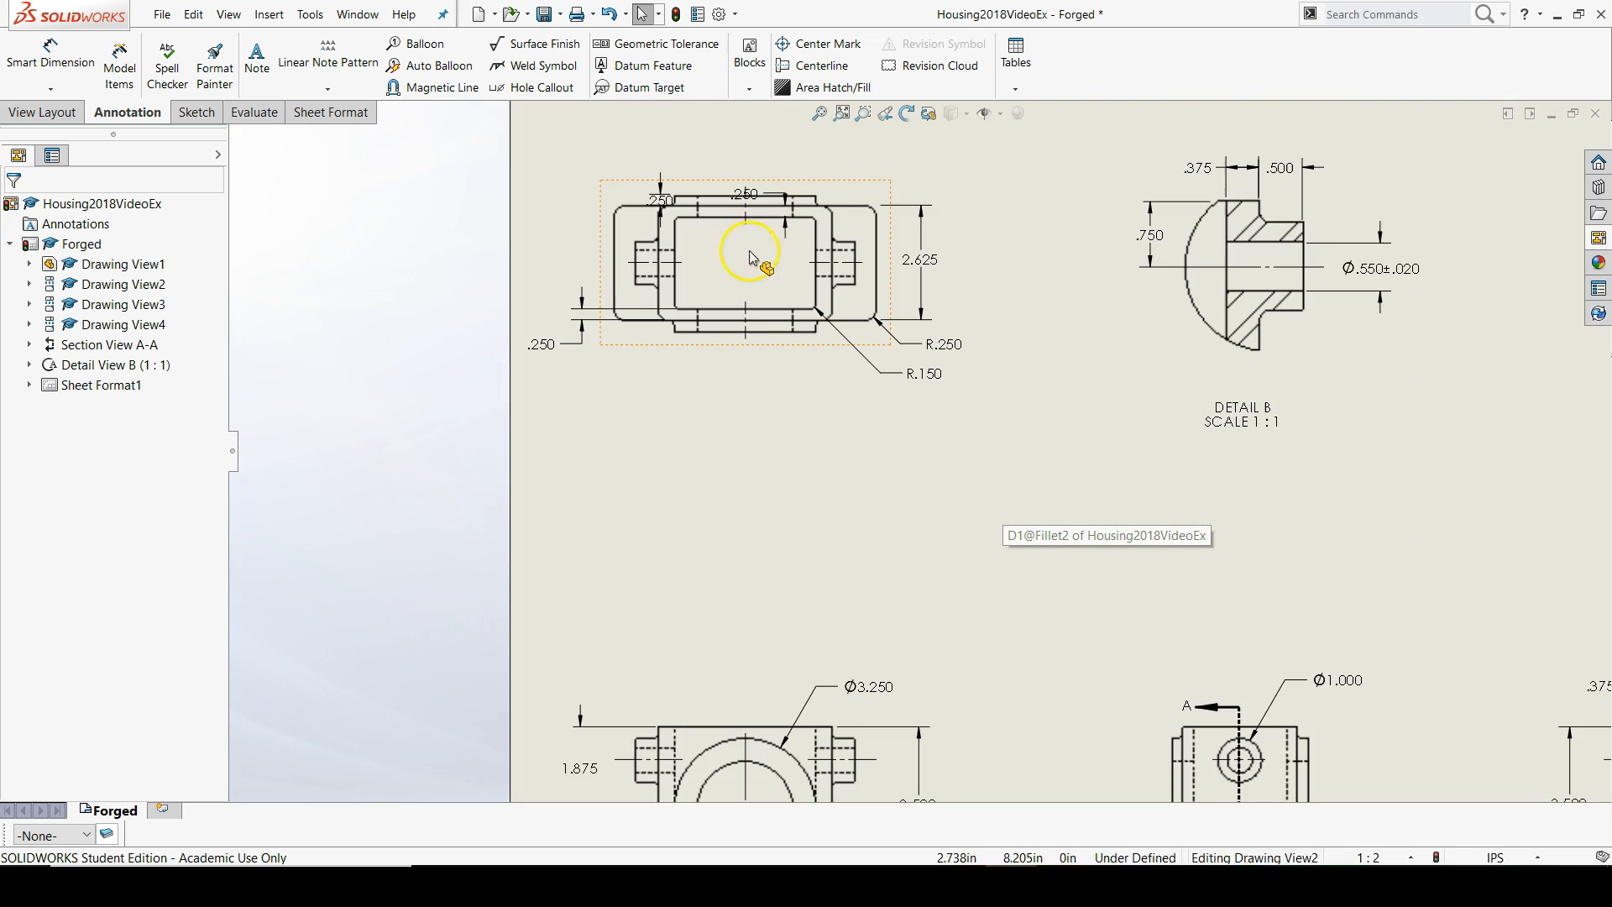
pyautogui.scroll(2, 762, 239)
pyautogui.scroll(2, 807, 290)
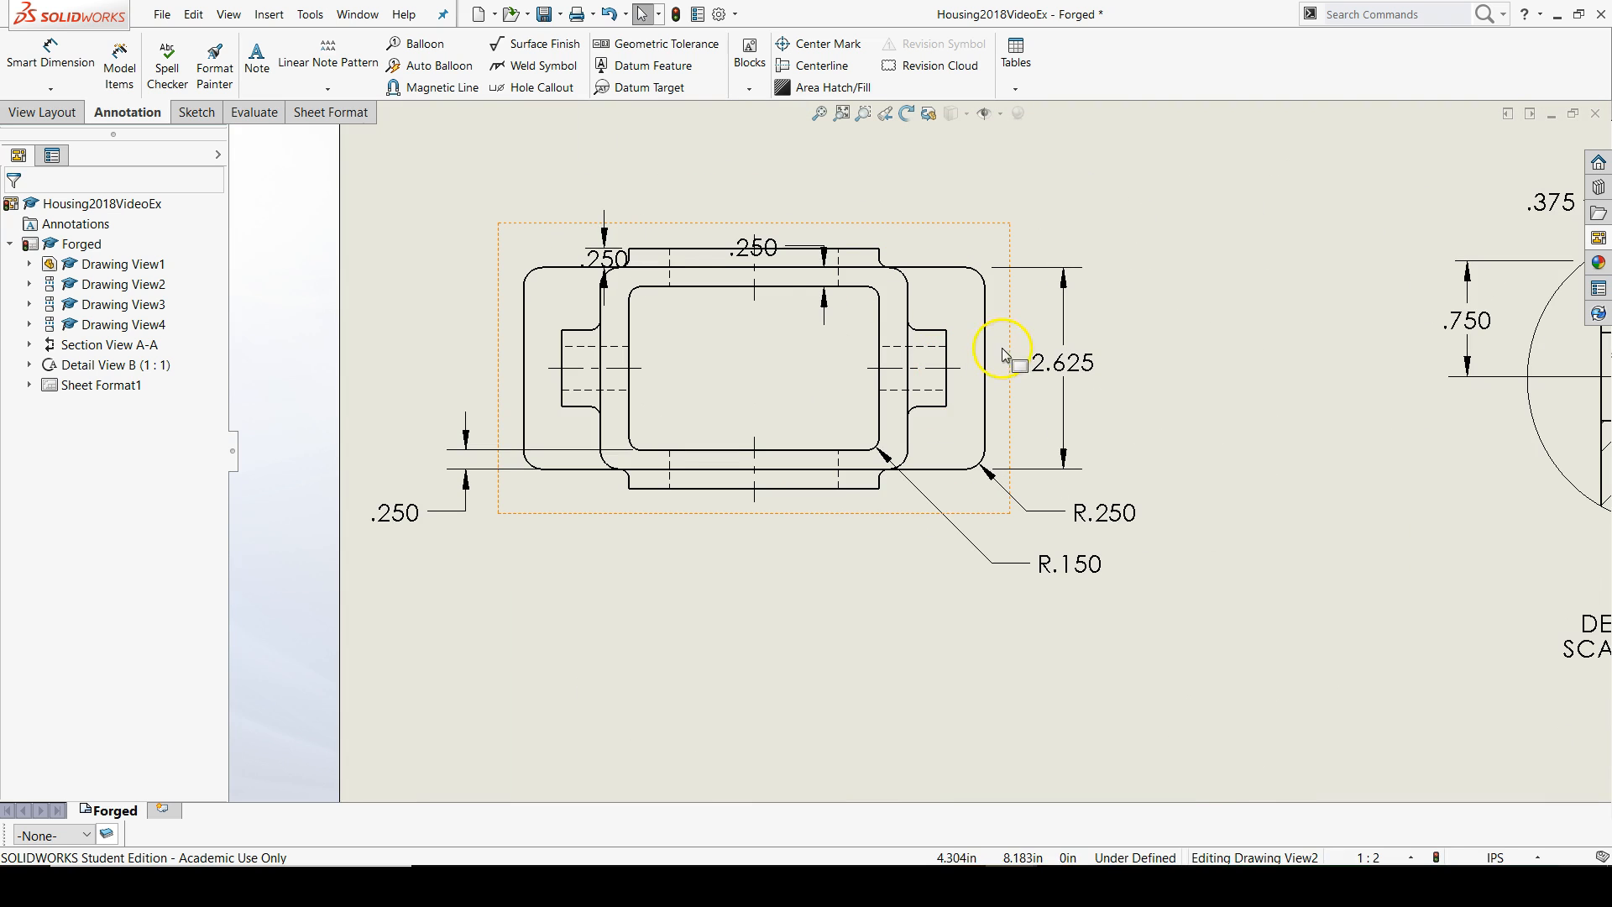
pyautogui.scroll(1, 1004, 361)
pyautogui.scroll(1, 579, 404)
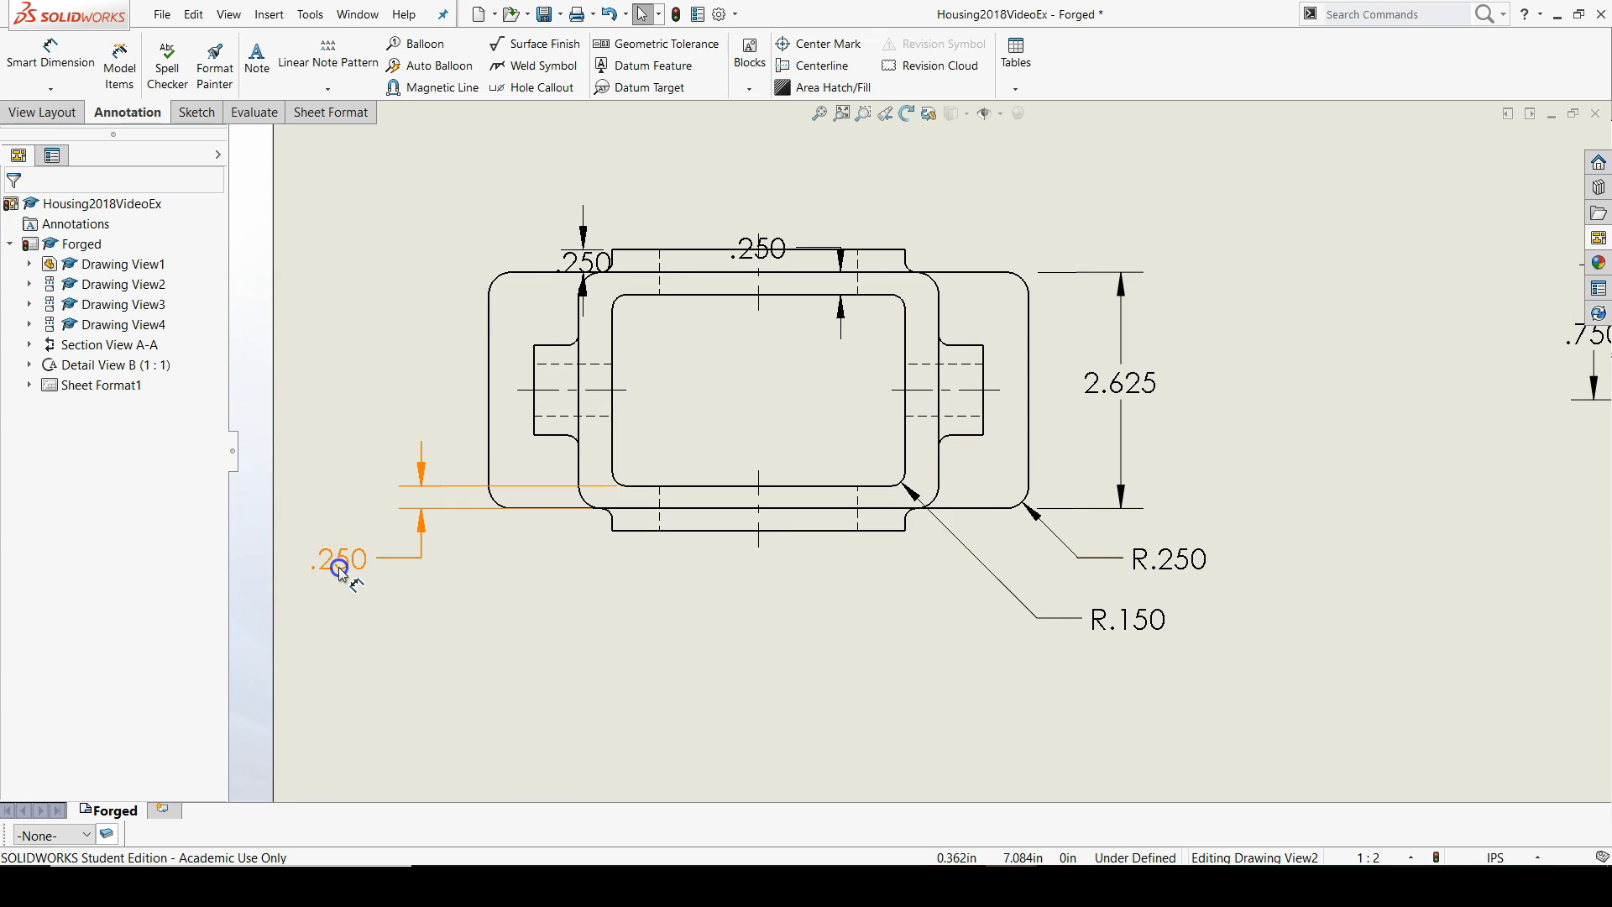
# Place one .250 dimension below the top view and another above it with text shifted right.
pyautogui.moveTo(340, 559); pyautogui.dragTo(640, 569)
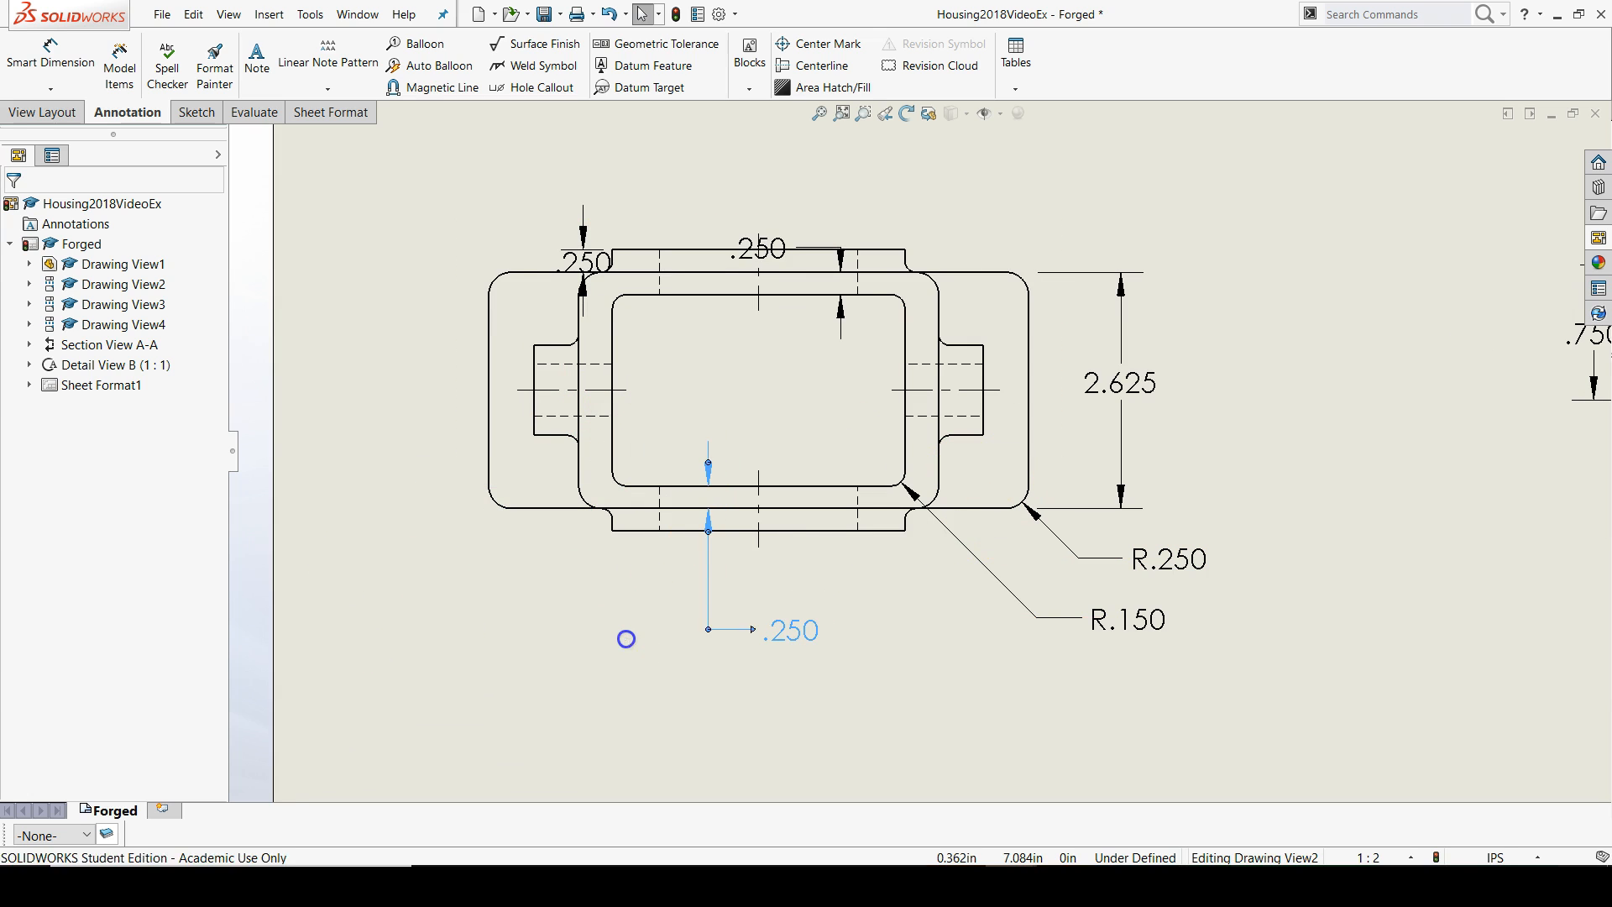
pyautogui.click(759, 248)
pyautogui.moveTo(796, 198); pyautogui.dragTo(798, 152)
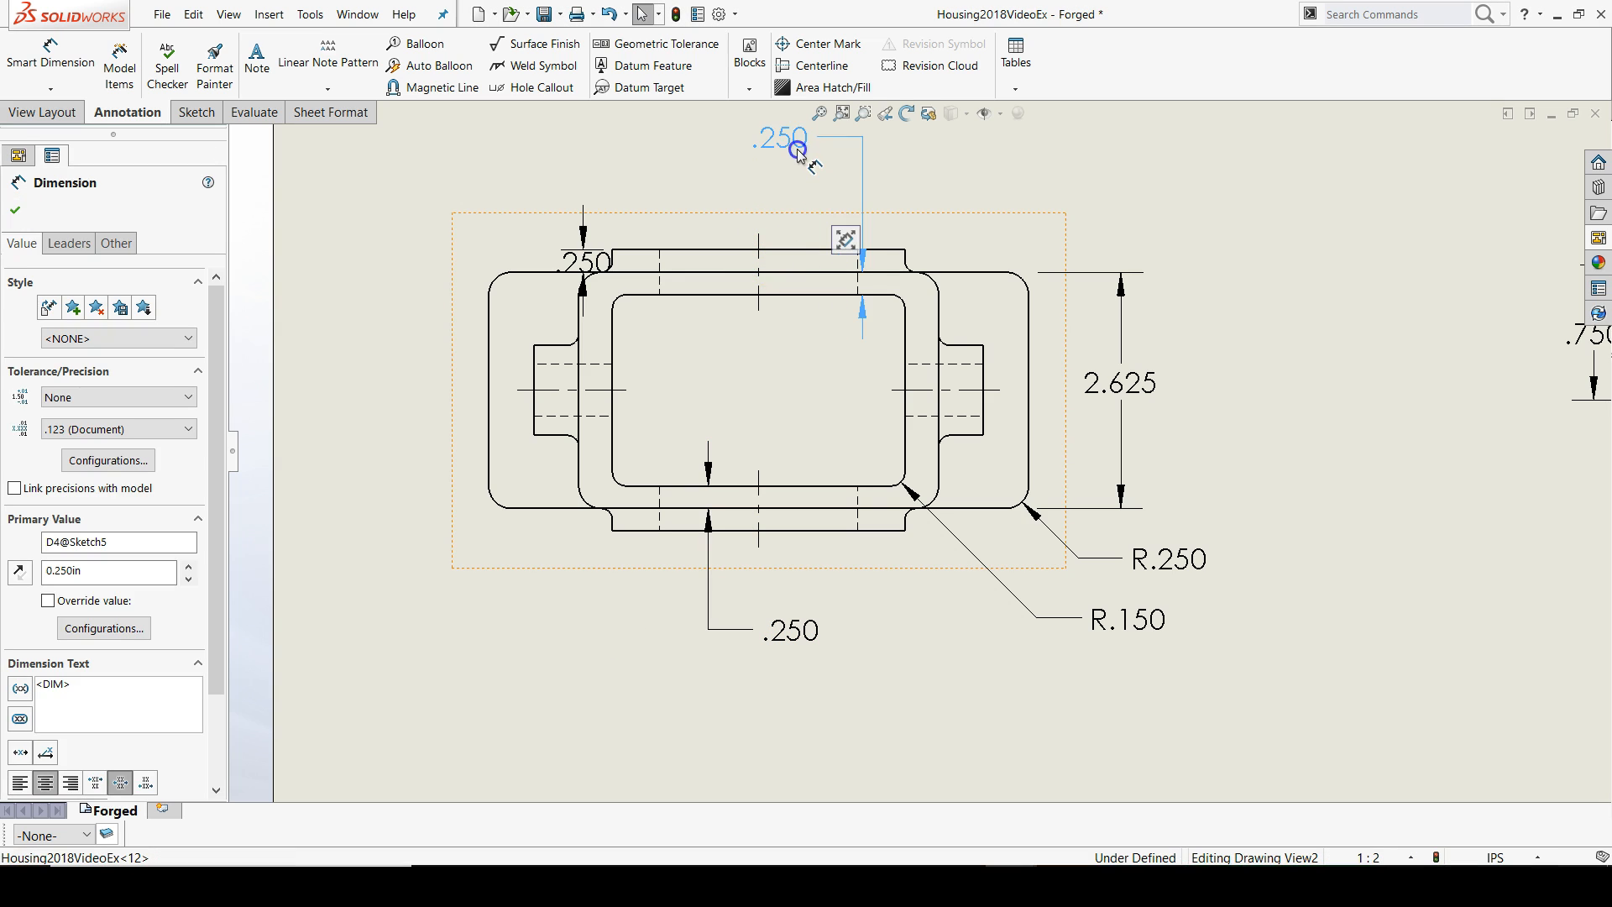
pyautogui.moveTo(583, 262); pyautogui.dragTo(688, 203)
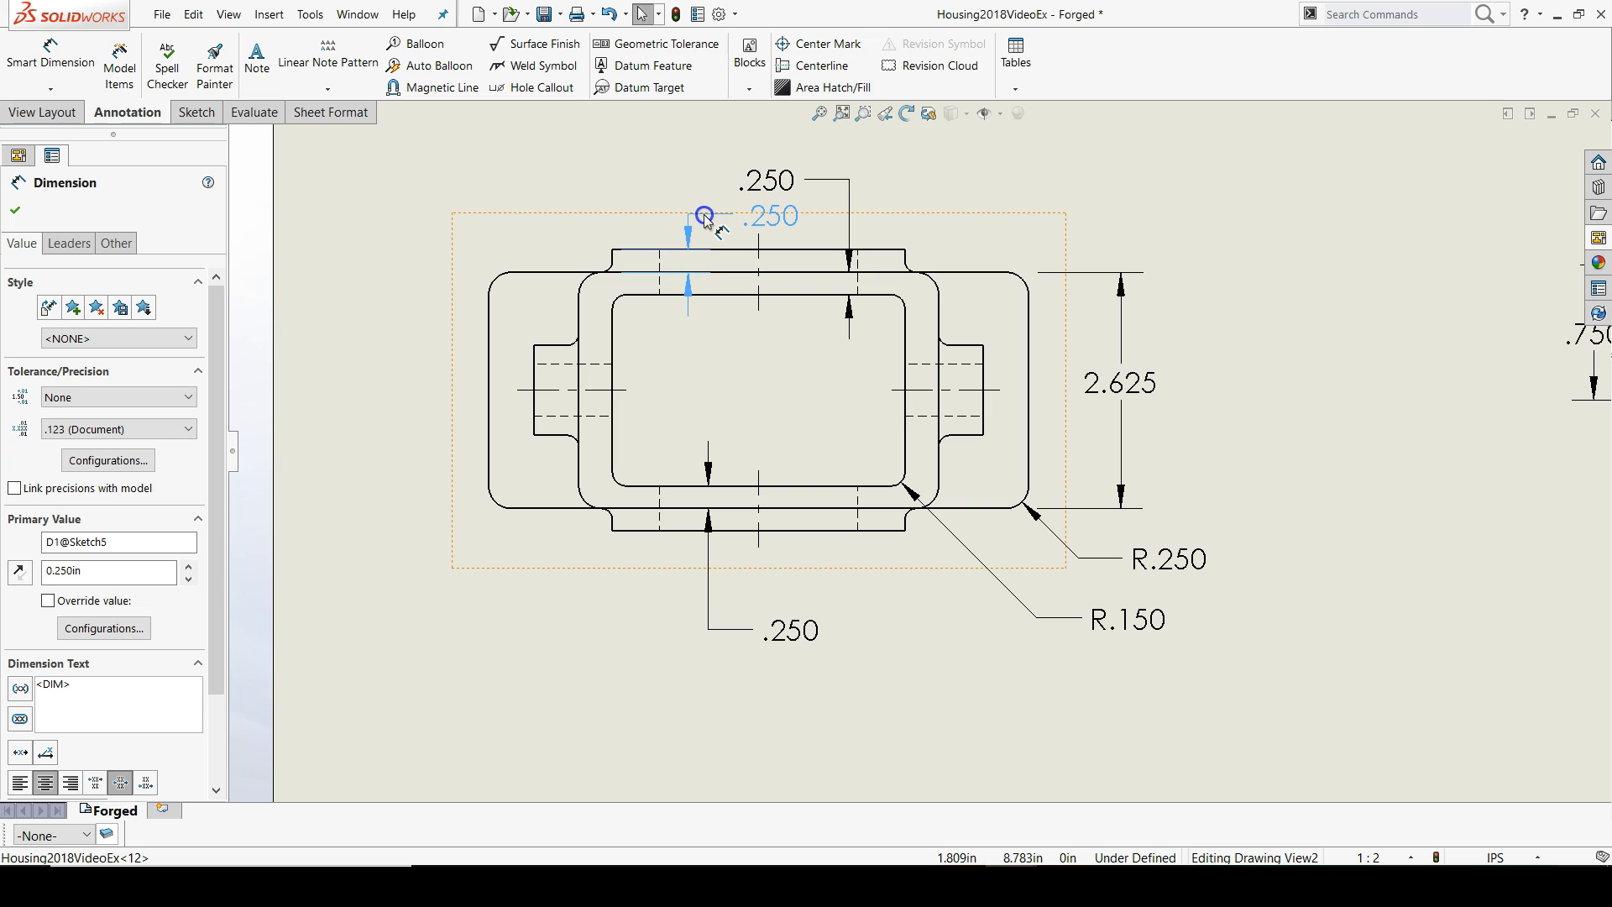
pyautogui.moveTo(706, 209); pyautogui.dragTo(718, 210)
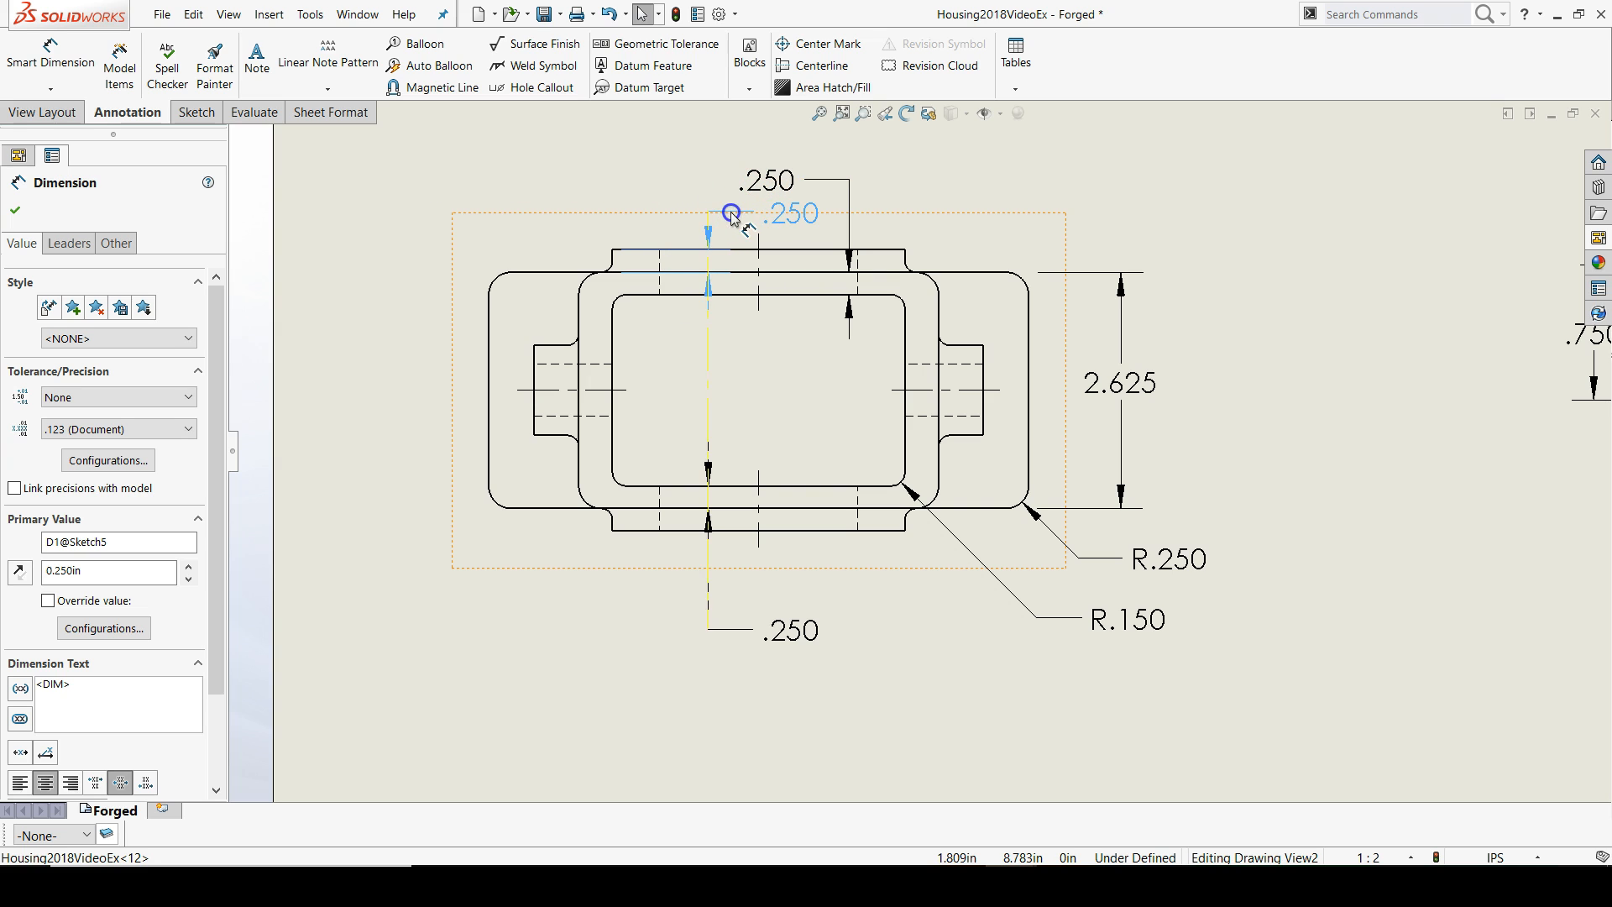
pyautogui.scroll(-3, 804, 212)
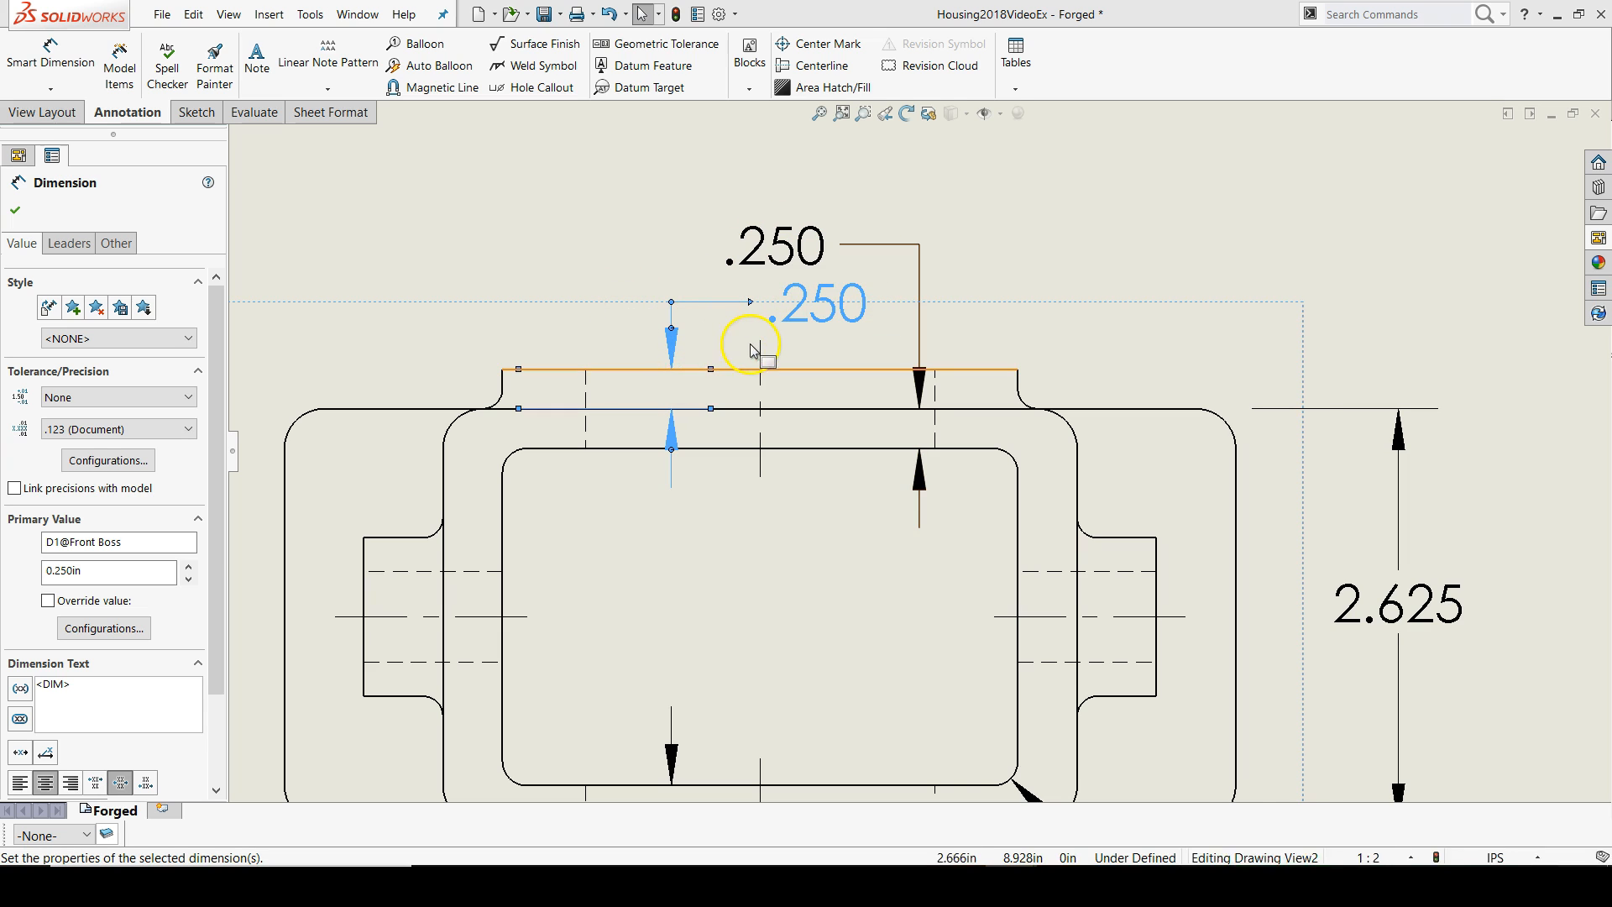
# Spread the boss .250 dimensions above the view, flipping one text left and nudging the other right.
pyautogui.moveTo(819, 304); pyautogui.dragTo(954, 295)
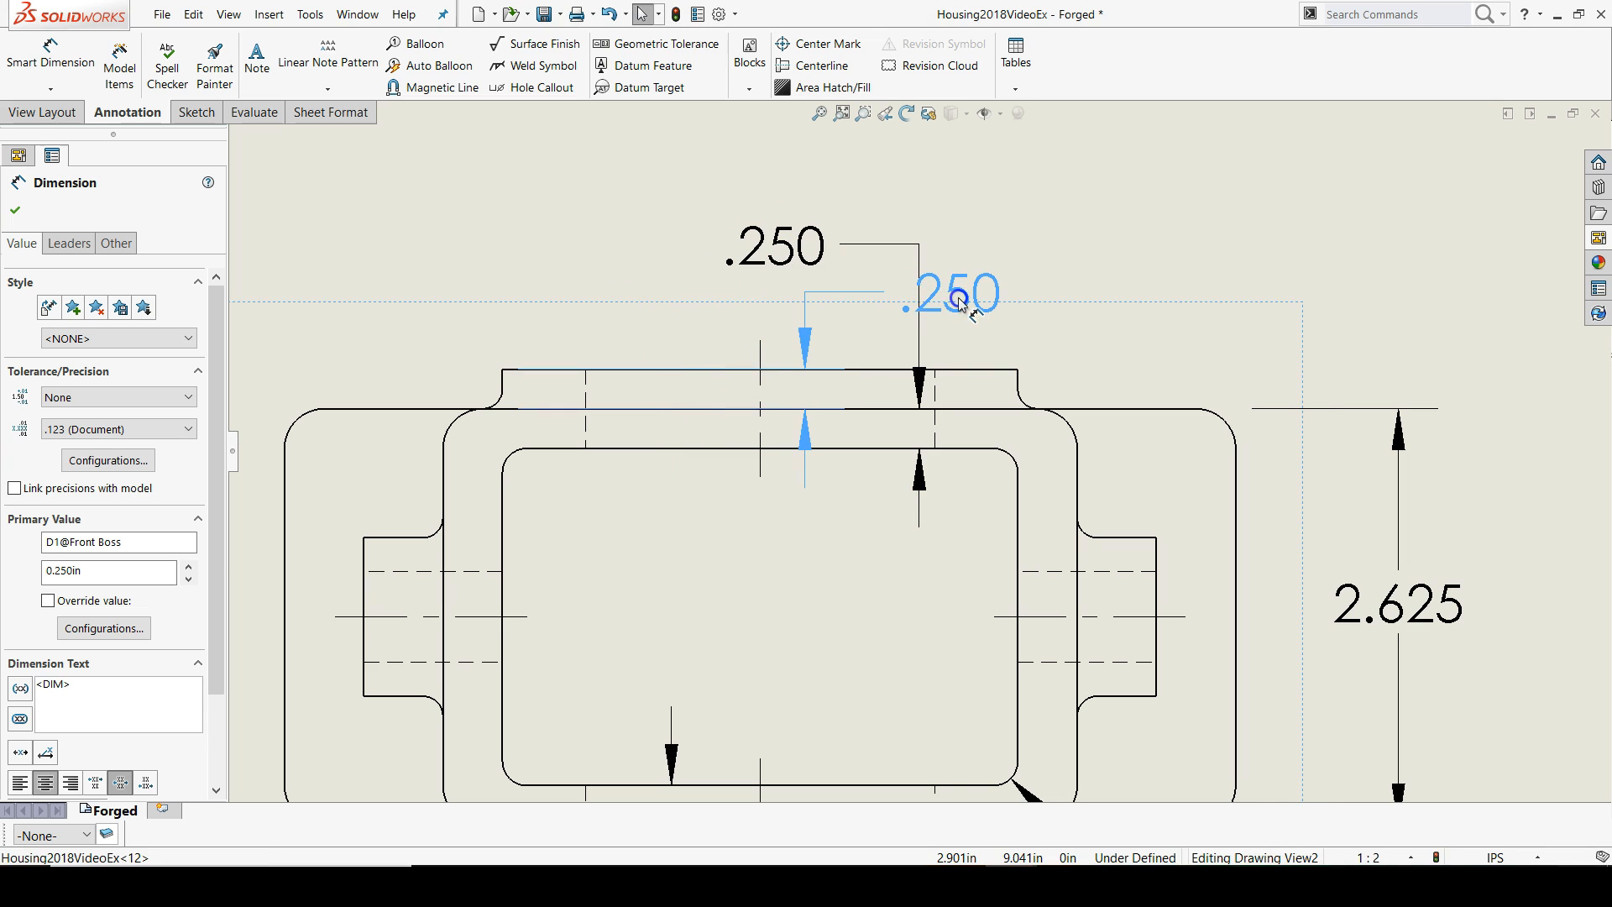
pyautogui.moveTo(774, 247); pyautogui.dragTo(569, 264)
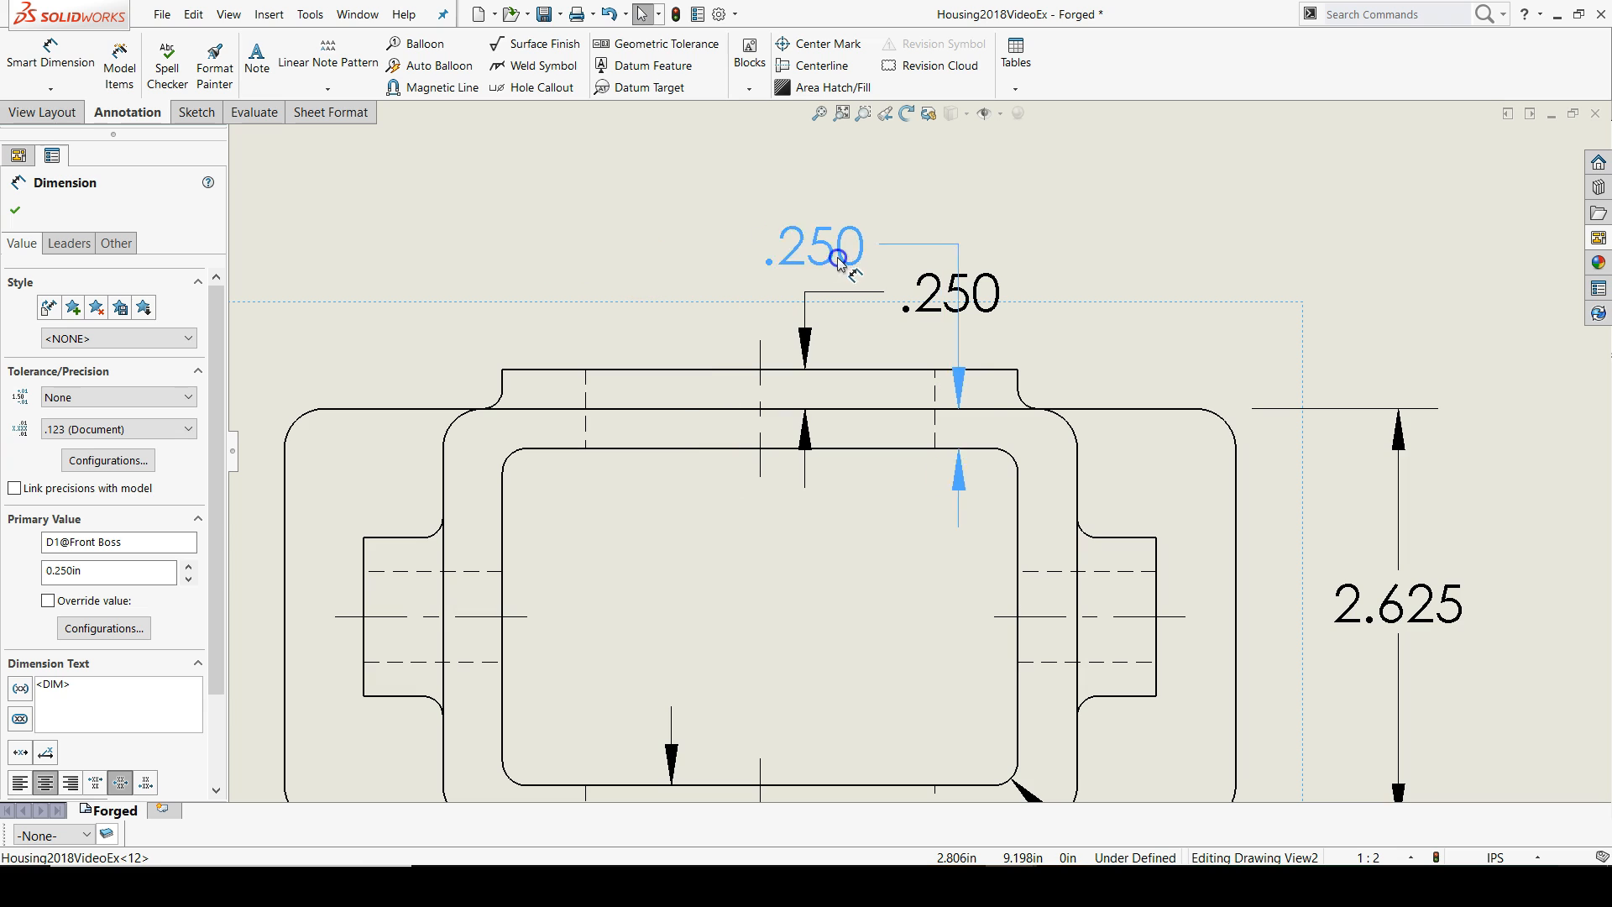
pyautogui.moveTo(951, 294)
pyautogui.mouseDown()
pyautogui.moveTo(678, 296)
pyautogui.moveTo(737, 284)
pyautogui.mouseUp()
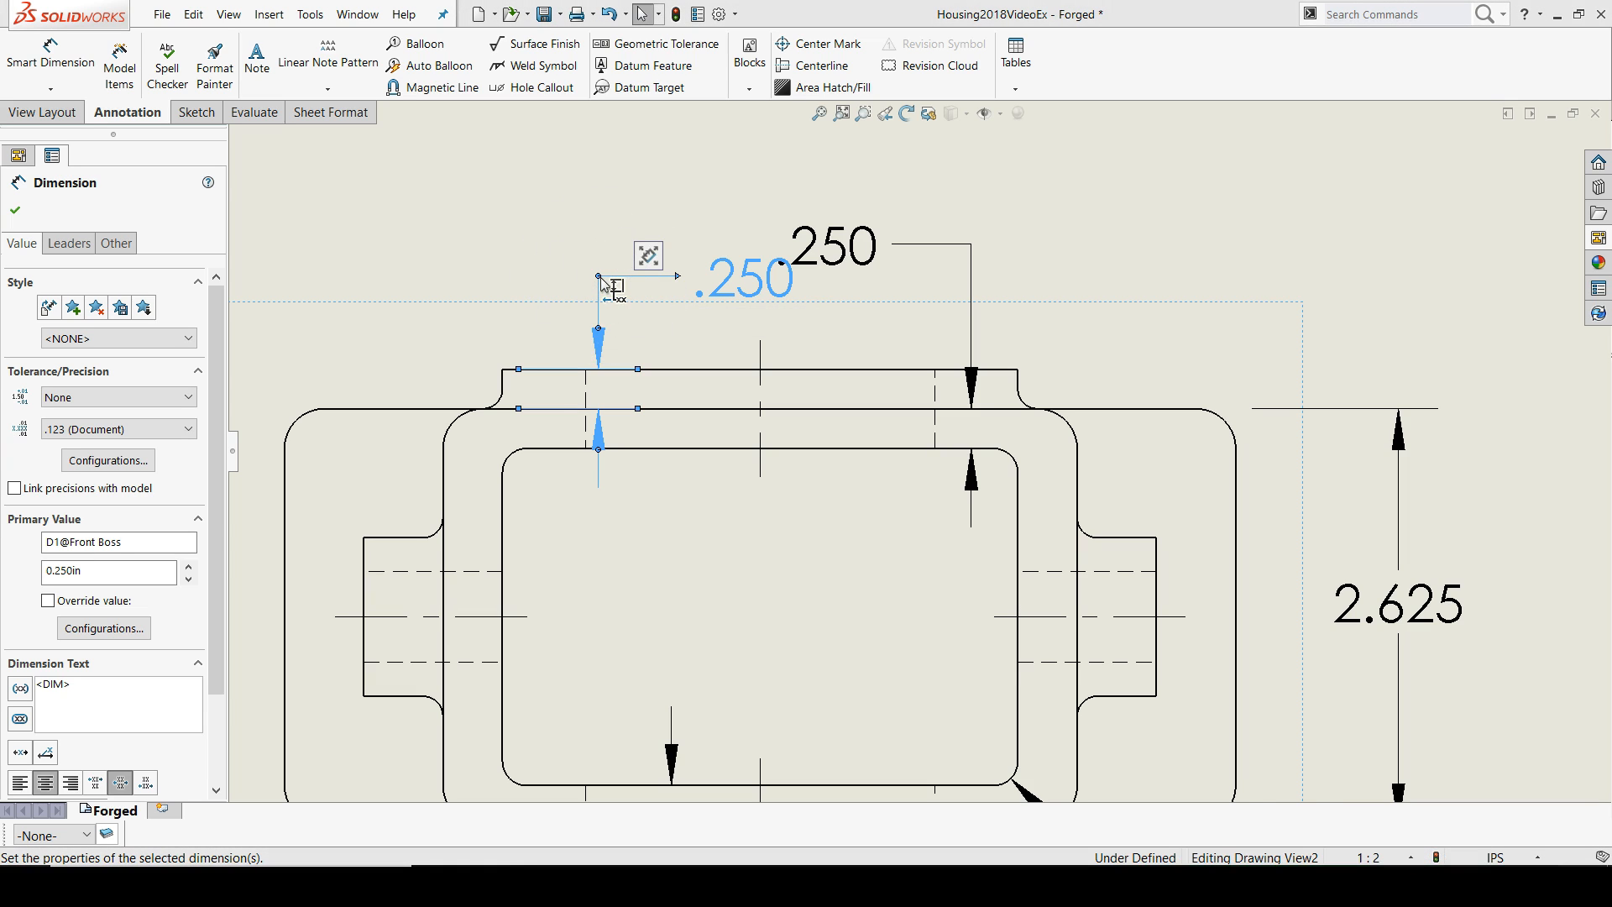
pyautogui.moveTo(612, 287); pyautogui.dragTo(529, 280)
pyautogui.click(969, 251)
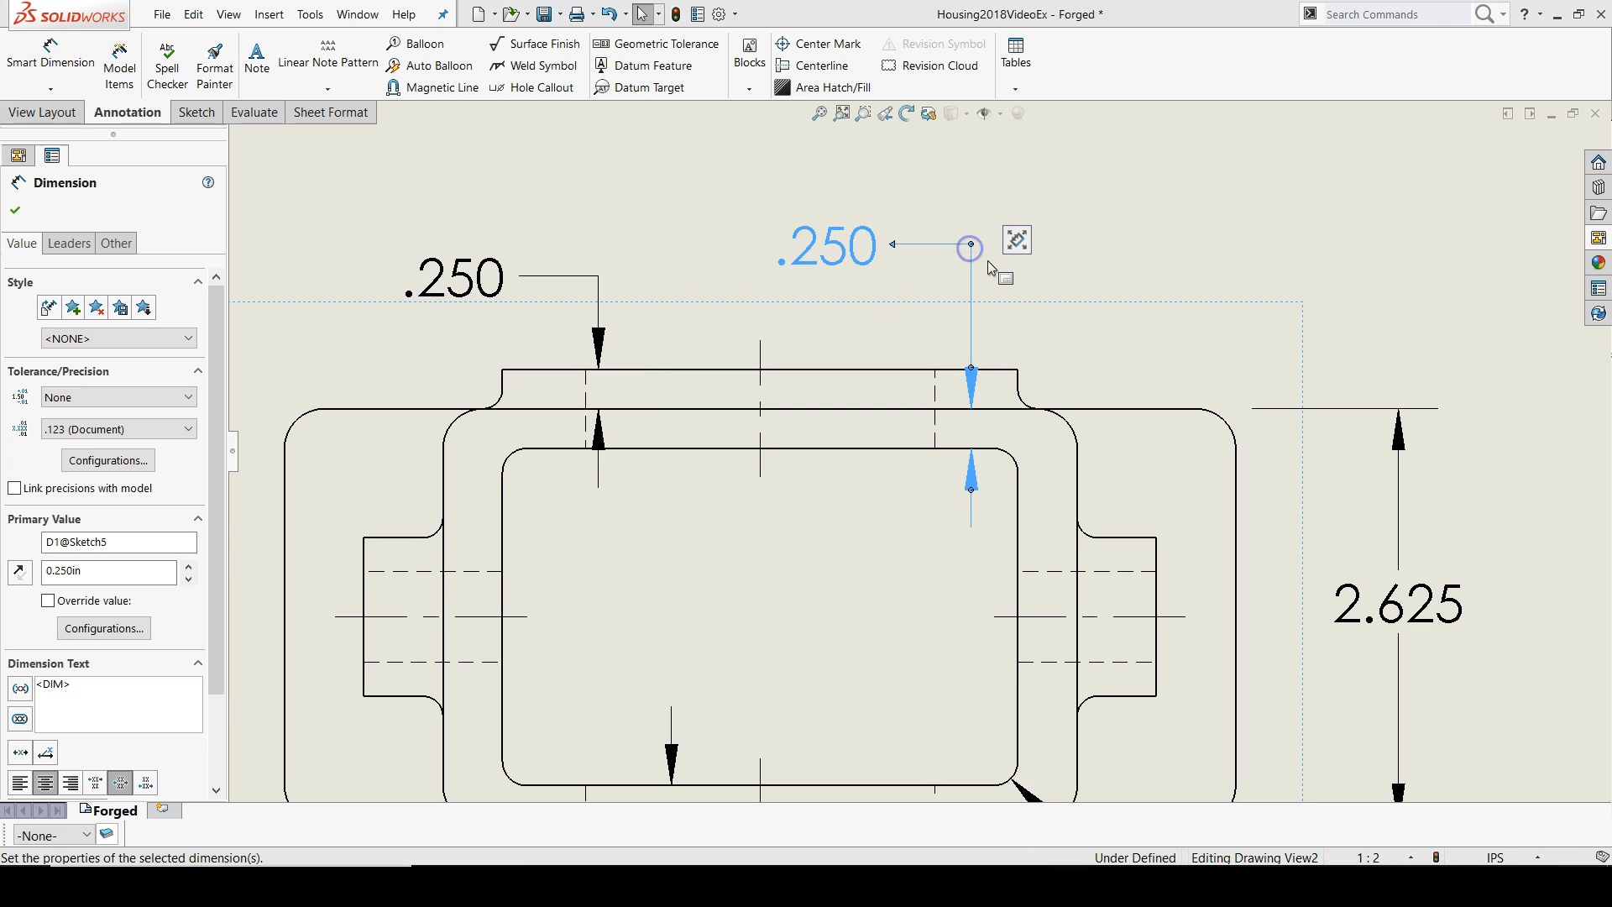
pyautogui.moveTo(982, 251)
pyautogui.mouseDown()
pyautogui.moveTo(938, 249)
pyautogui.moveTo(995, 255)
pyautogui.mouseUp()
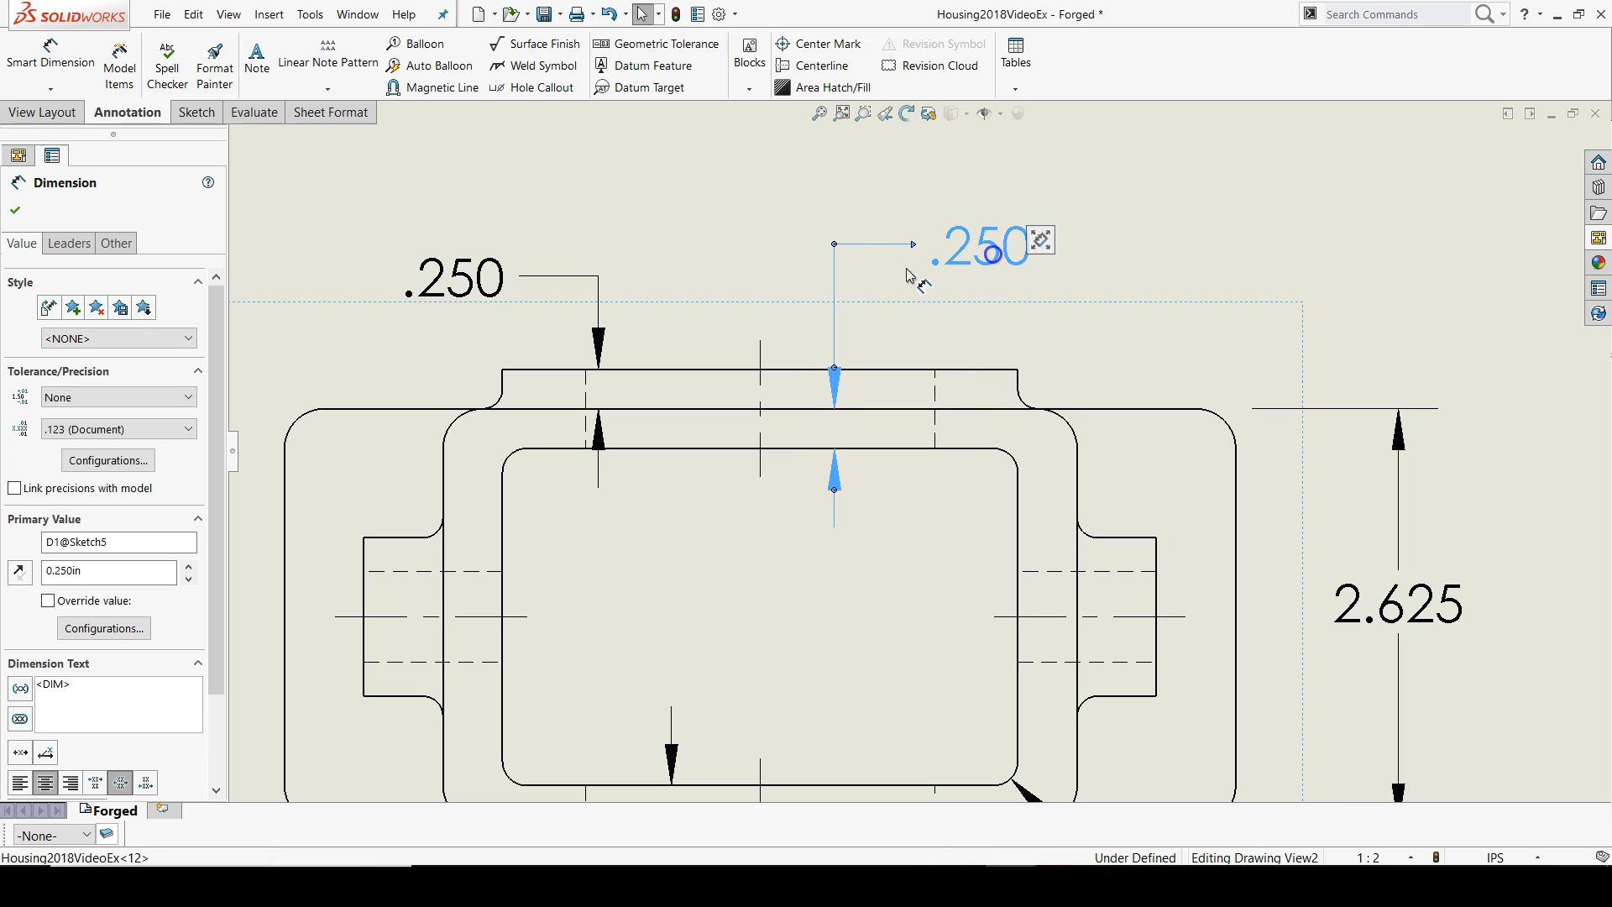
pyautogui.moveTo(447, 278); pyautogui.dragTo(529, 246)
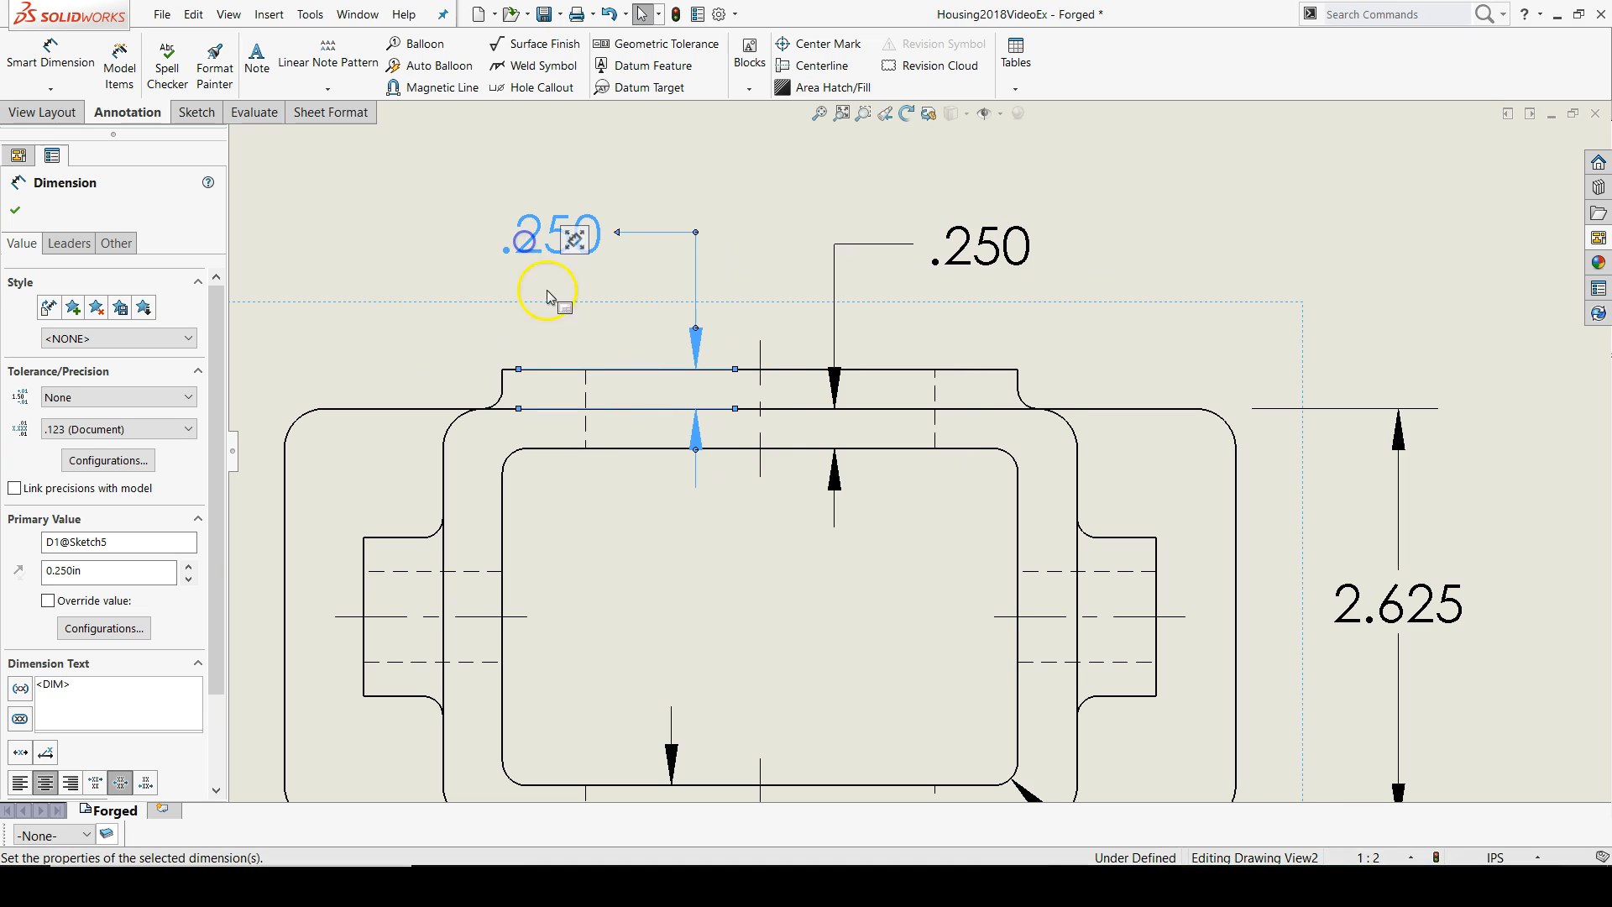
pyautogui.scroll(1, 416, 397)
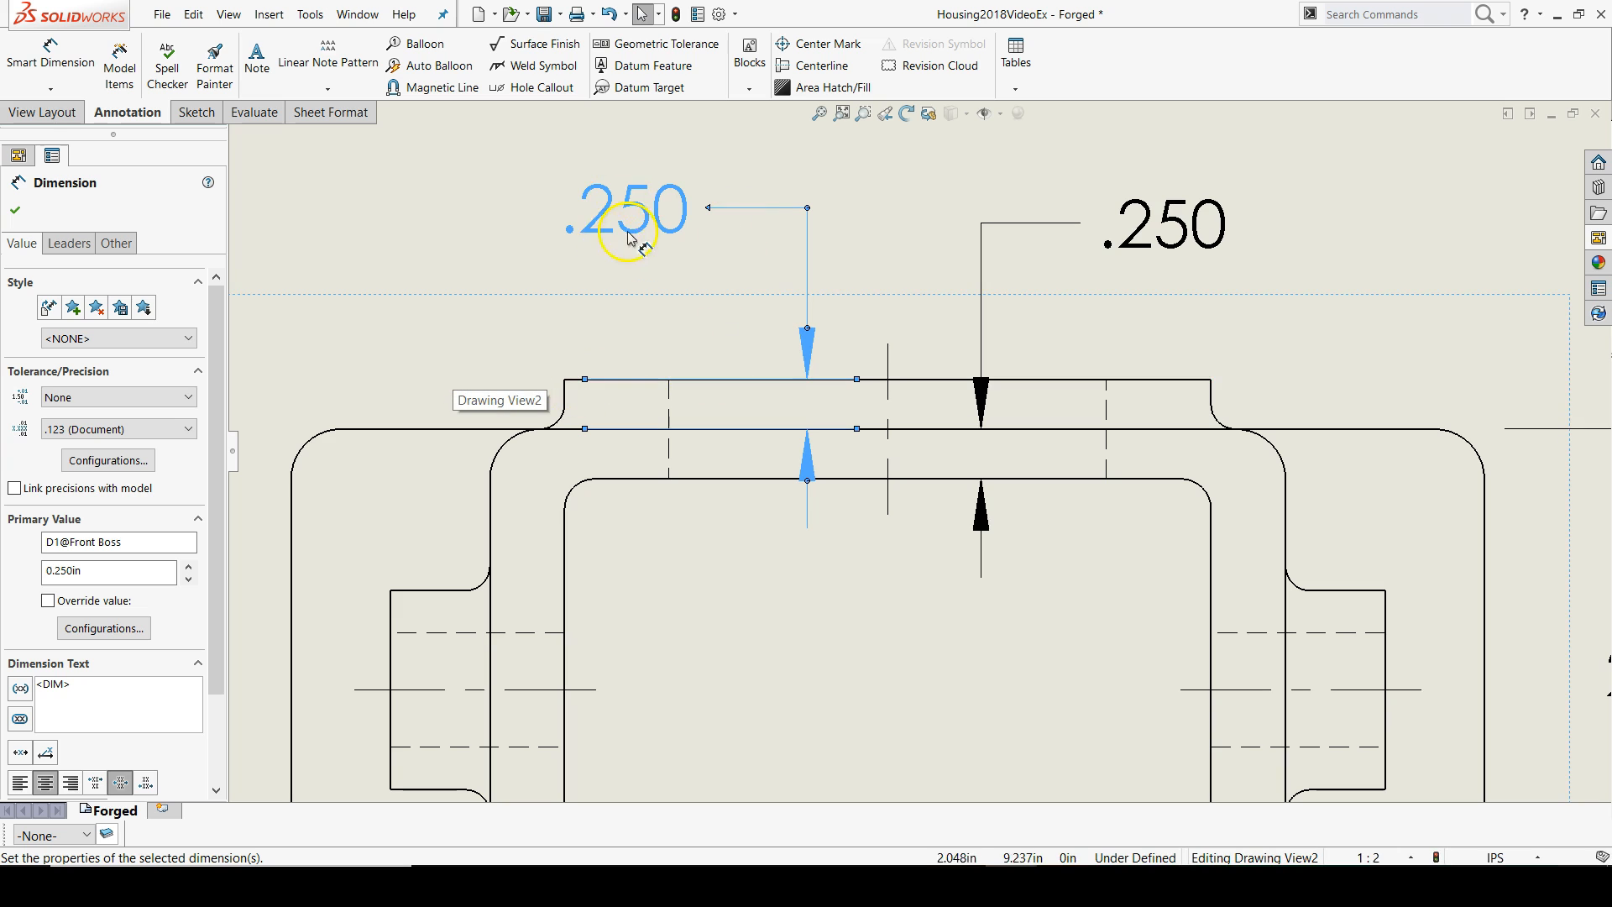
pyautogui.scroll(-3, 724, 339)
pyautogui.scroll(1, 575, 330)
# Settle the boss .250 dimension above the part's upper left step beside the other.
pyautogui.moveTo(784, 351); pyautogui.dragTo(383, 337)
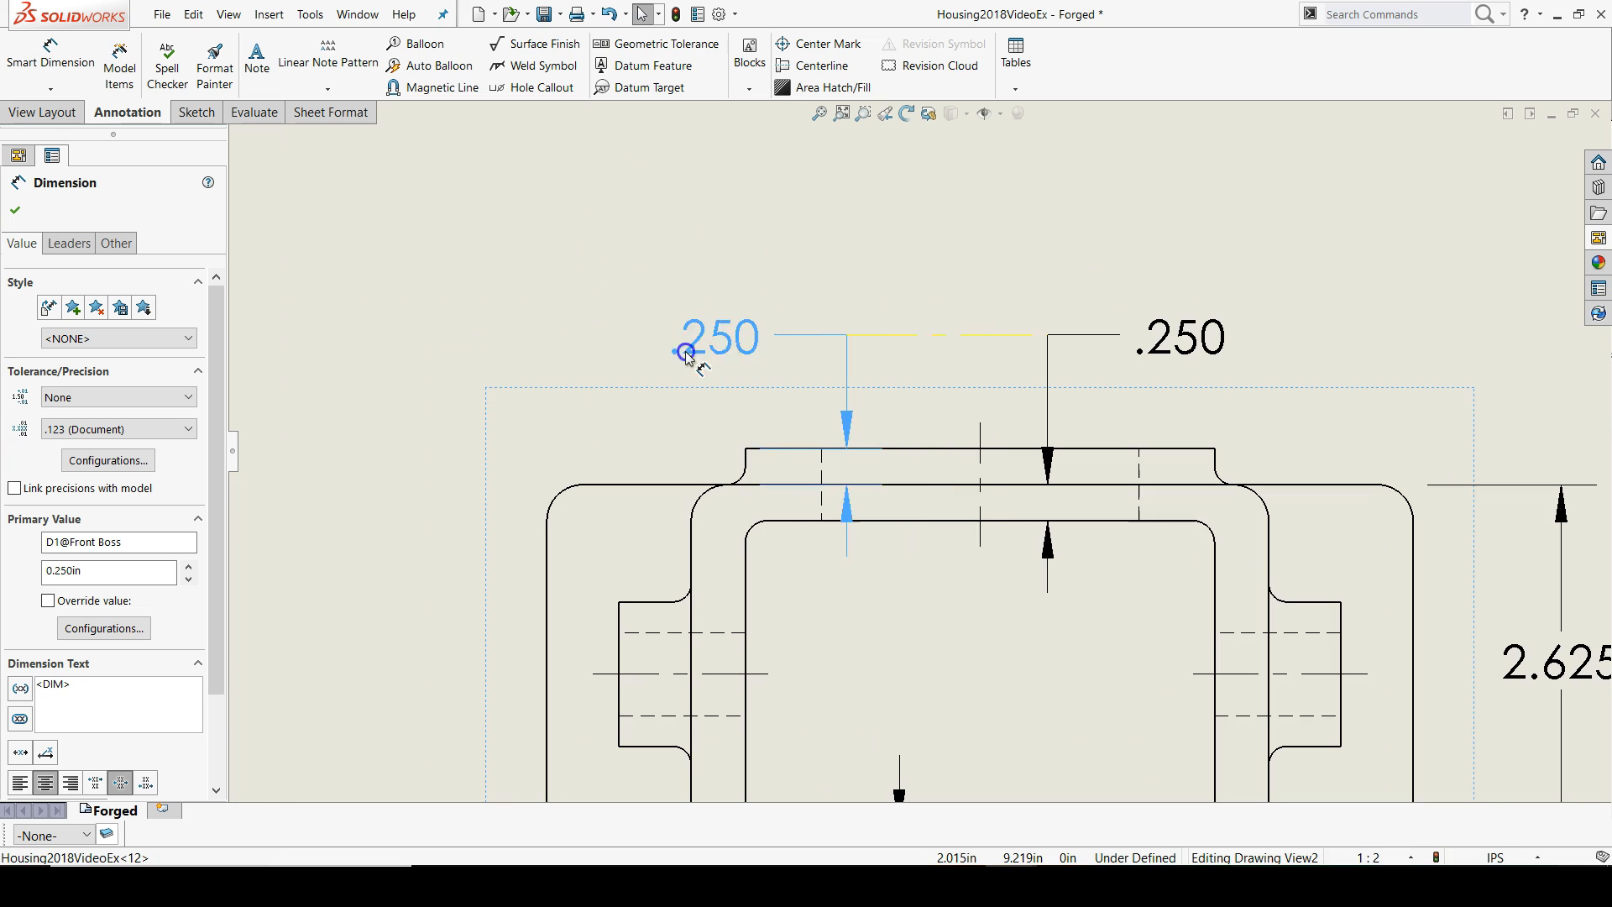
pyautogui.click(403, 513)
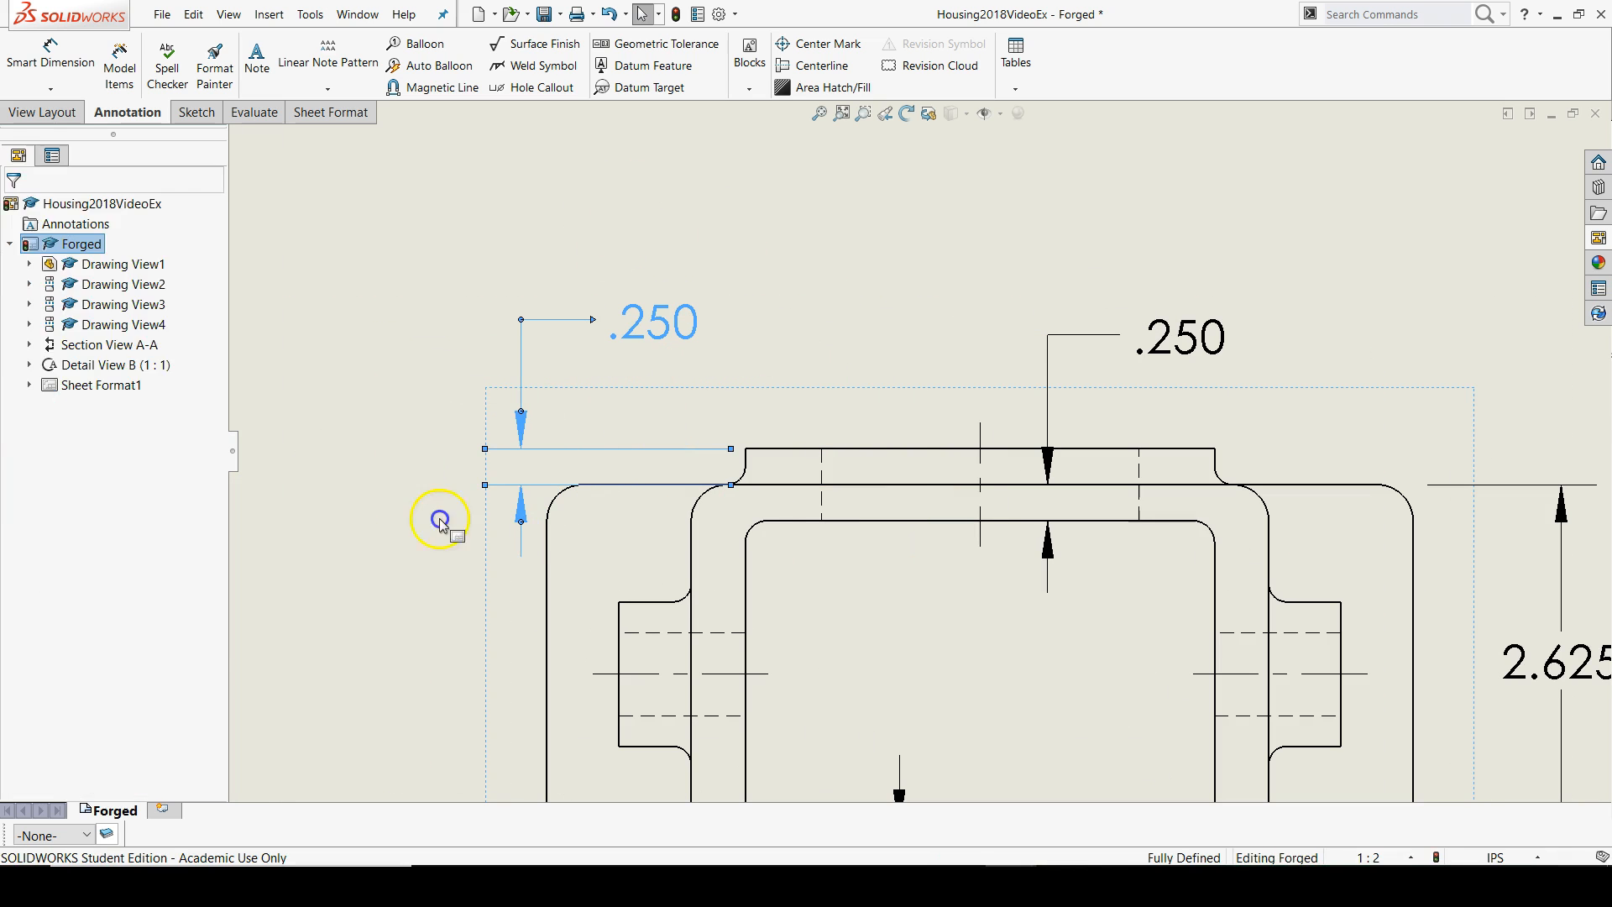
pyautogui.moveTo(669, 330); pyautogui.dragTo(1047, 351)
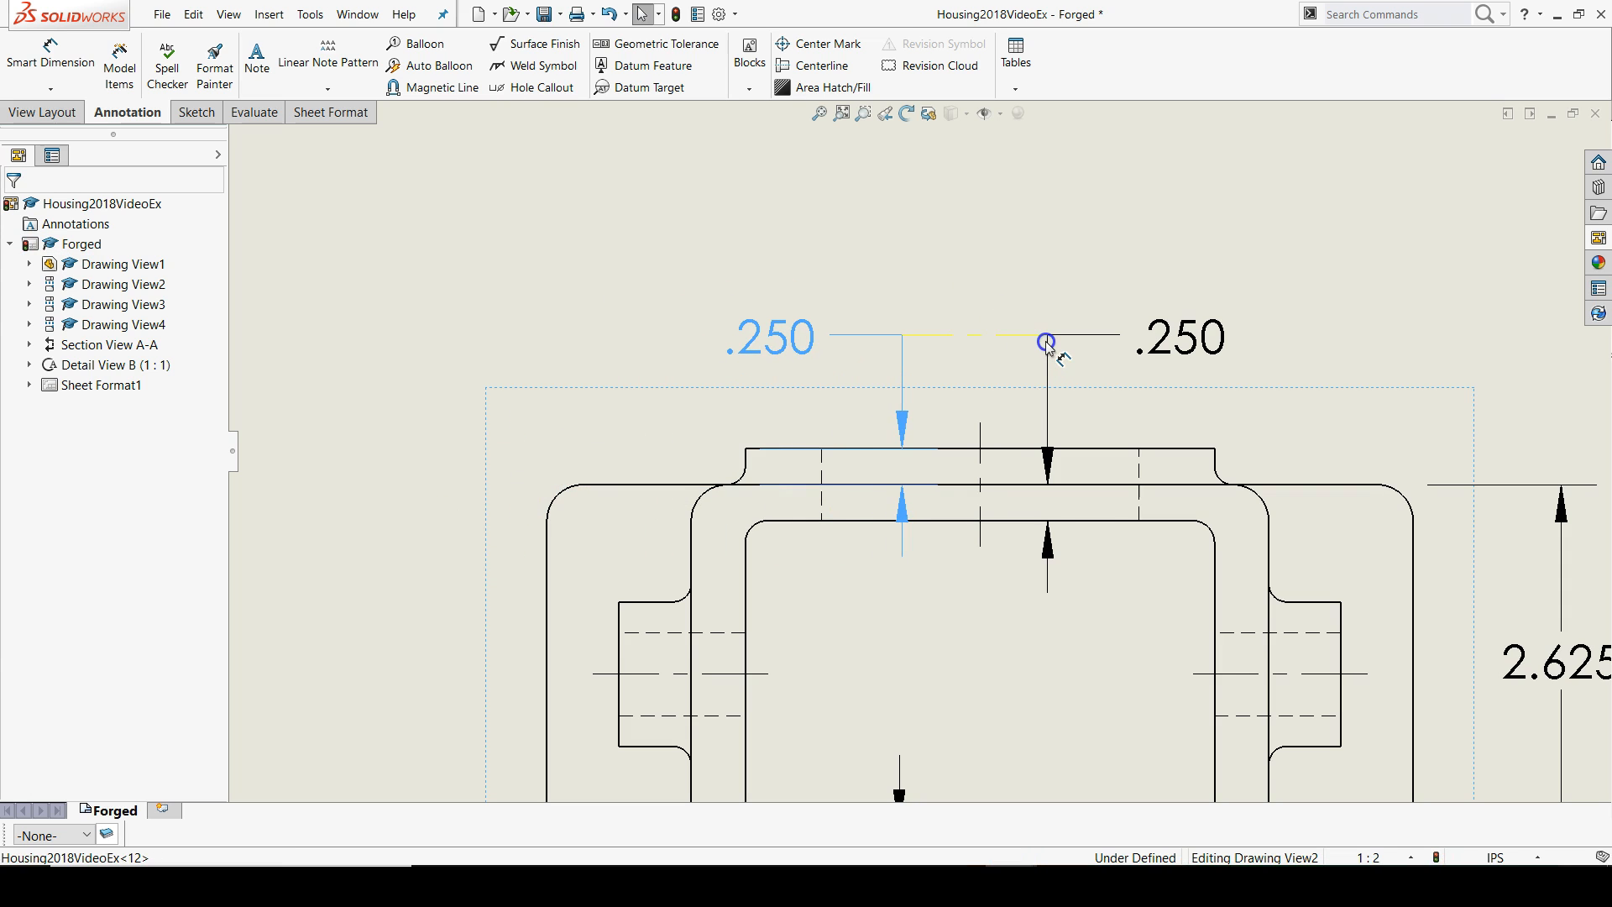
pyautogui.moveTo(771, 341); pyautogui.dragTo(624, 314)
pyautogui.click(479, 466)
pyautogui.scroll(3, 479, 467)
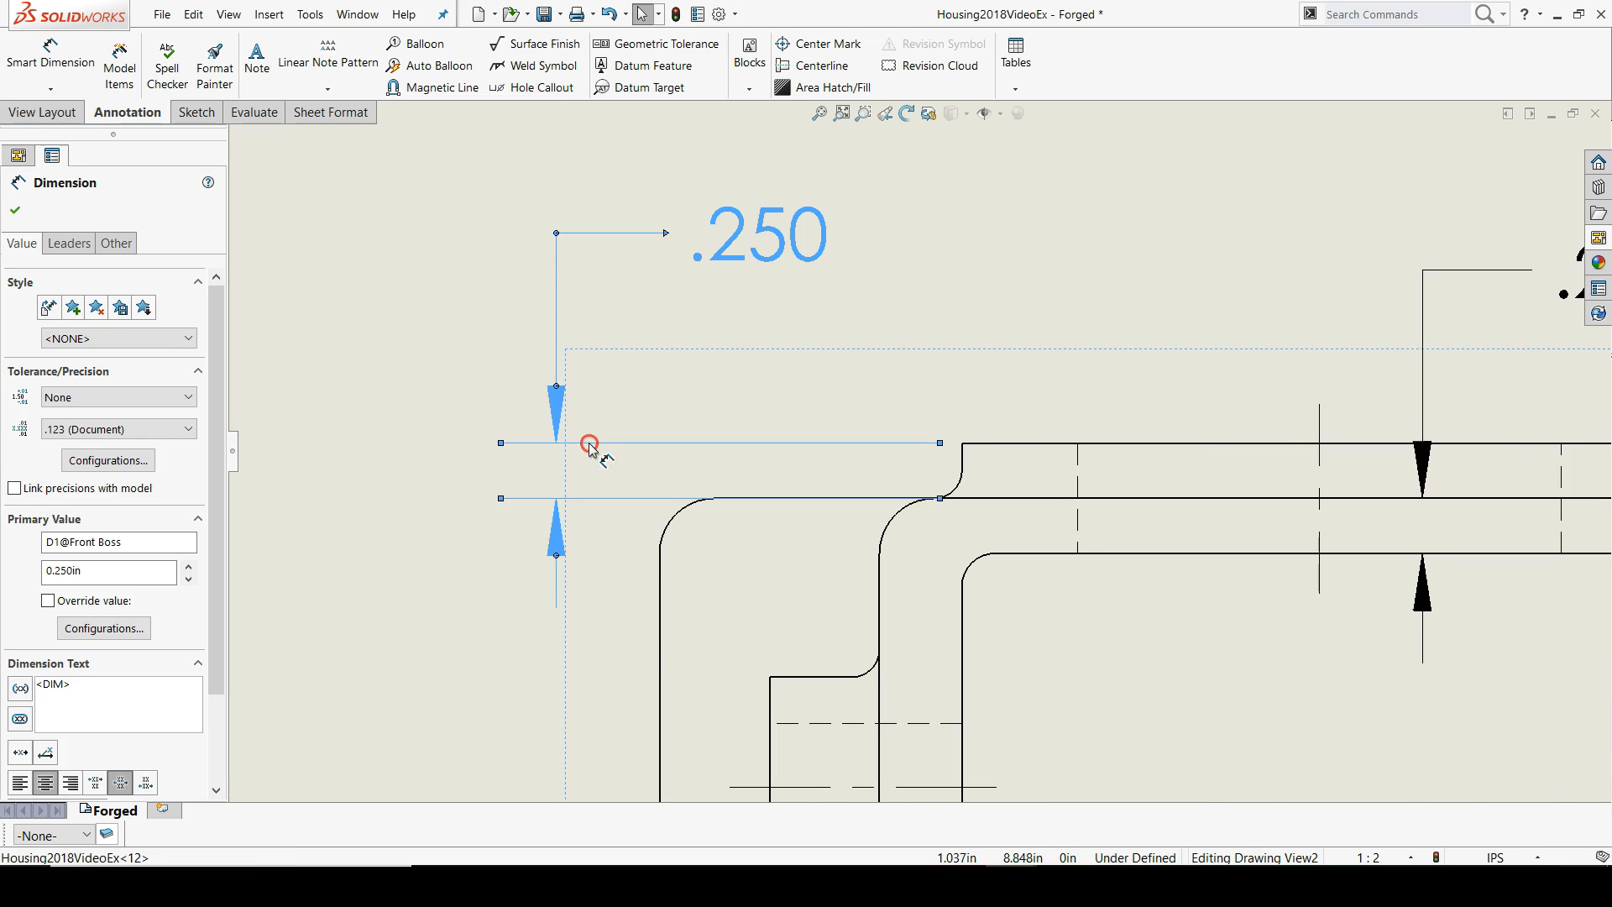
# Hide both extension lines of the boss .250 dimension.
pyautogui.rightClick(590, 450)
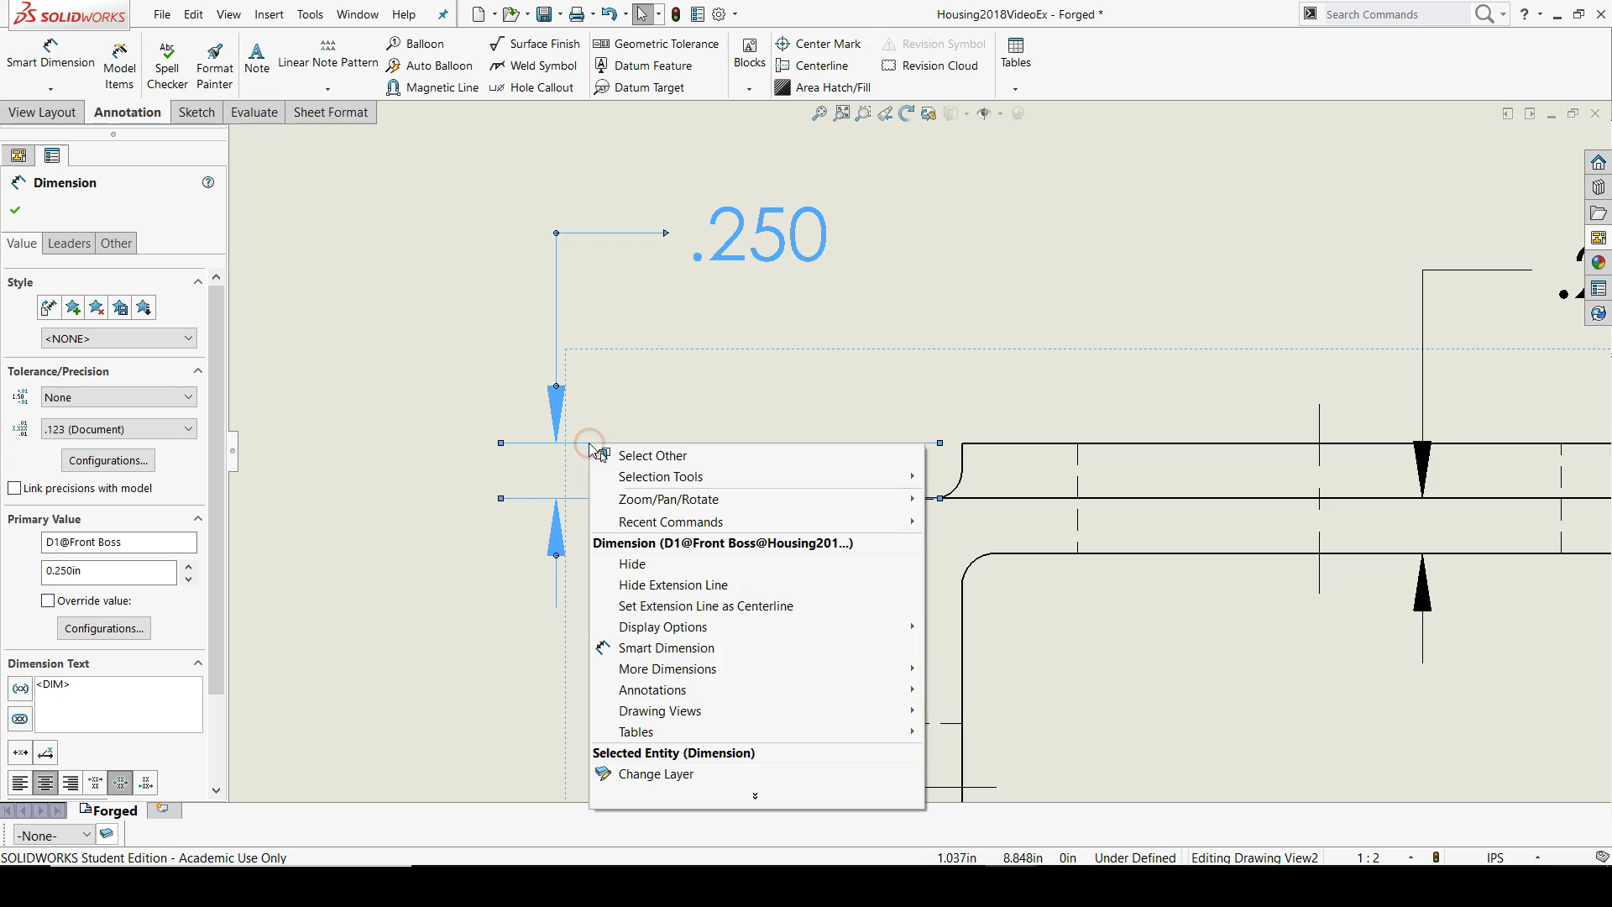
pyautogui.click(672, 584)
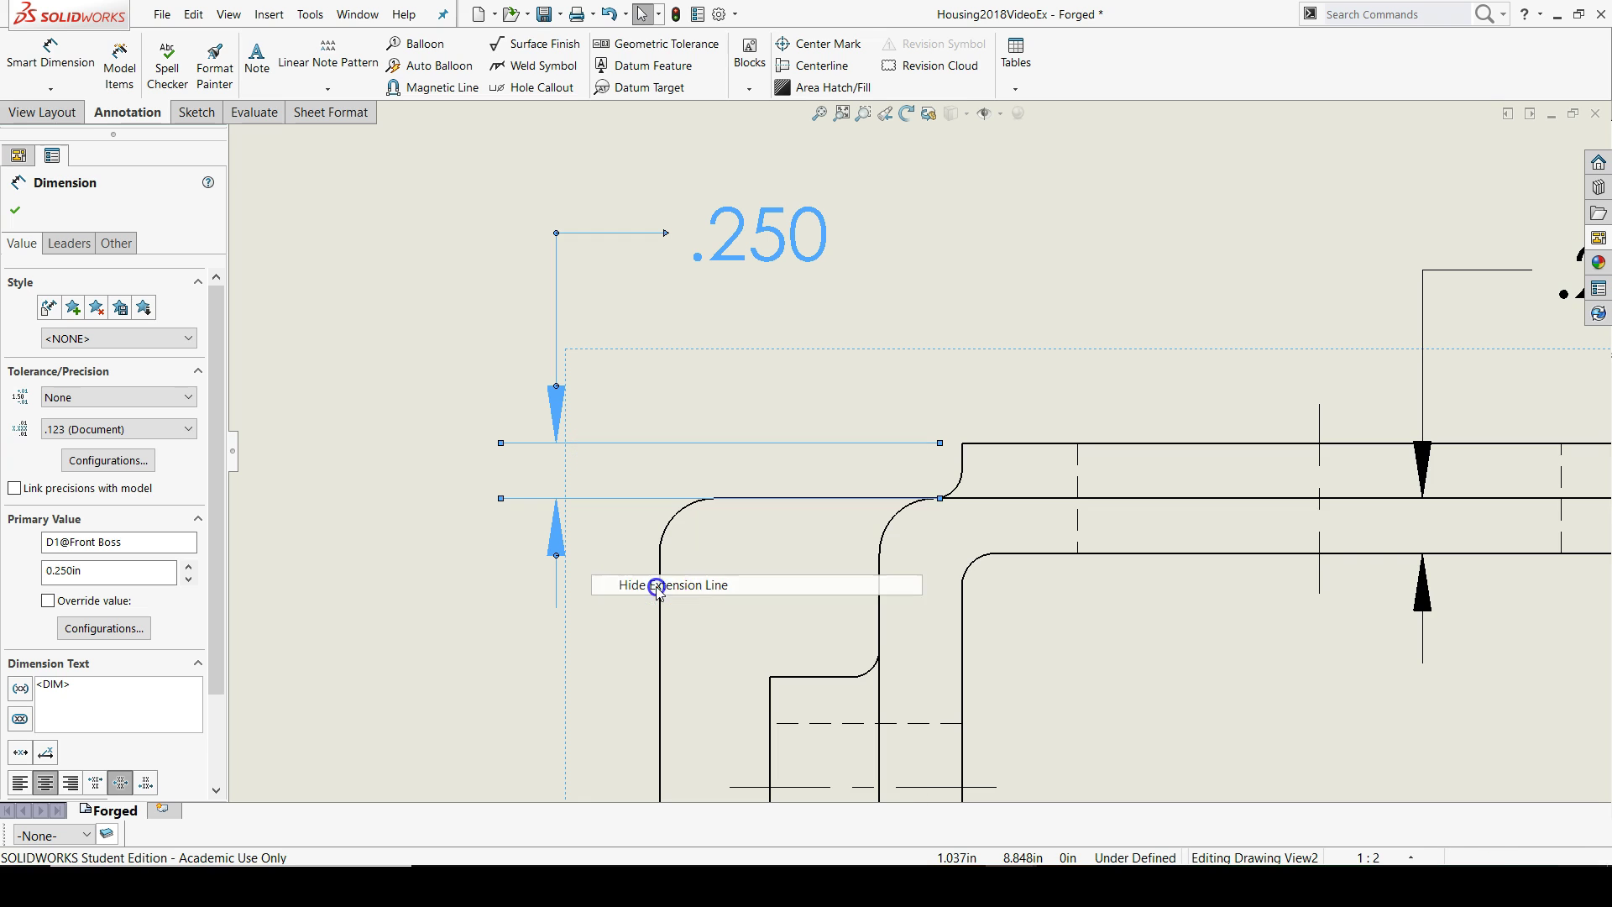
pyautogui.rightClick(604, 499)
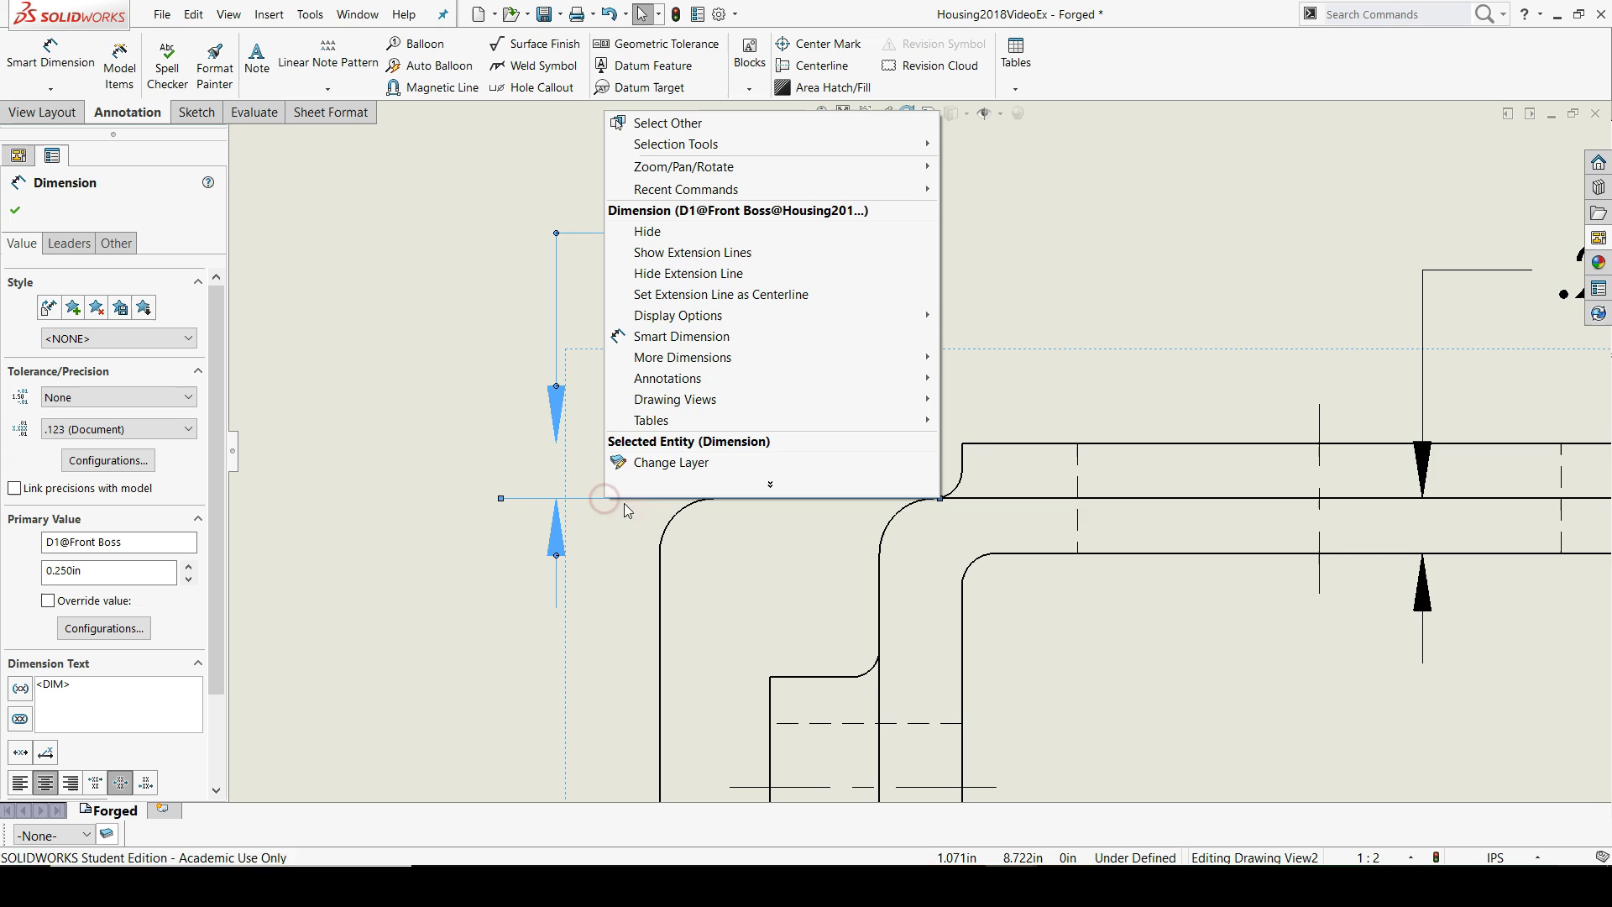
pyautogui.click(715, 277)
pyautogui.scroll(-3, 1141, 326)
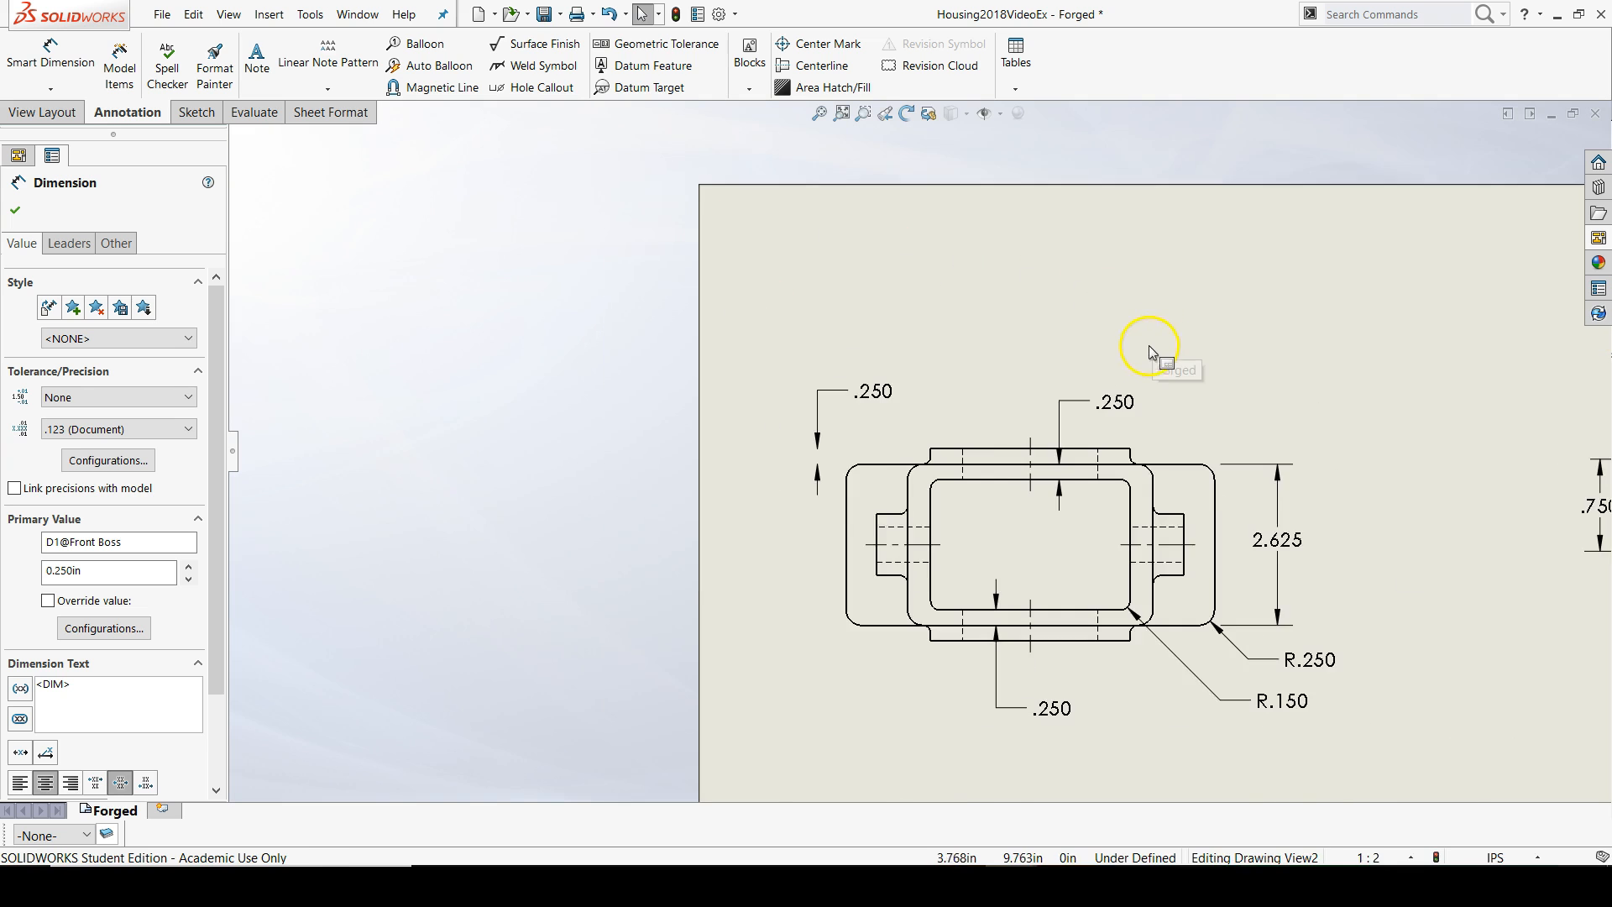
pyautogui.scroll(2, 780, 542)
# Tuck the left .250 over the boss and the bottom .250 closer to the view.
pyautogui.moveTo(700, 394); pyautogui.dragTo(1031, 416)
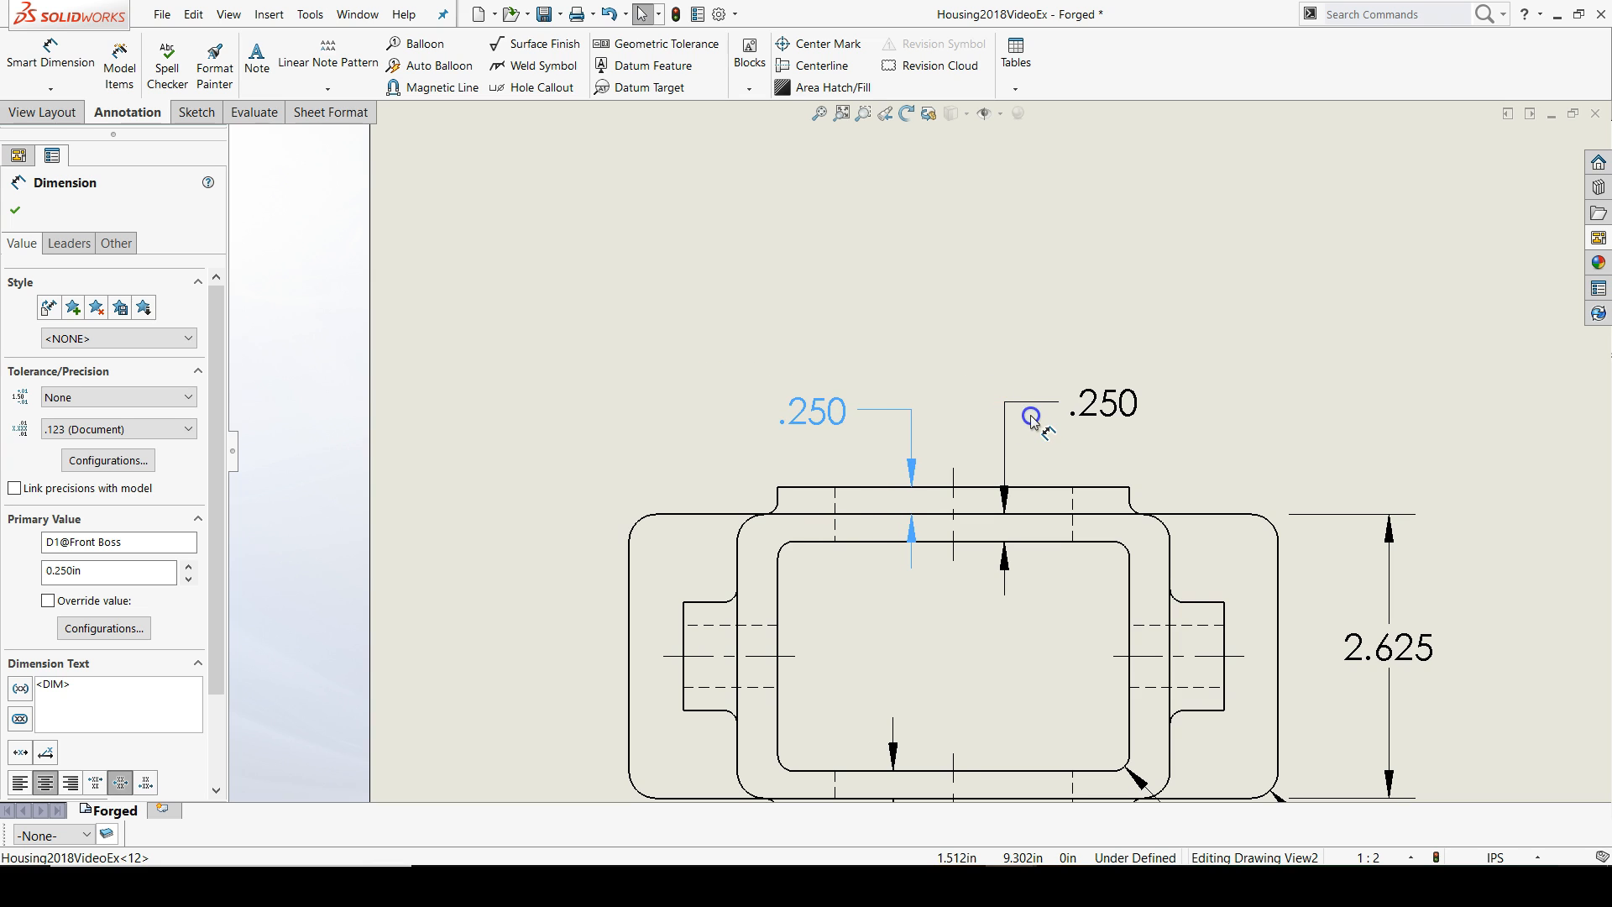
pyautogui.scroll(-3, 983, 517)
pyautogui.scroll(2, 971, 571)
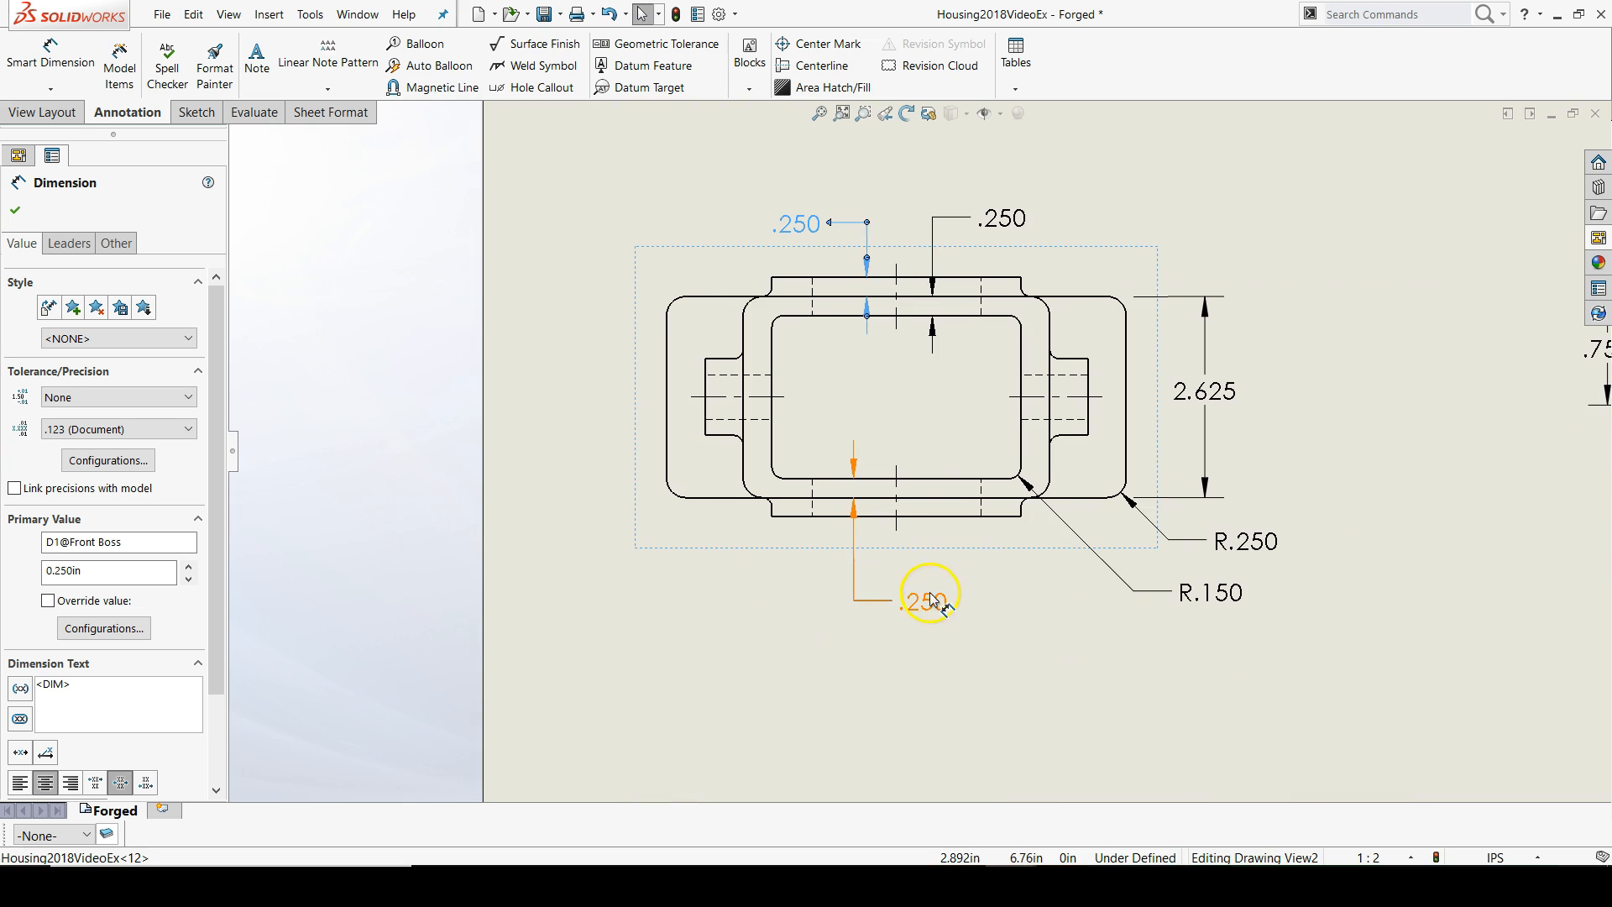
pyautogui.moveTo(929, 604); pyautogui.dragTo(925, 576)
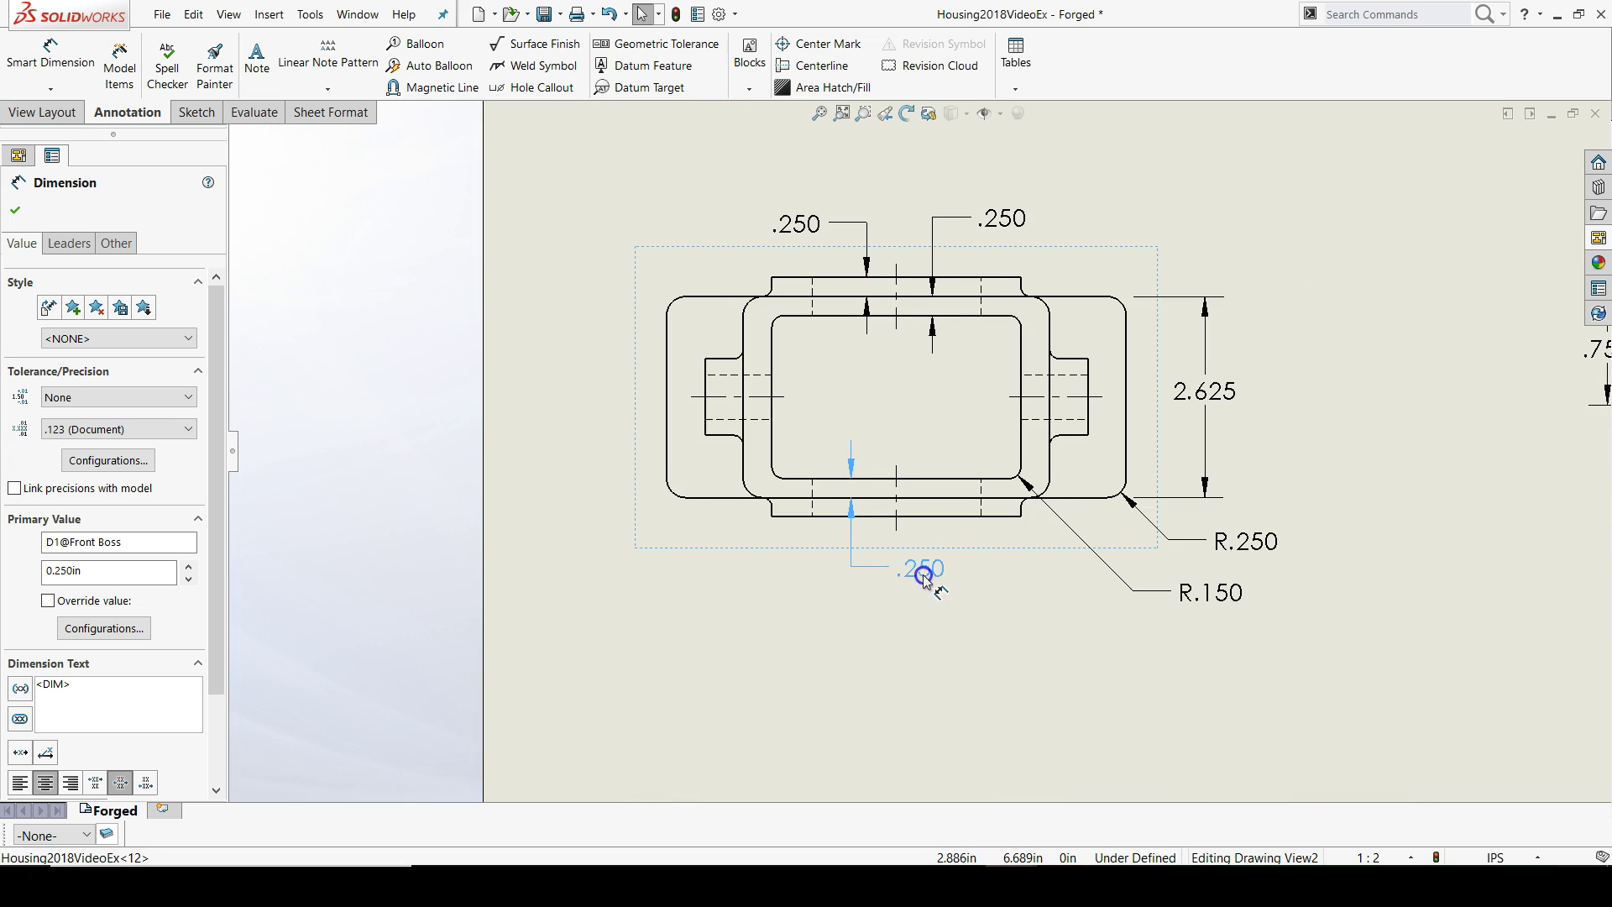
pyautogui.click(1062, 677)
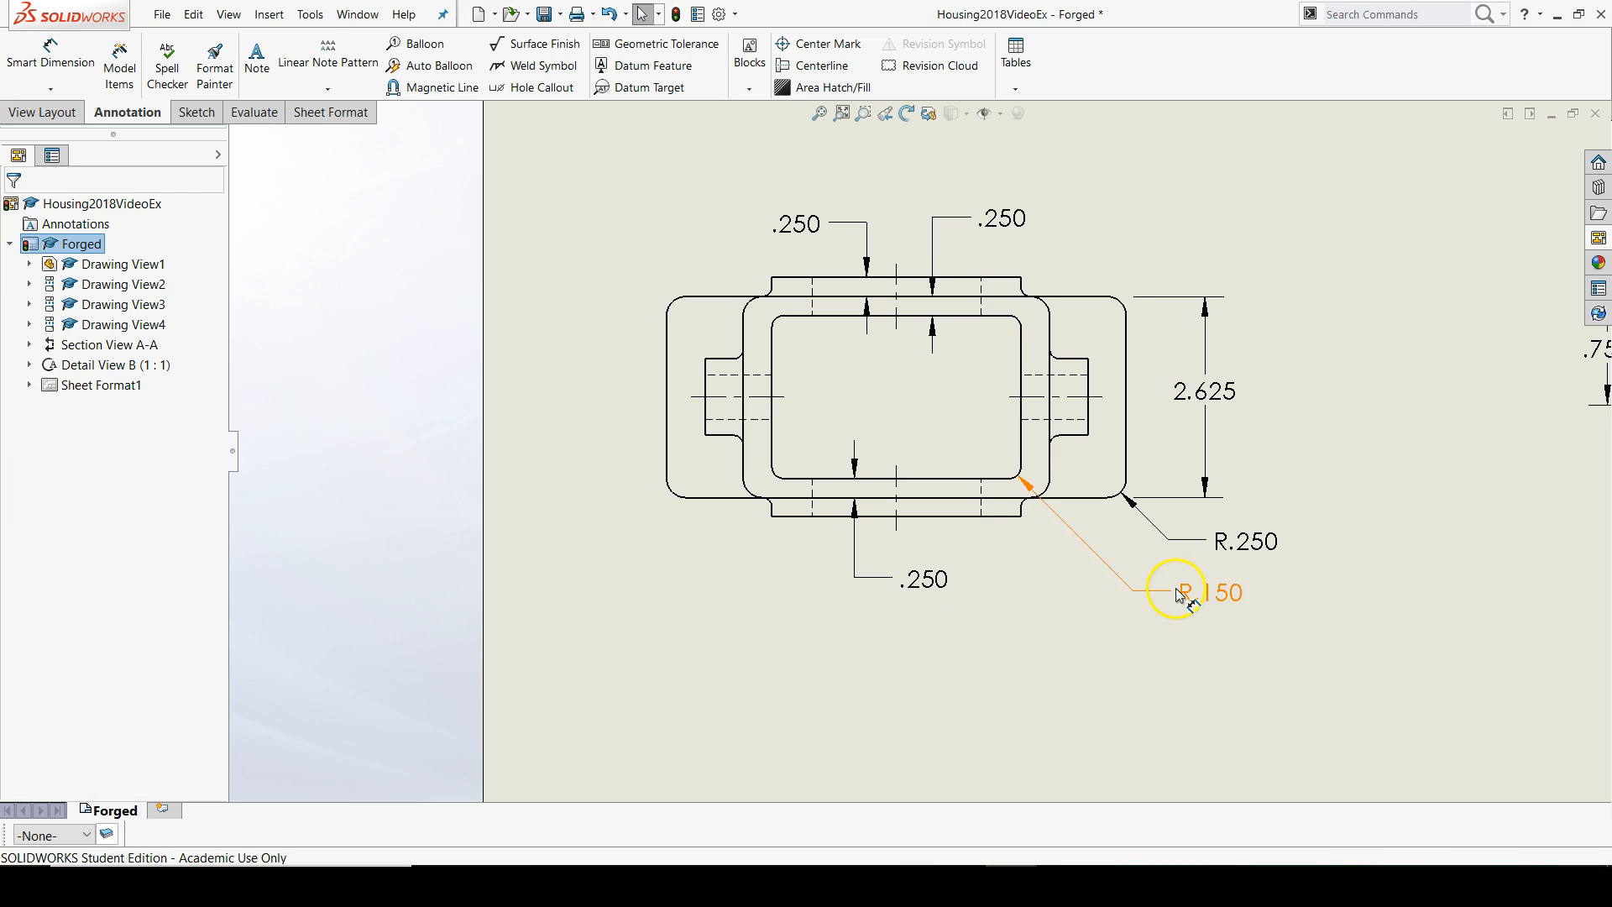
pyautogui.scroll(-5, 1405, 652)
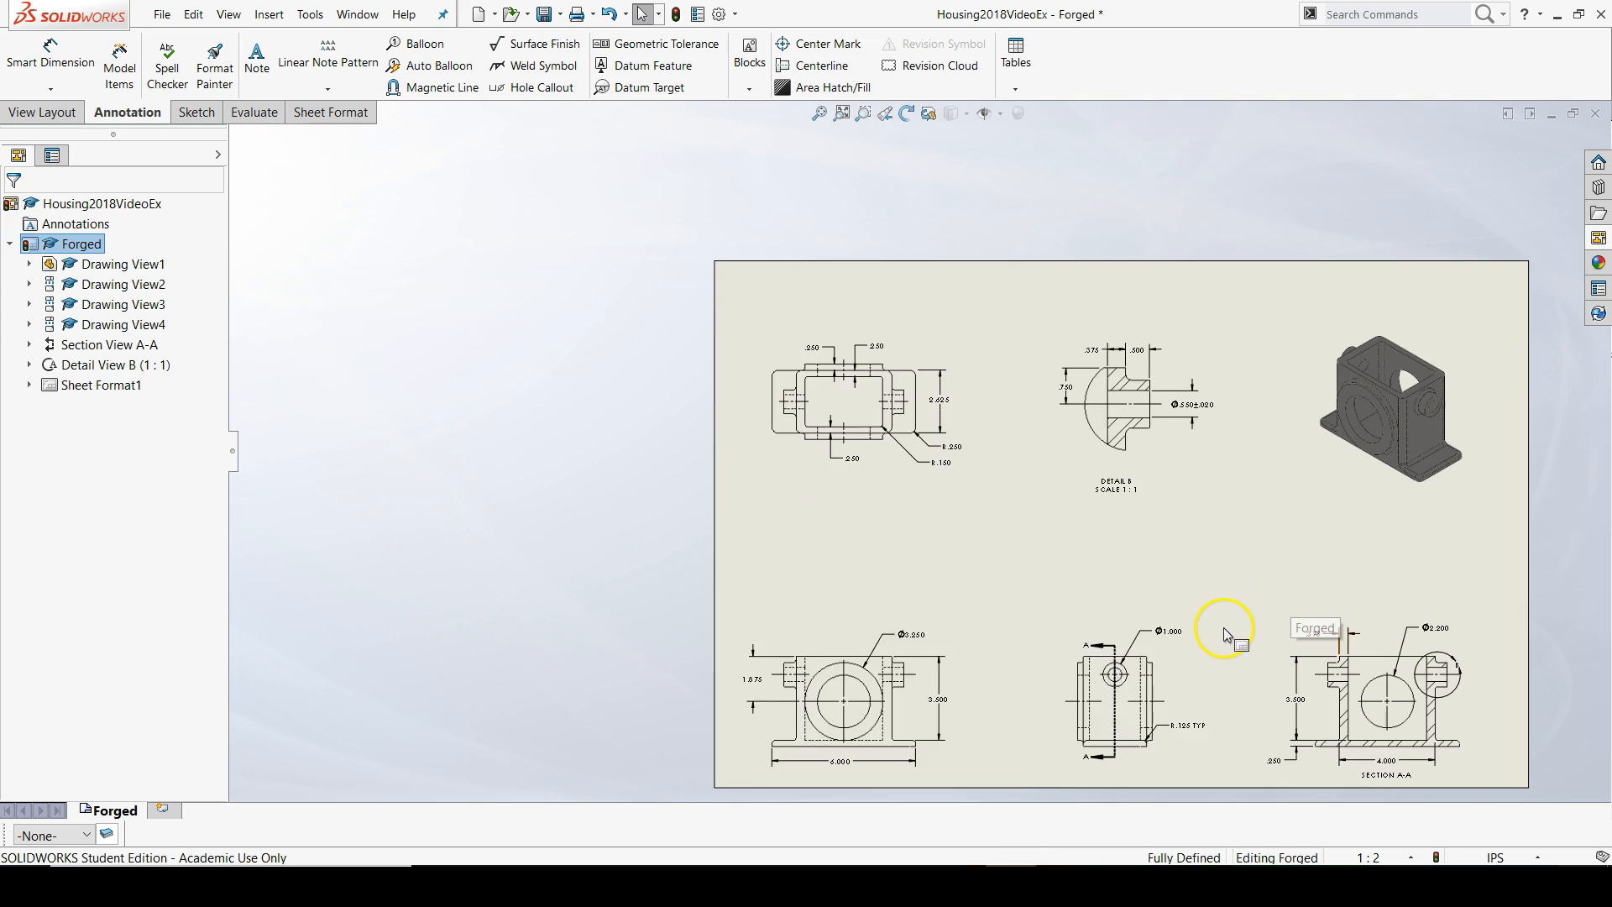
pyautogui.scroll(4, 1215, 644)
pyautogui.scroll(2, 1215, 644)
pyautogui.scroll(-3, 1215, 643)
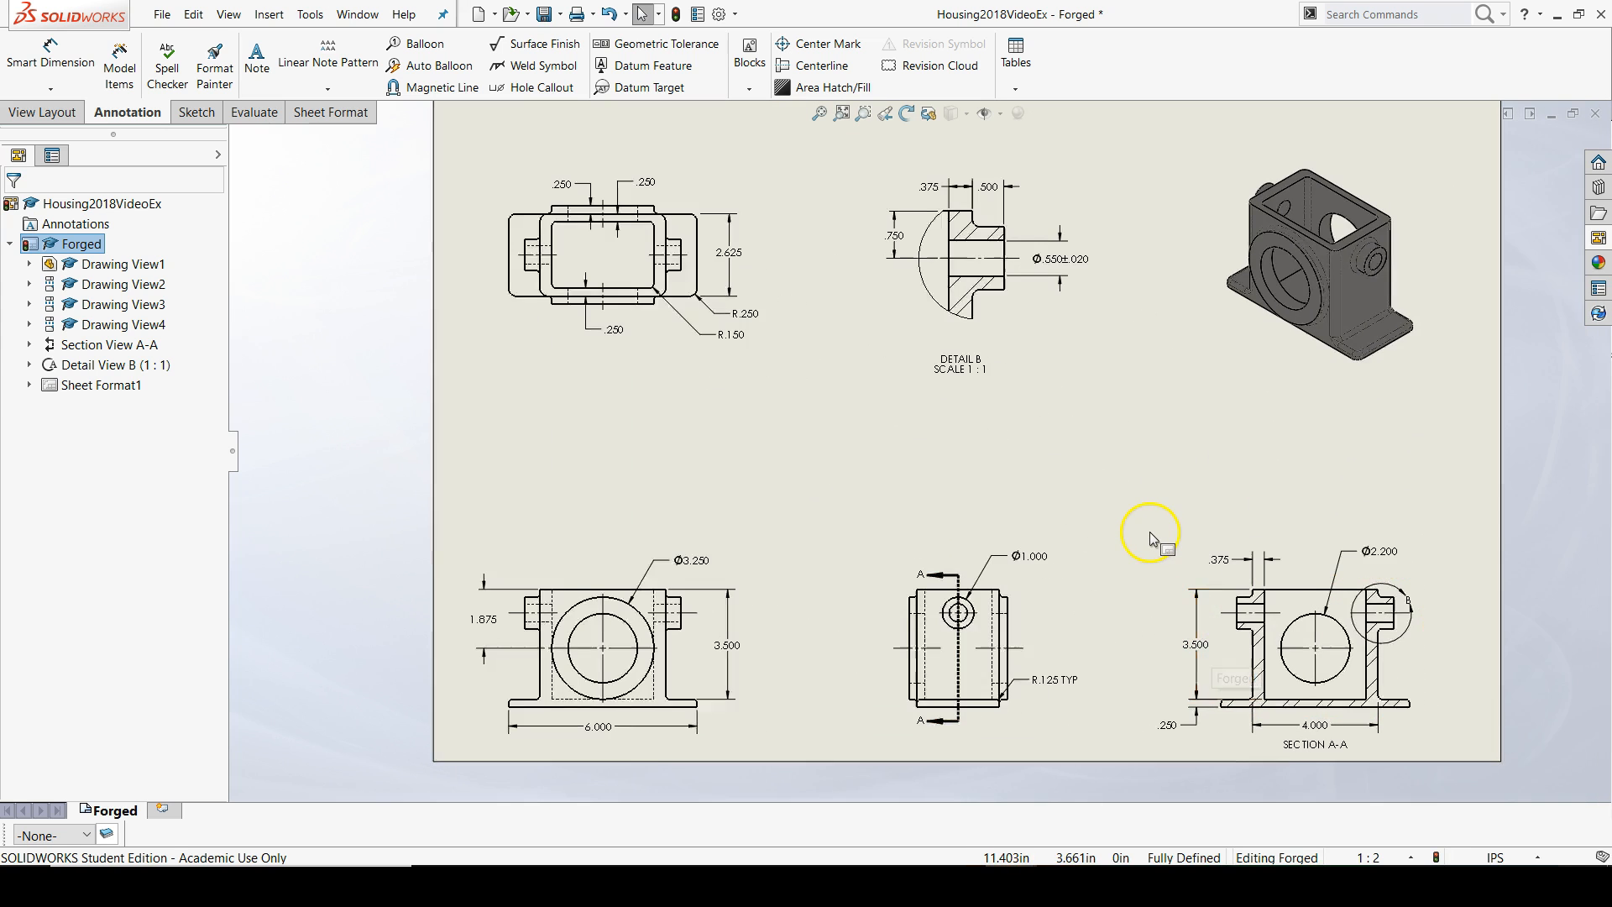
pyautogui.scroll(2, 1149, 539)
pyautogui.scroll(-1, 1165, 539)
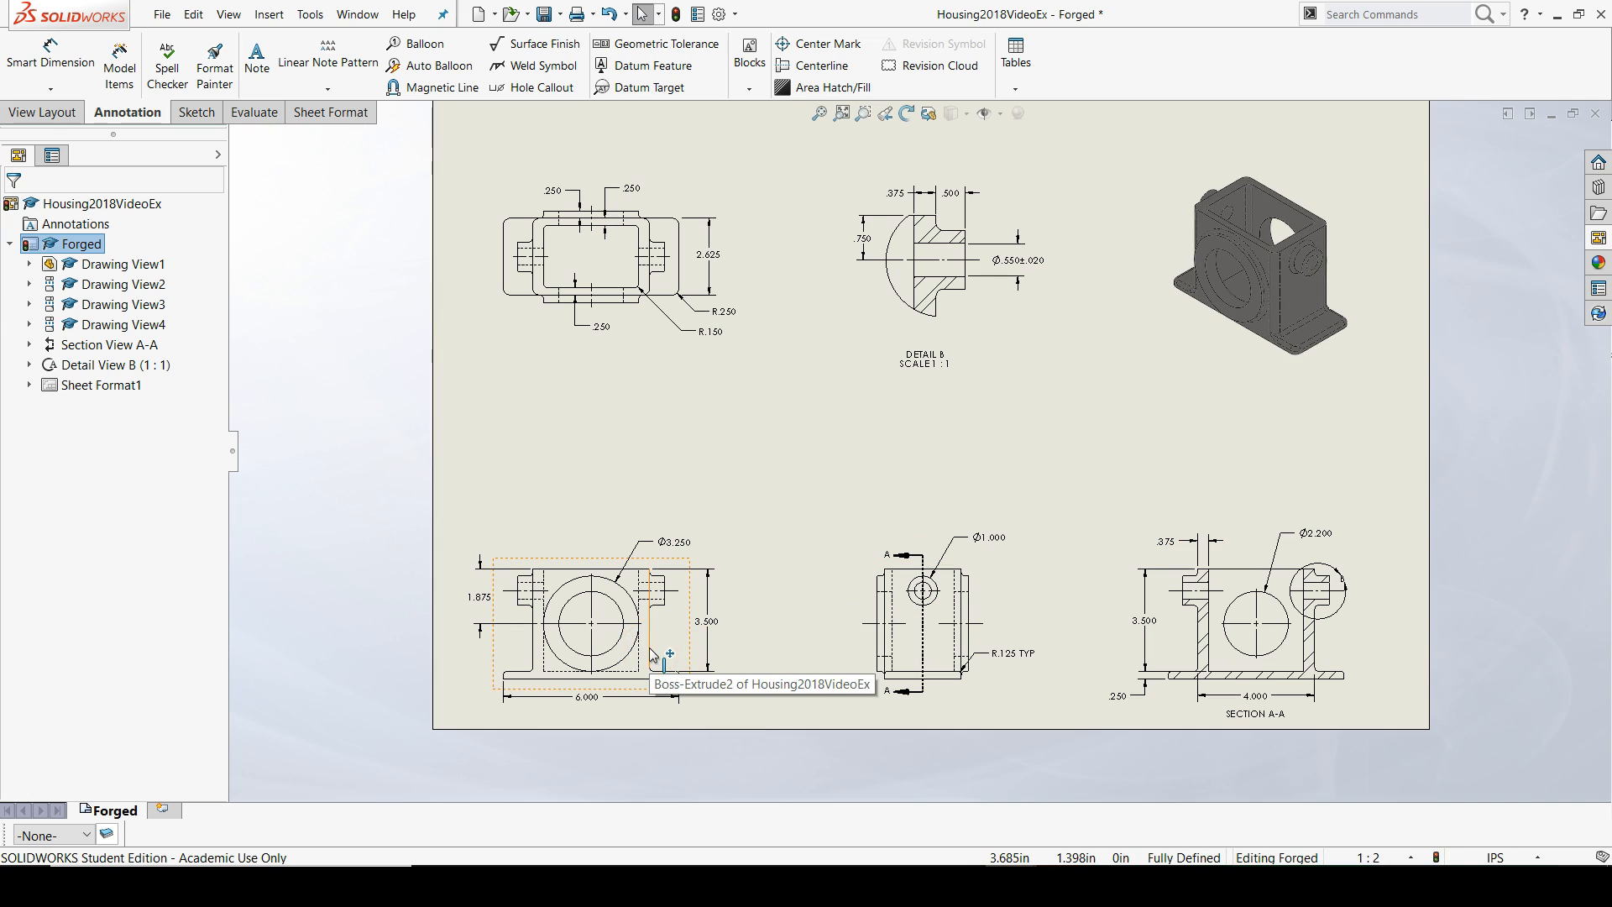
# Drag Drawing View1 so the front, side and section views move up toward the top view.
pyautogui.moveTo(655, 658)
pyautogui.mouseDown()
pyautogui.moveTo(665, 589)
pyautogui.moveTo(696, 589)
pyautogui.moveTo(677, 593)
pyautogui.mouseUp()
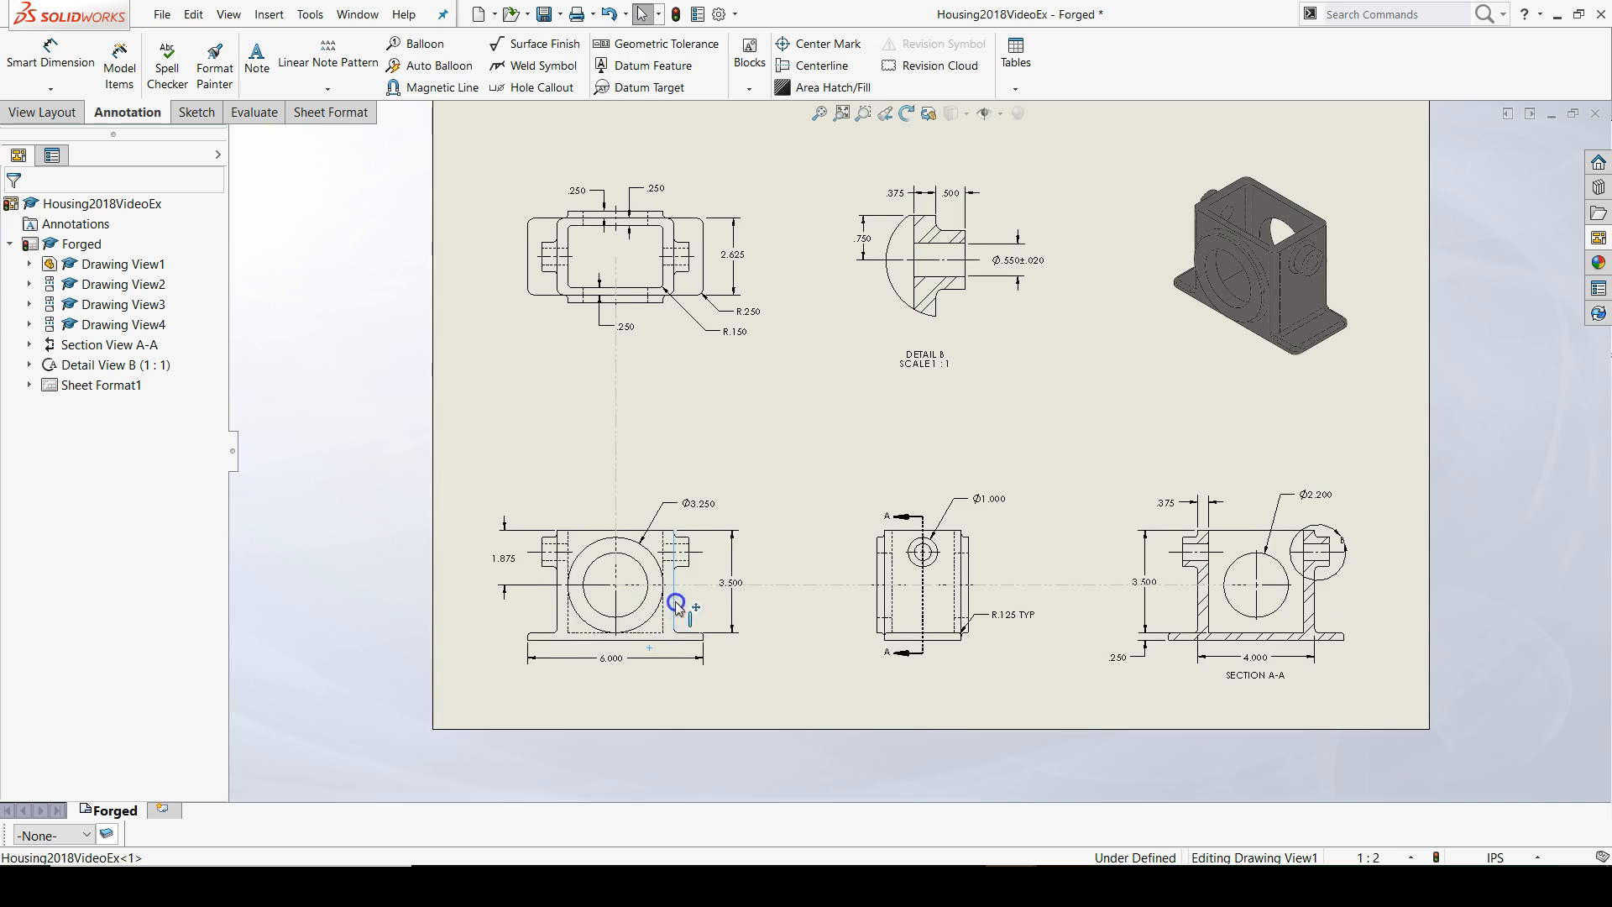
pyautogui.moveTo(678, 593)
pyautogui.mouseDown()
pyautogui.moveTo(789, 593)
pyautogui.moveTo(713, 577)
pyautogui.mouseUp()
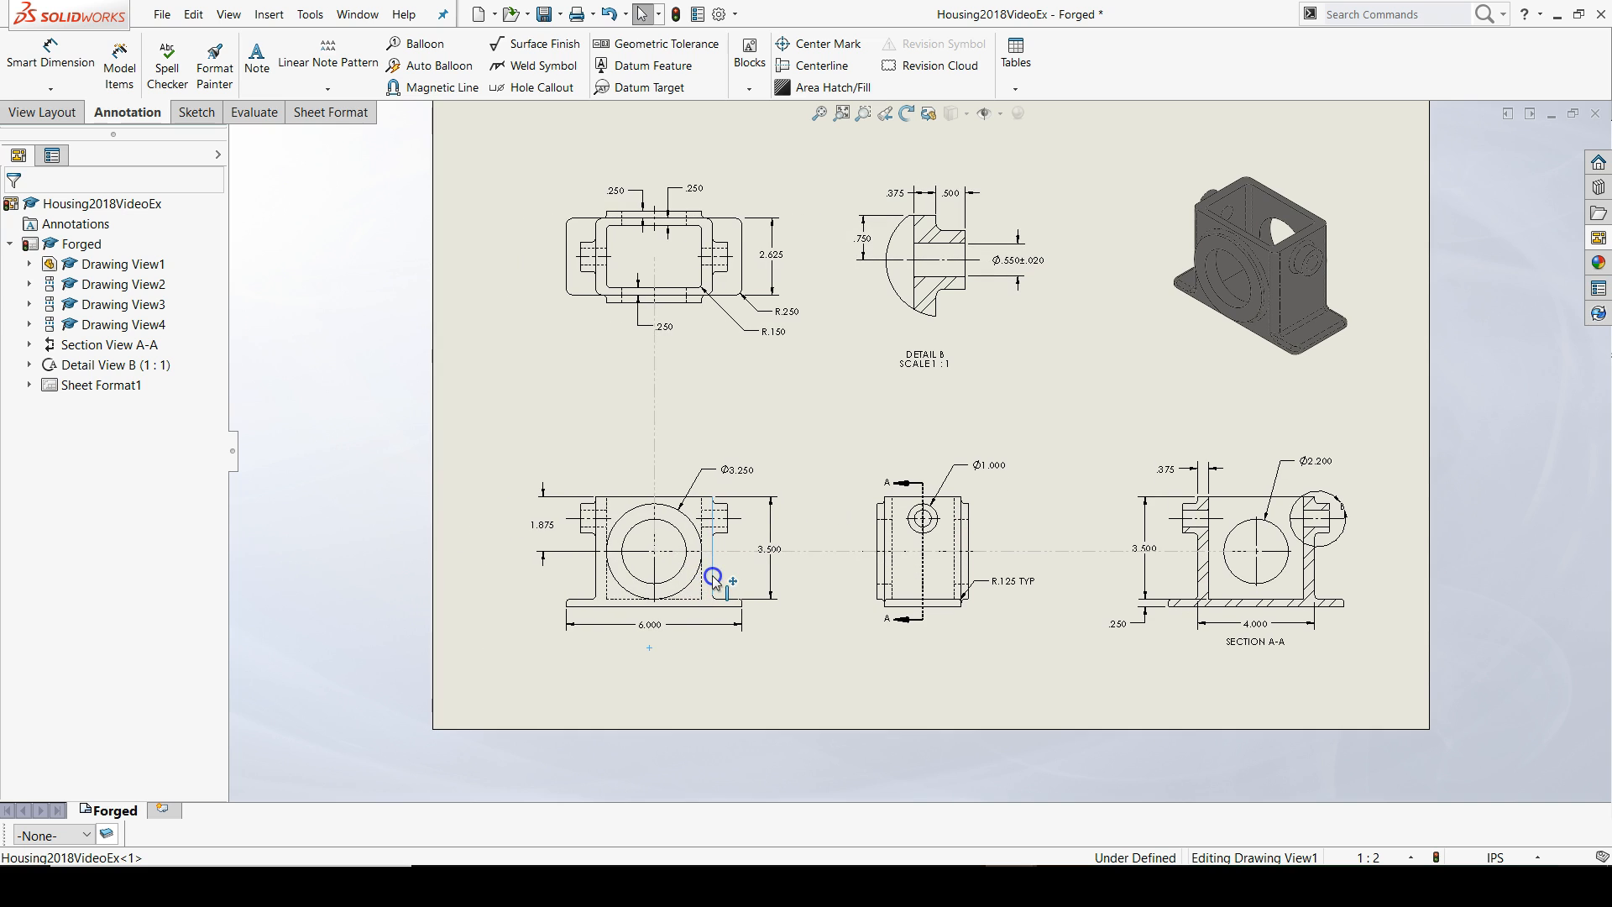
pyautogui.moveTo(714, 578); pyautogui.dragTo(675, 604)
pyautogui.scroll(3, 818, 580)
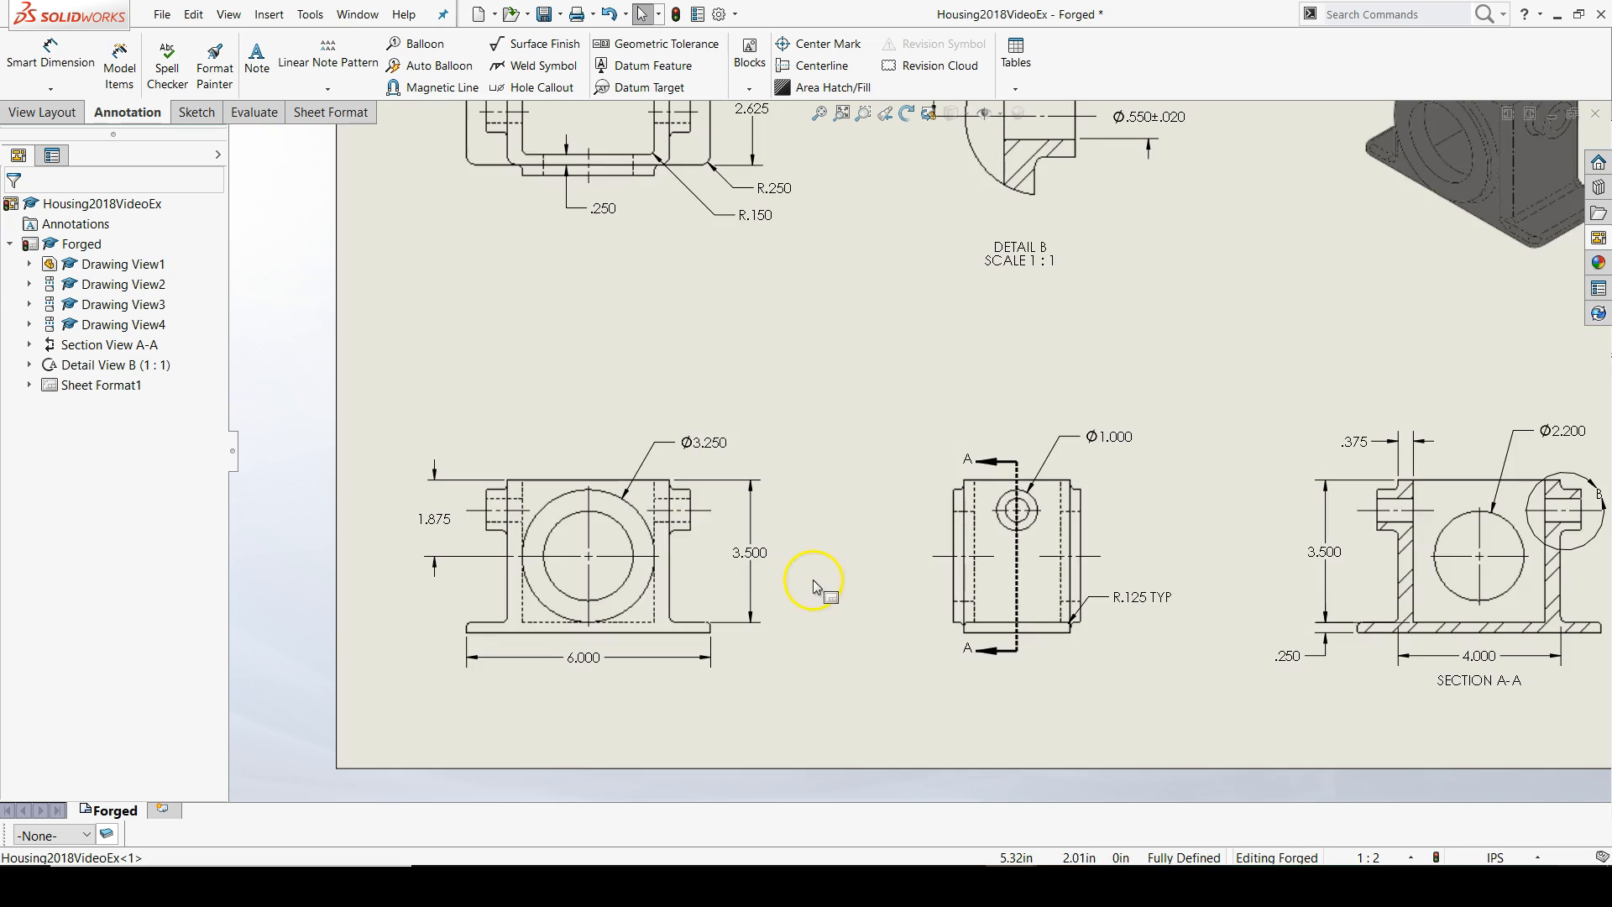
pyautogui.scroll(3, 1007, 604)
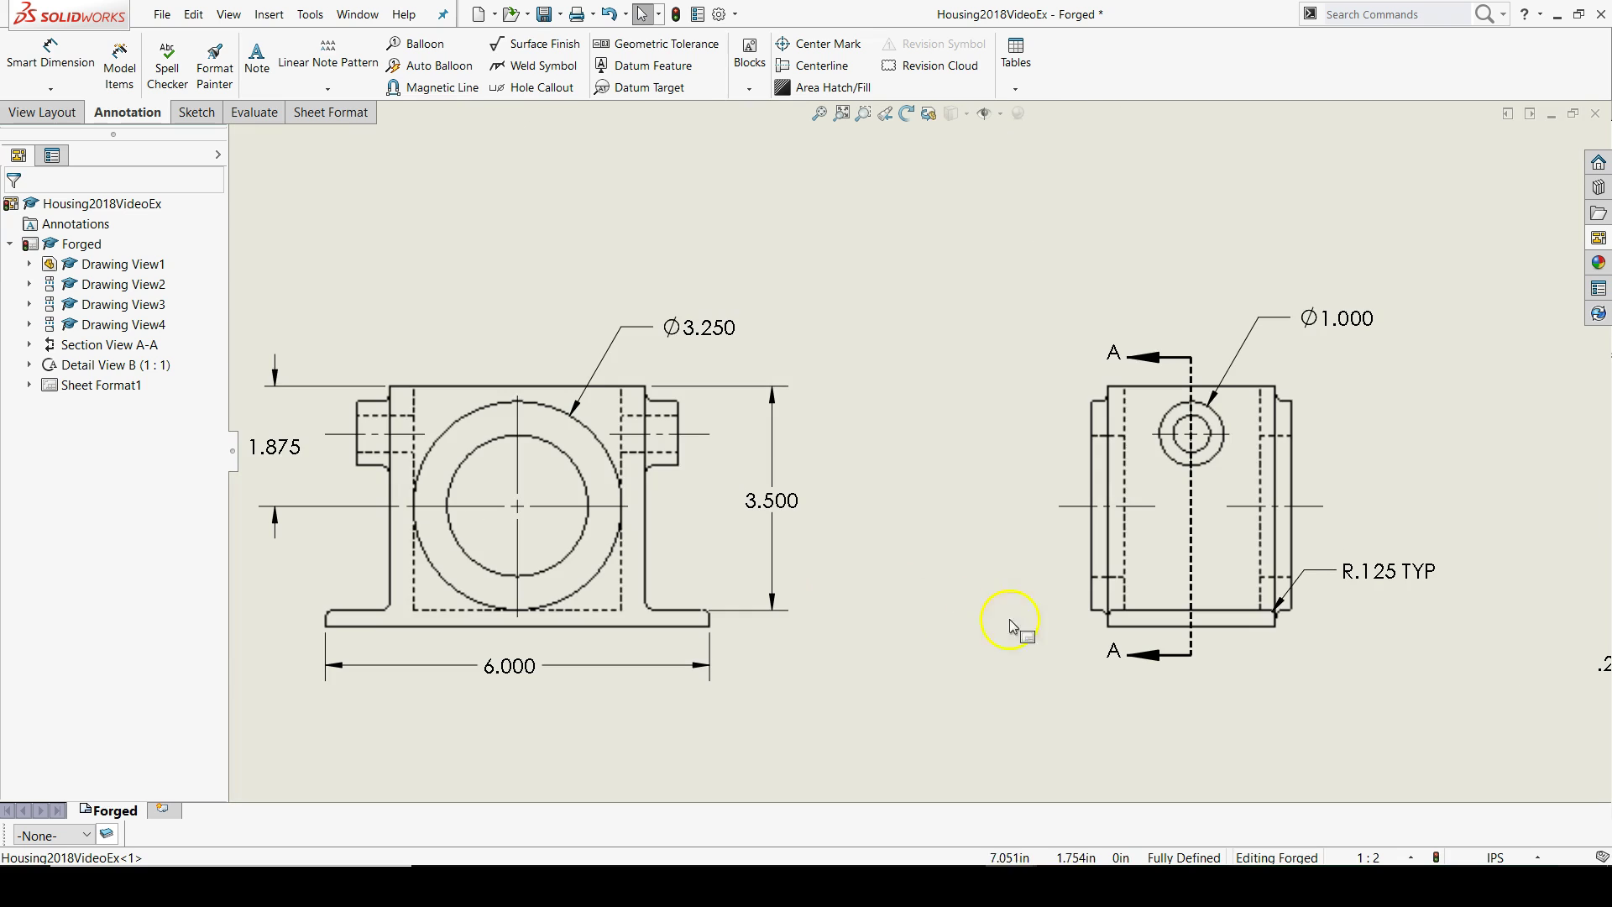
pyautogui.click(1075, 621)
pyautogui.rightClick(1075, 622)
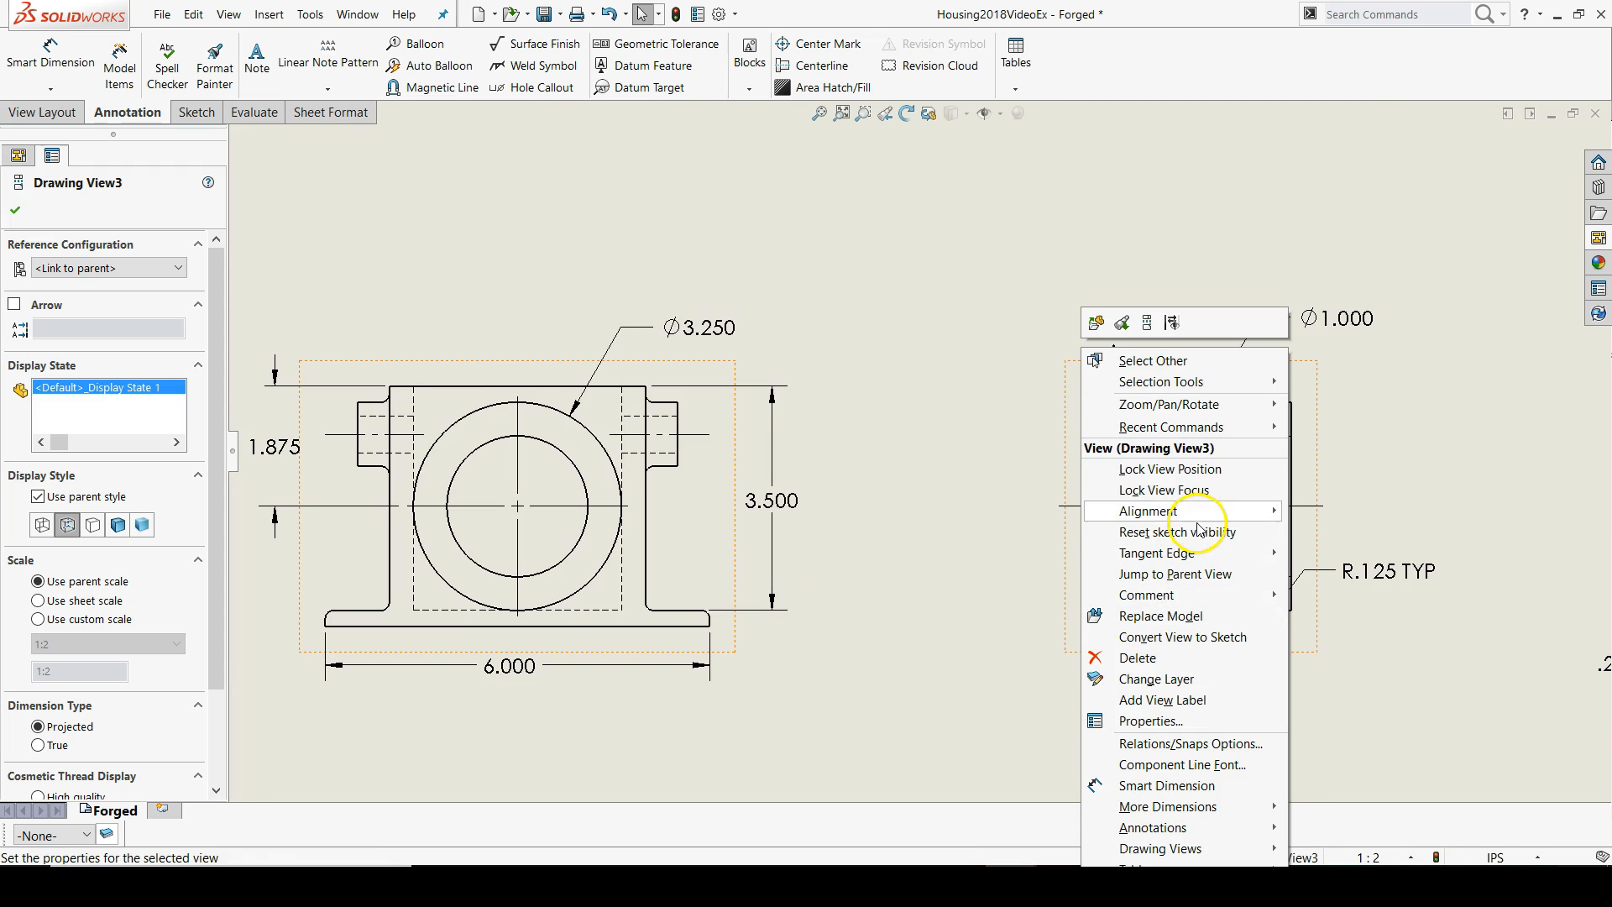
pyautogui.moveTo(1147, 512)
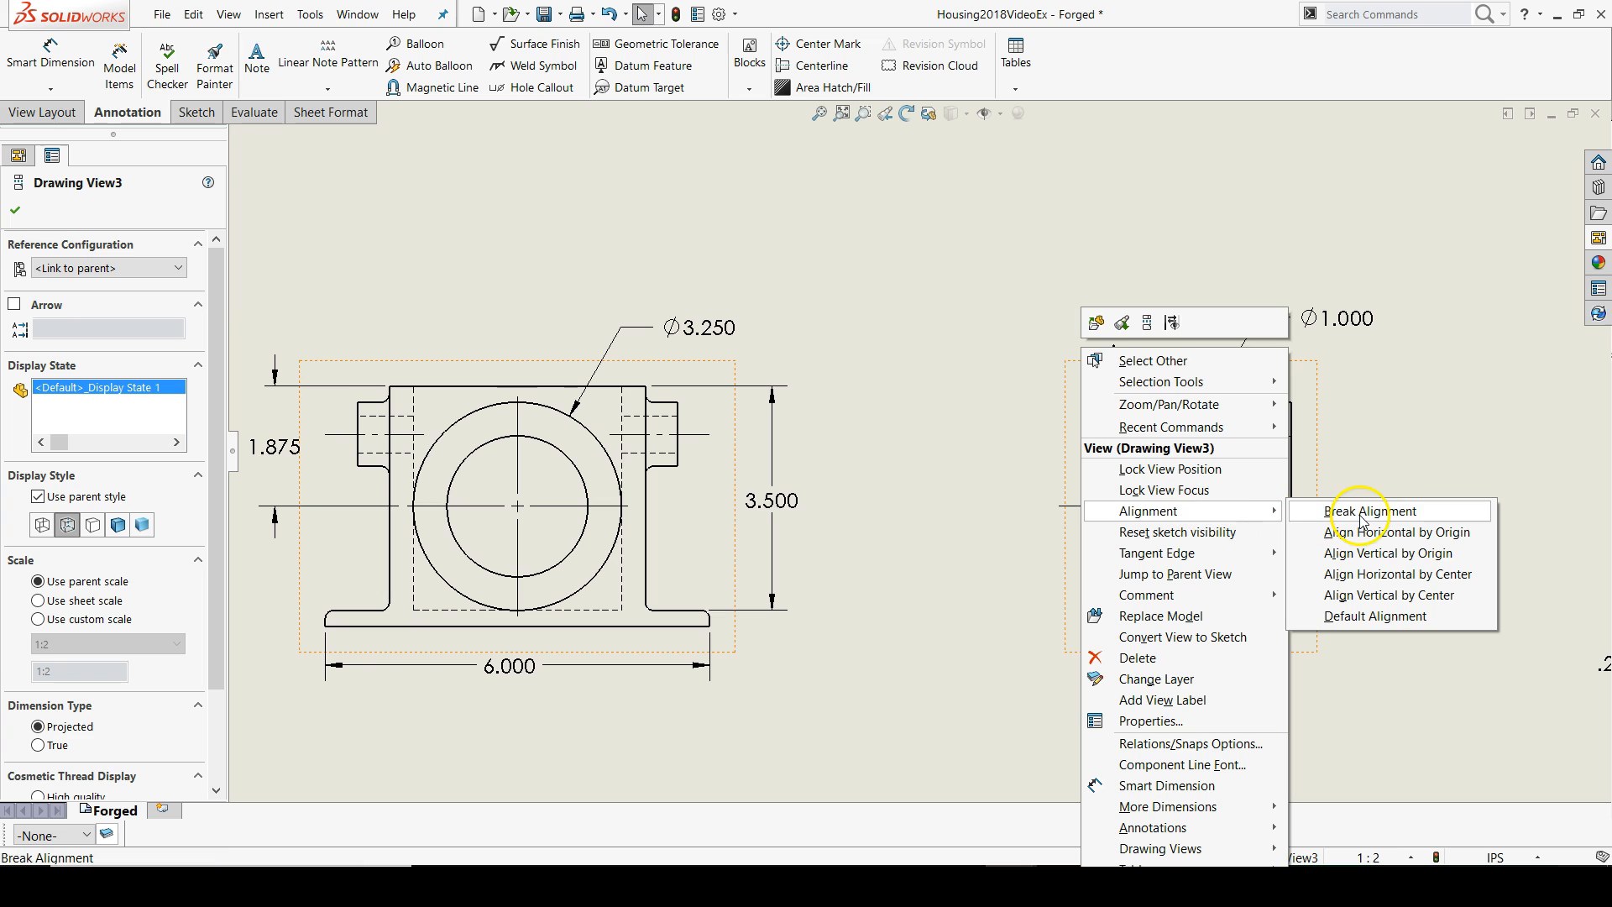
pyautogui.click(967, 389)
pyautogui.scroll(-3, 1045, 367)
pyautogui.scroll(-3, 1071, 253)
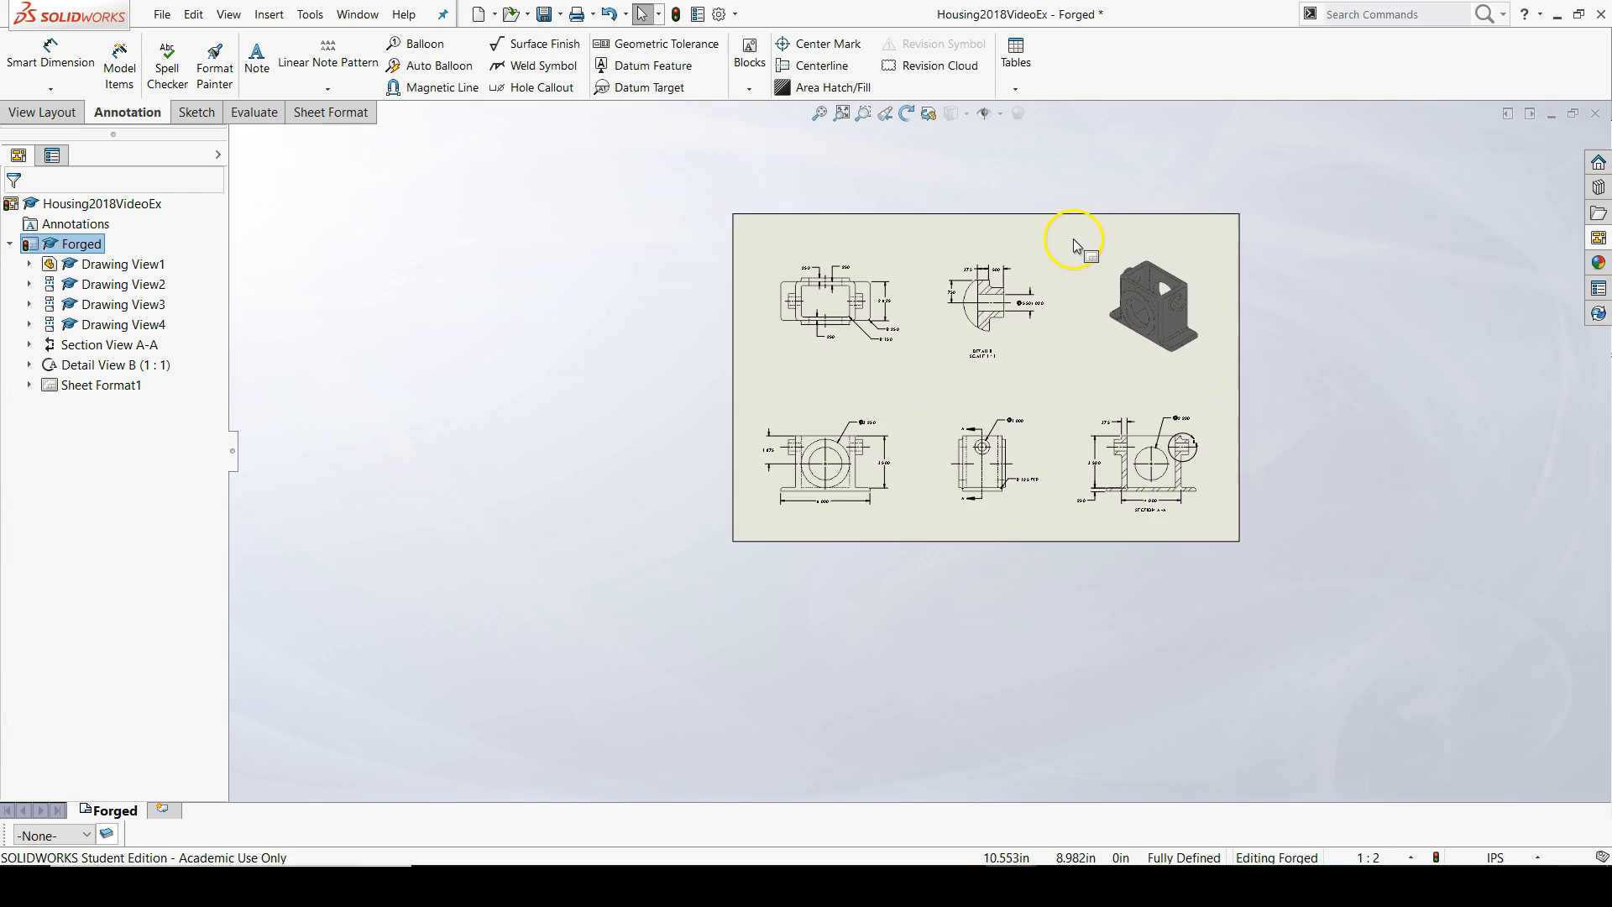
pyautogui.scroll(2, 1073, 244)
pyautogui.scroll(2, 1021, 295)
pyautogui.scroll(2, 994, 435)
pyautogui.scroll(3, 990, 430)
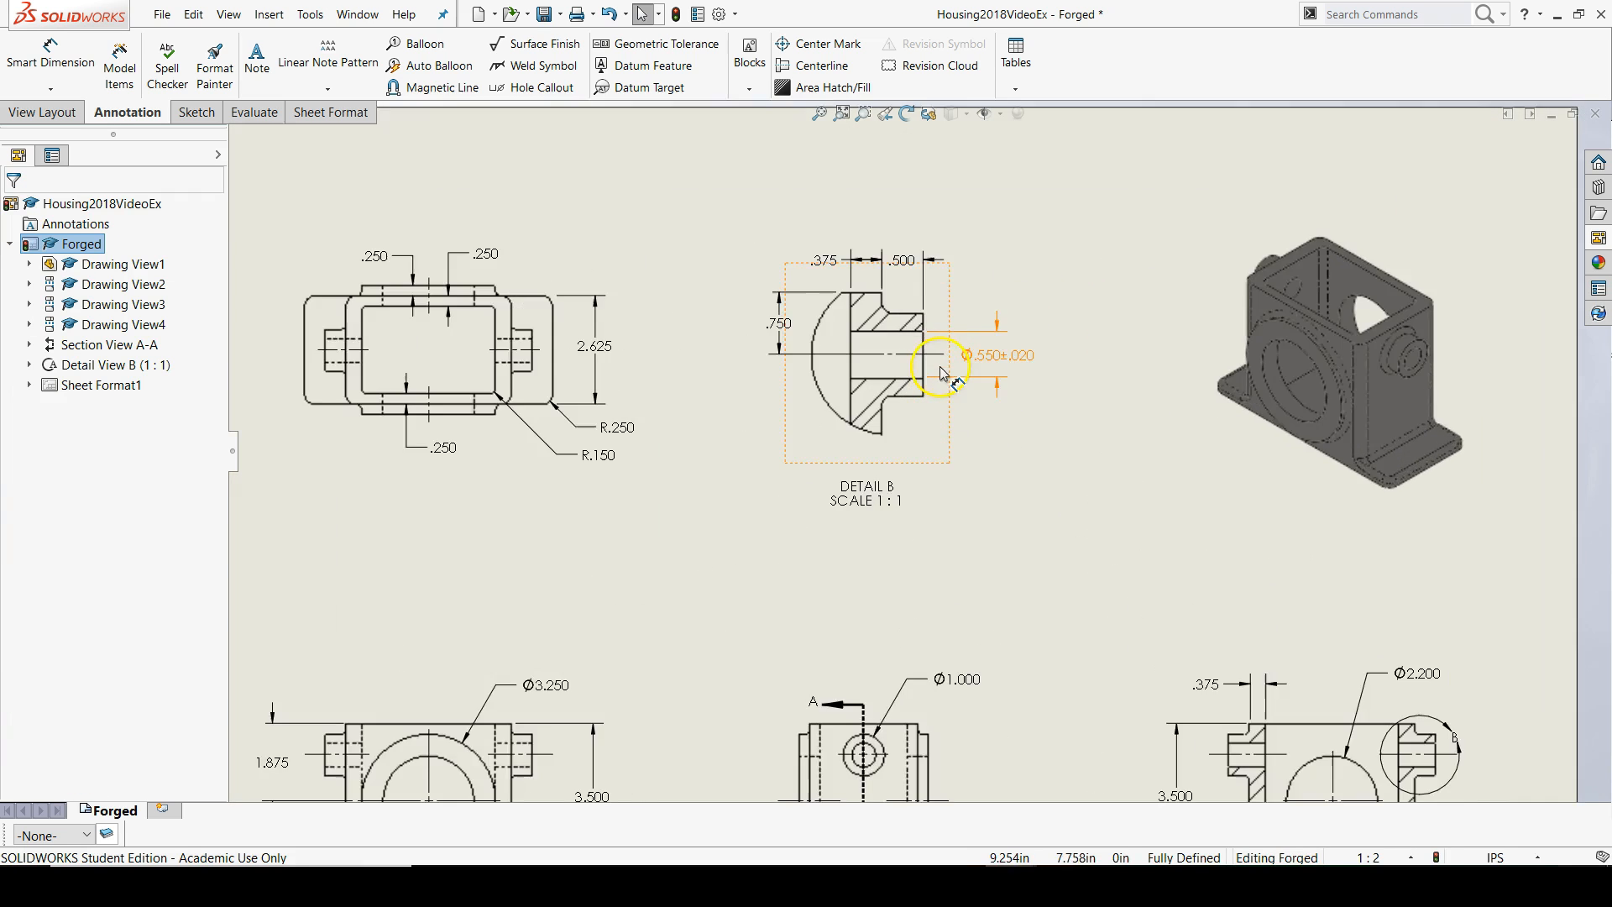
pyautogui.scroll(2, 939, 374)
pyautogui.scroll(1, 883, 378)
pyautogui.scroll(-3, 806, 415)
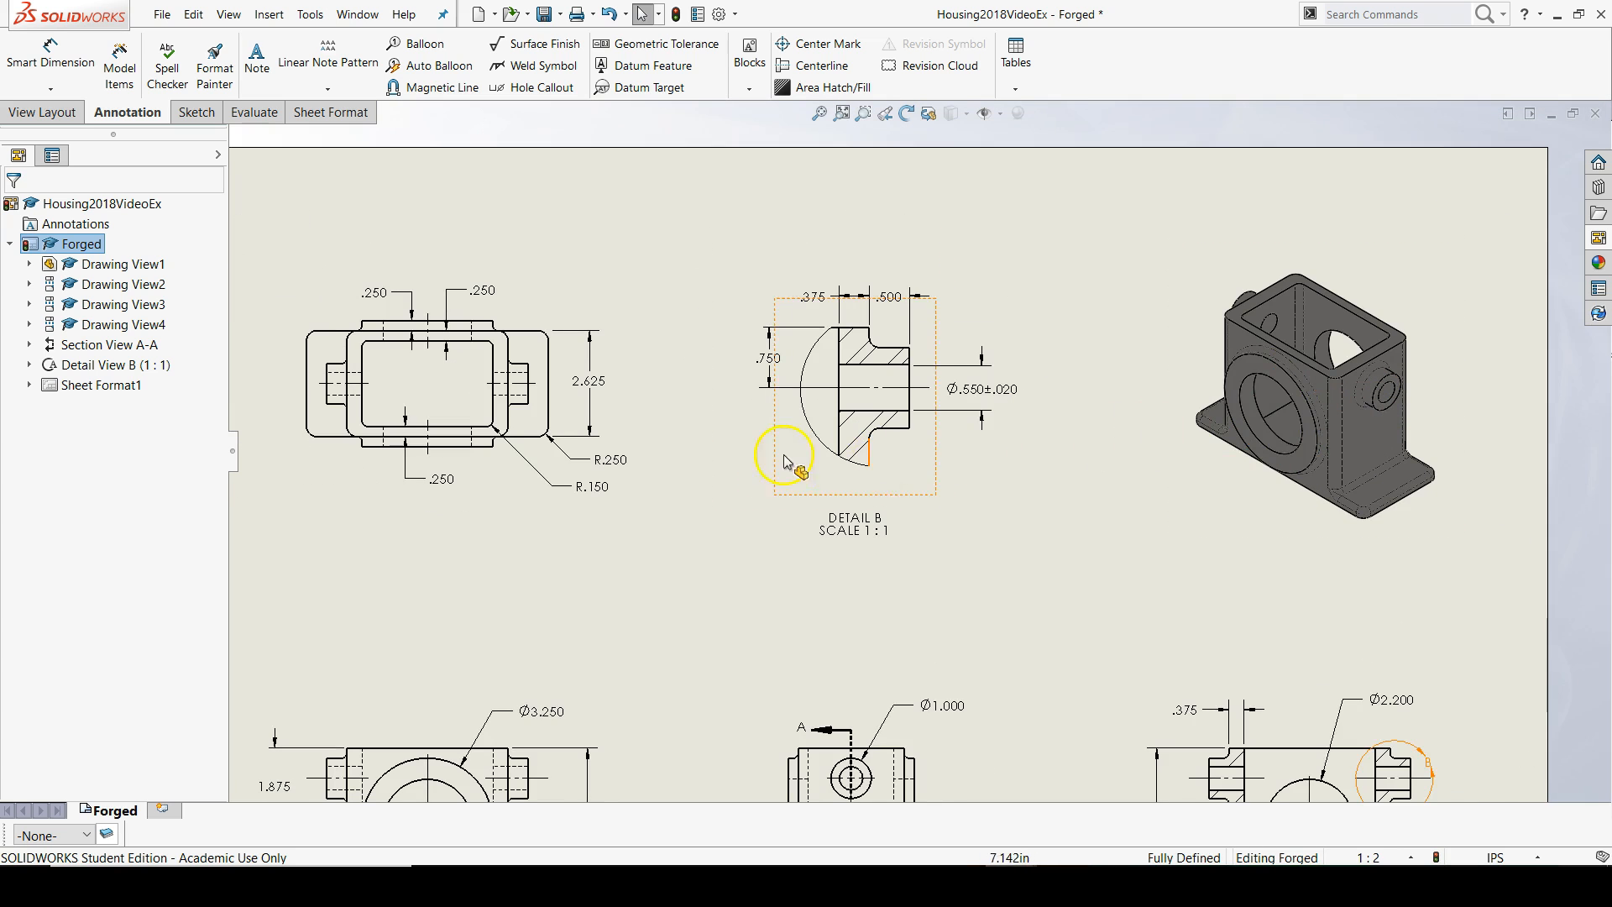
pyautogui.scroll(1, 722, 463)
pyautogui.scroll(1, 756, 504)
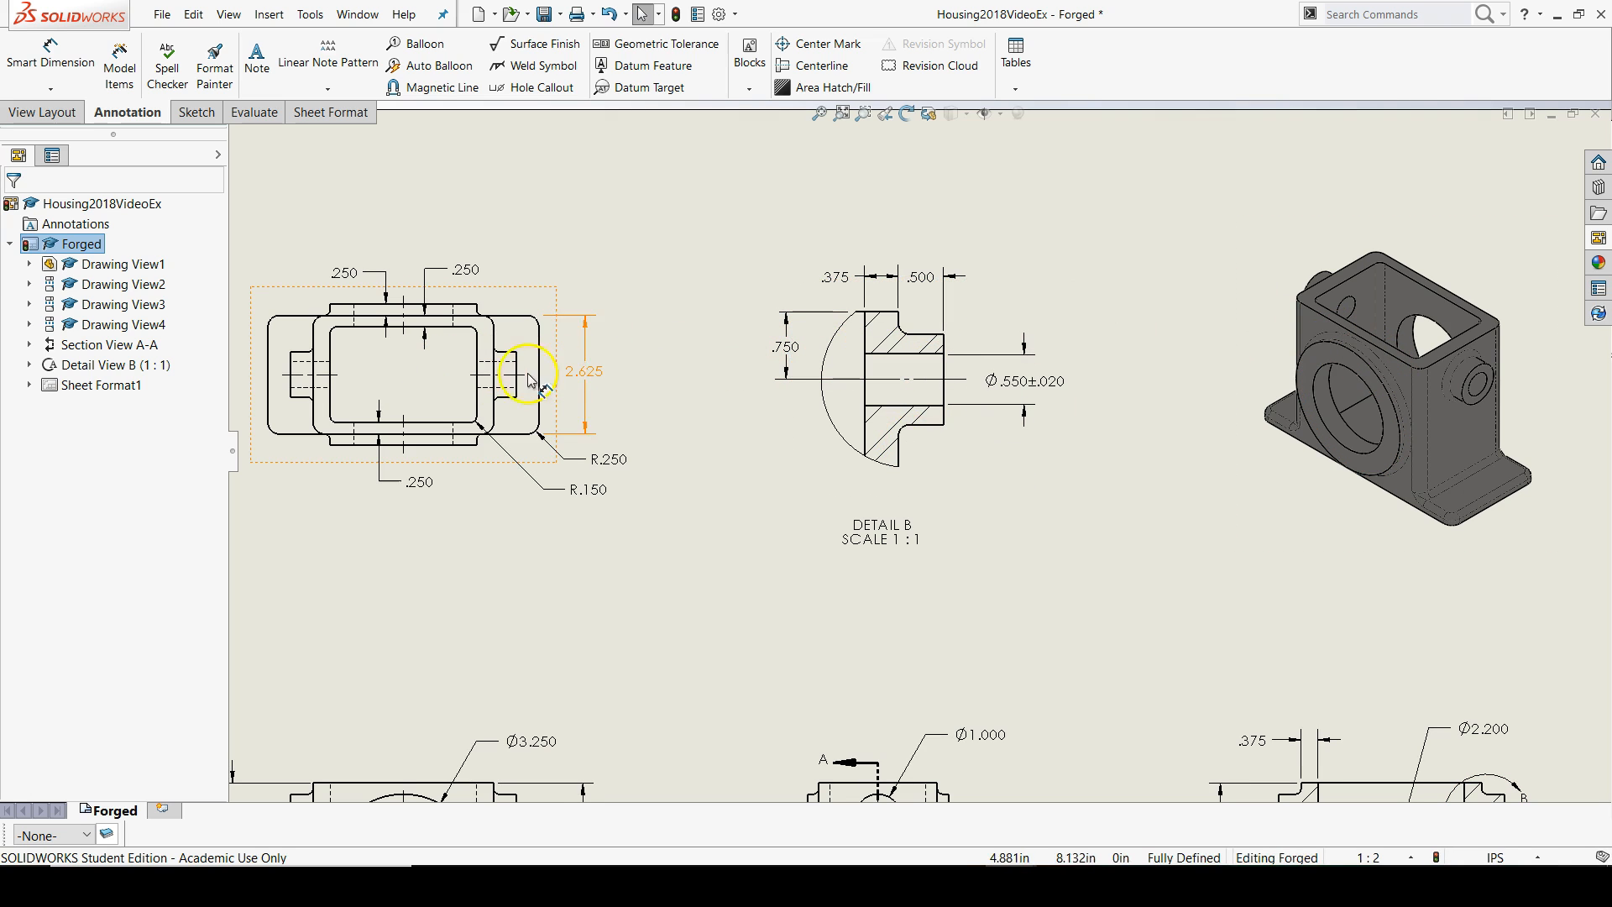
# Align Detail View B horizontally by center with the top view (Drawing View2).
pyautogui.click(816, 454)
pyautogui.rightClick(817, 454)
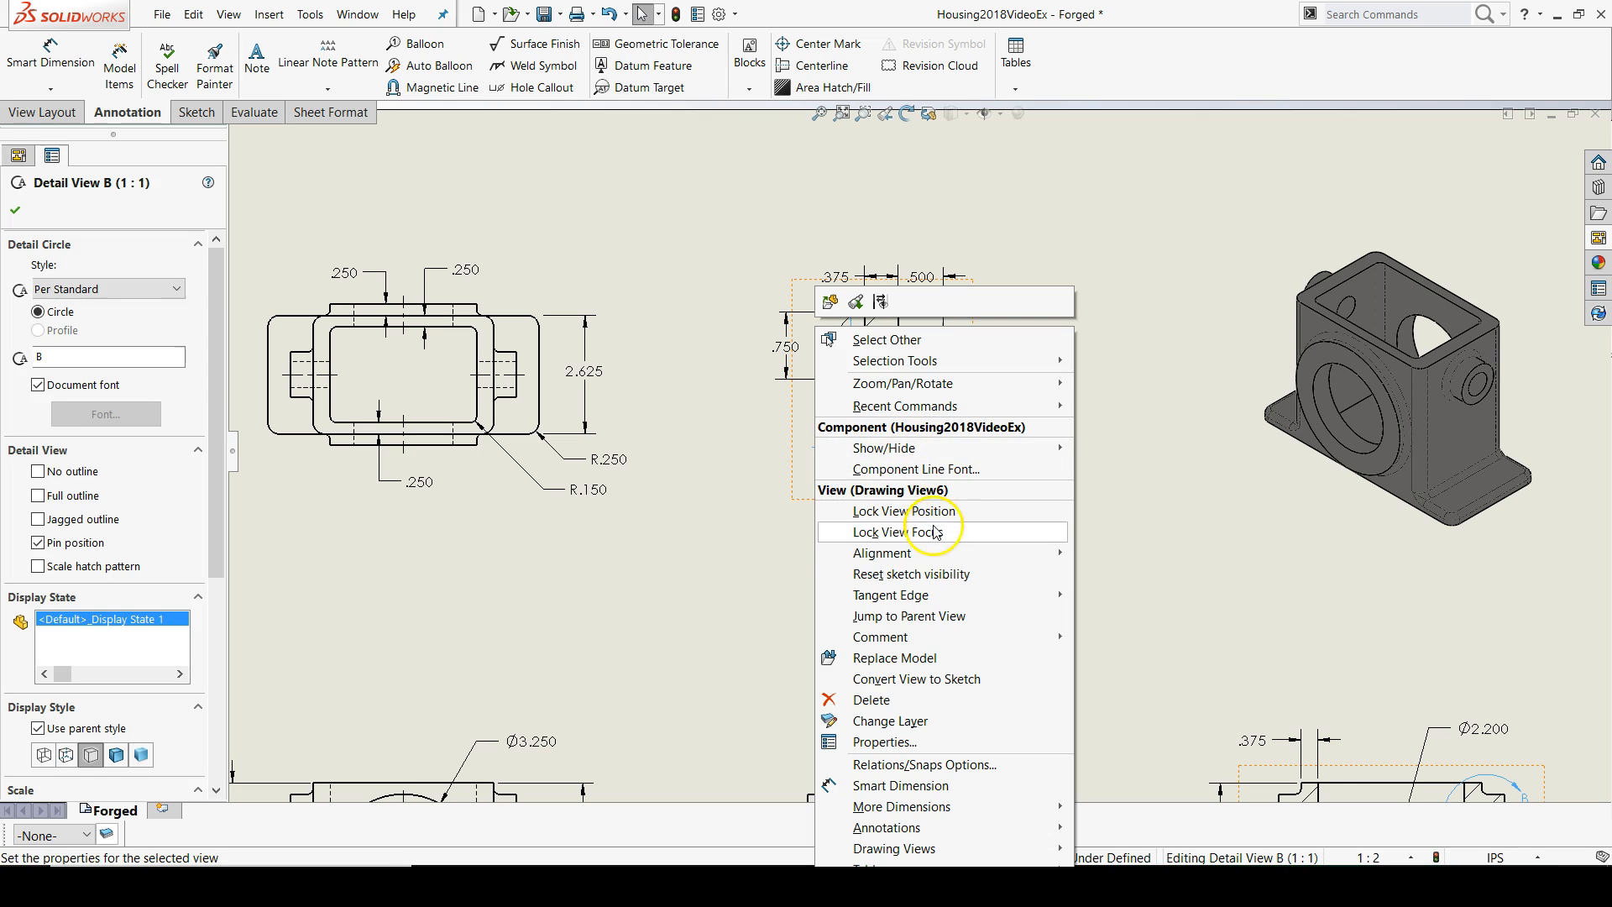
pyautogui.moveTo(882, 553)
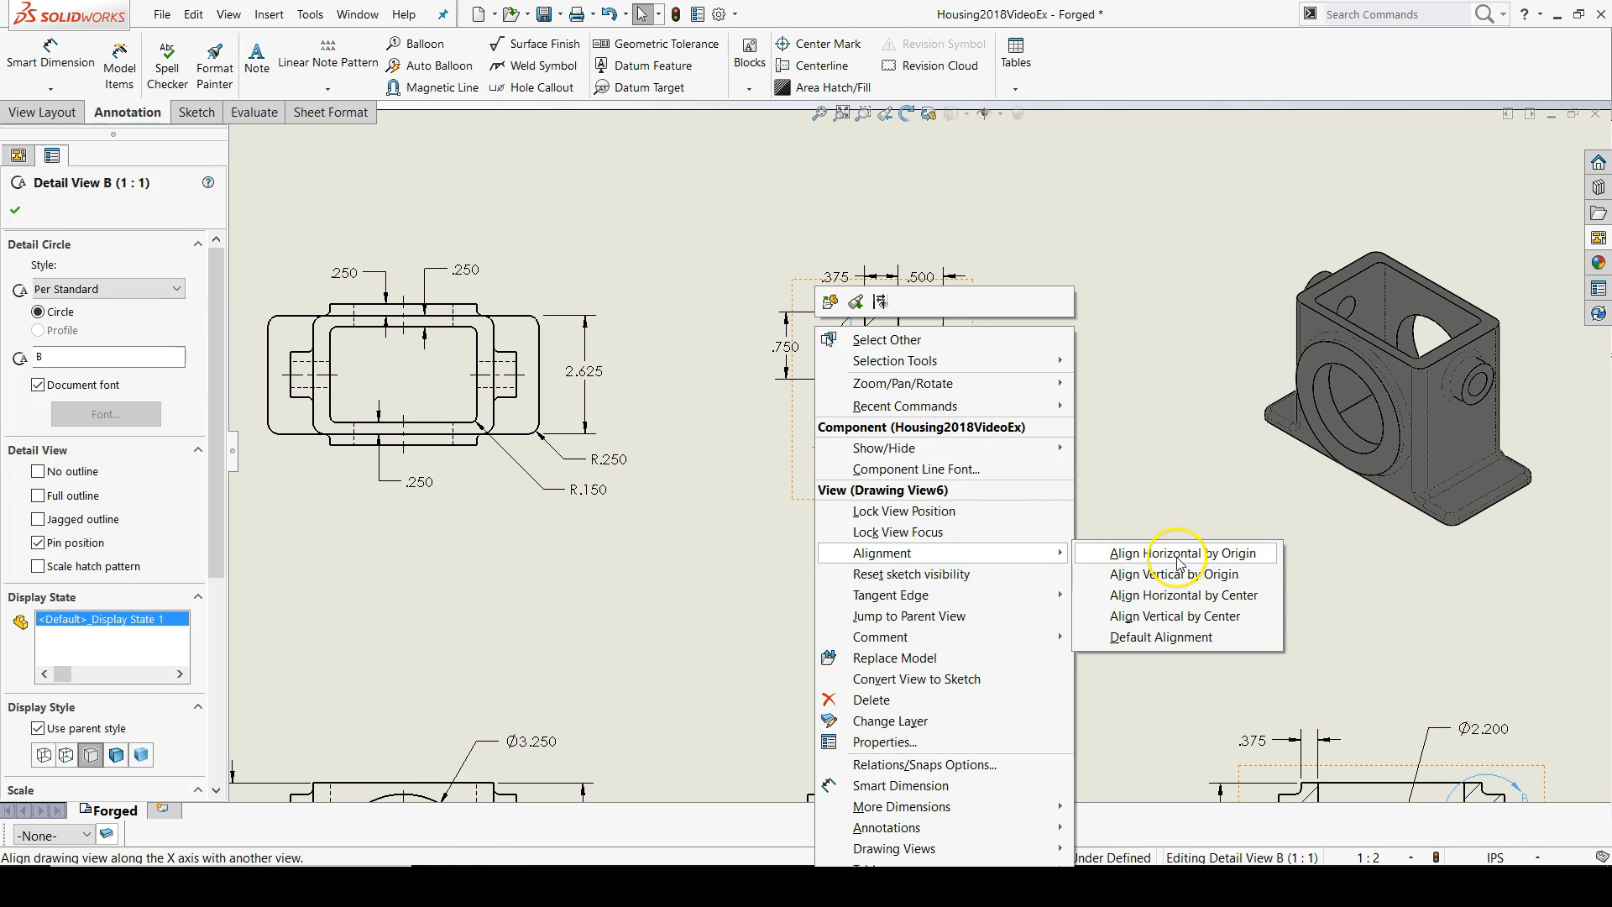
pyautogui.click(1185, 600)
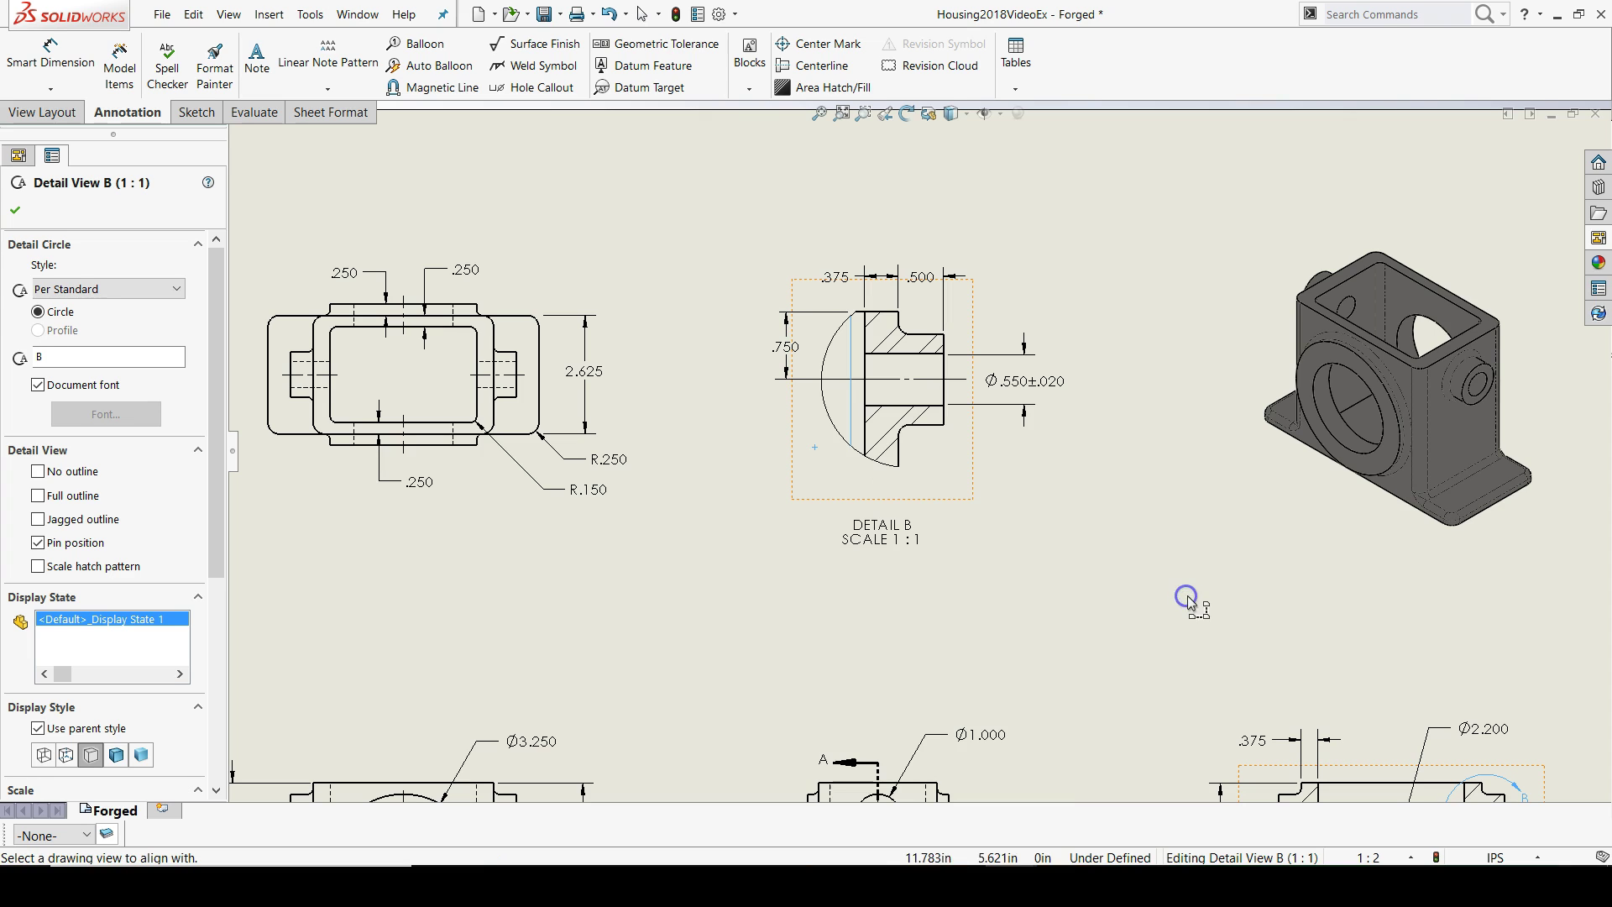
pyautogui.click(541, 311)
# Align the isometric view (Drawing View4) horizontally by center with the top view.
pyautogui.click(1284, 480)
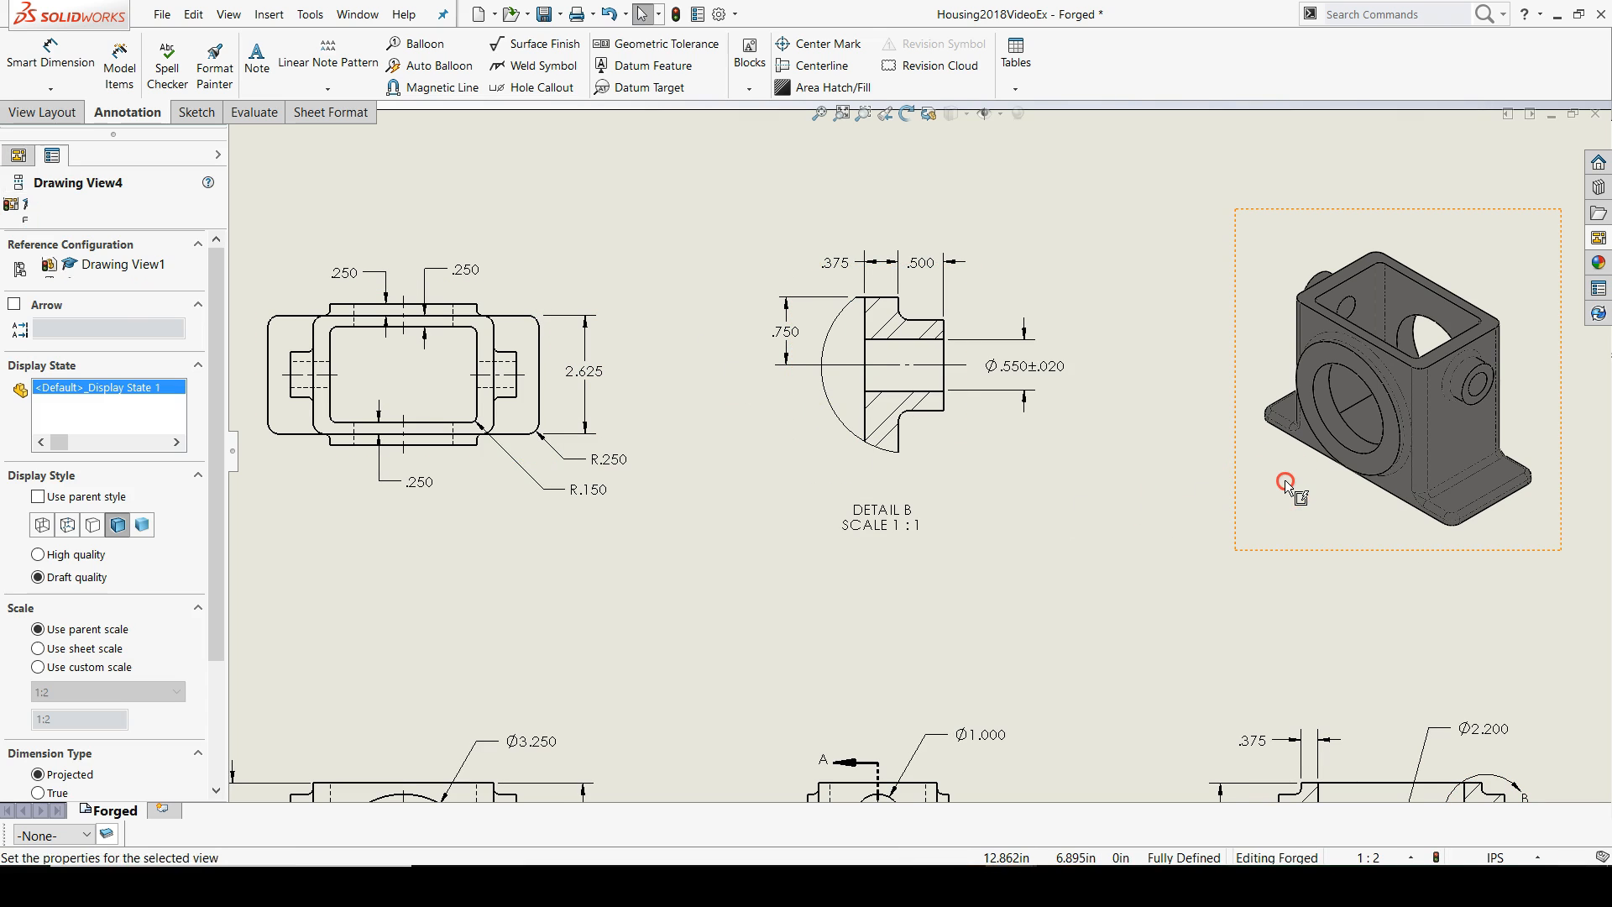
pyautogui.rightClick(1286, 480)
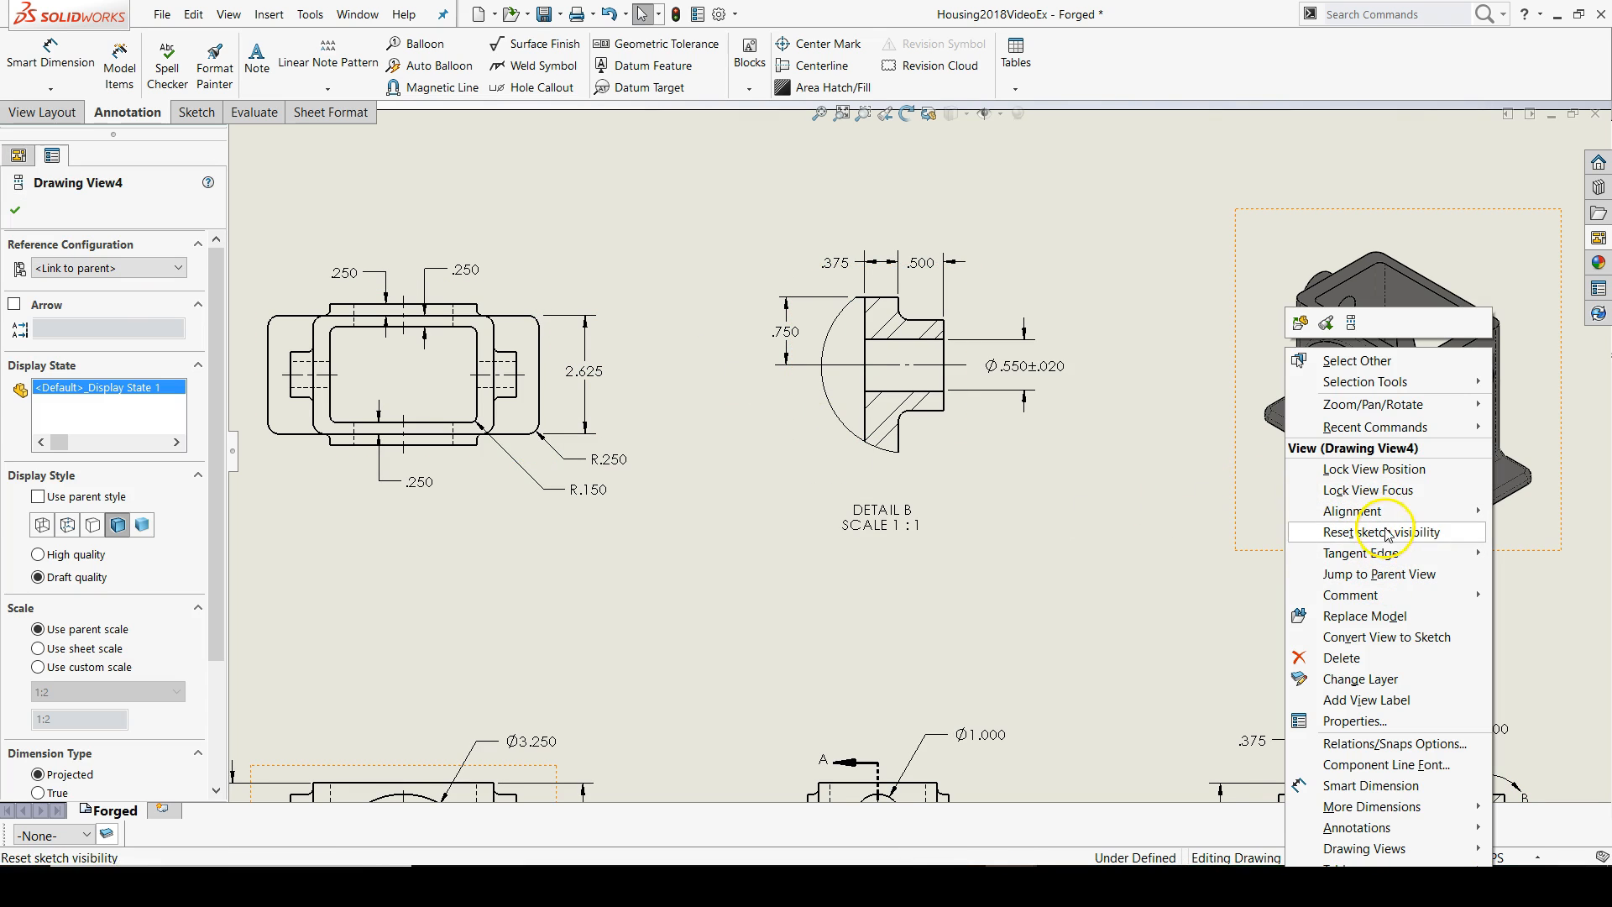
pyautogui.moveTo(1352, 510)
pyautogui.click(1184, 555)
pyautogui.click(544, 300)
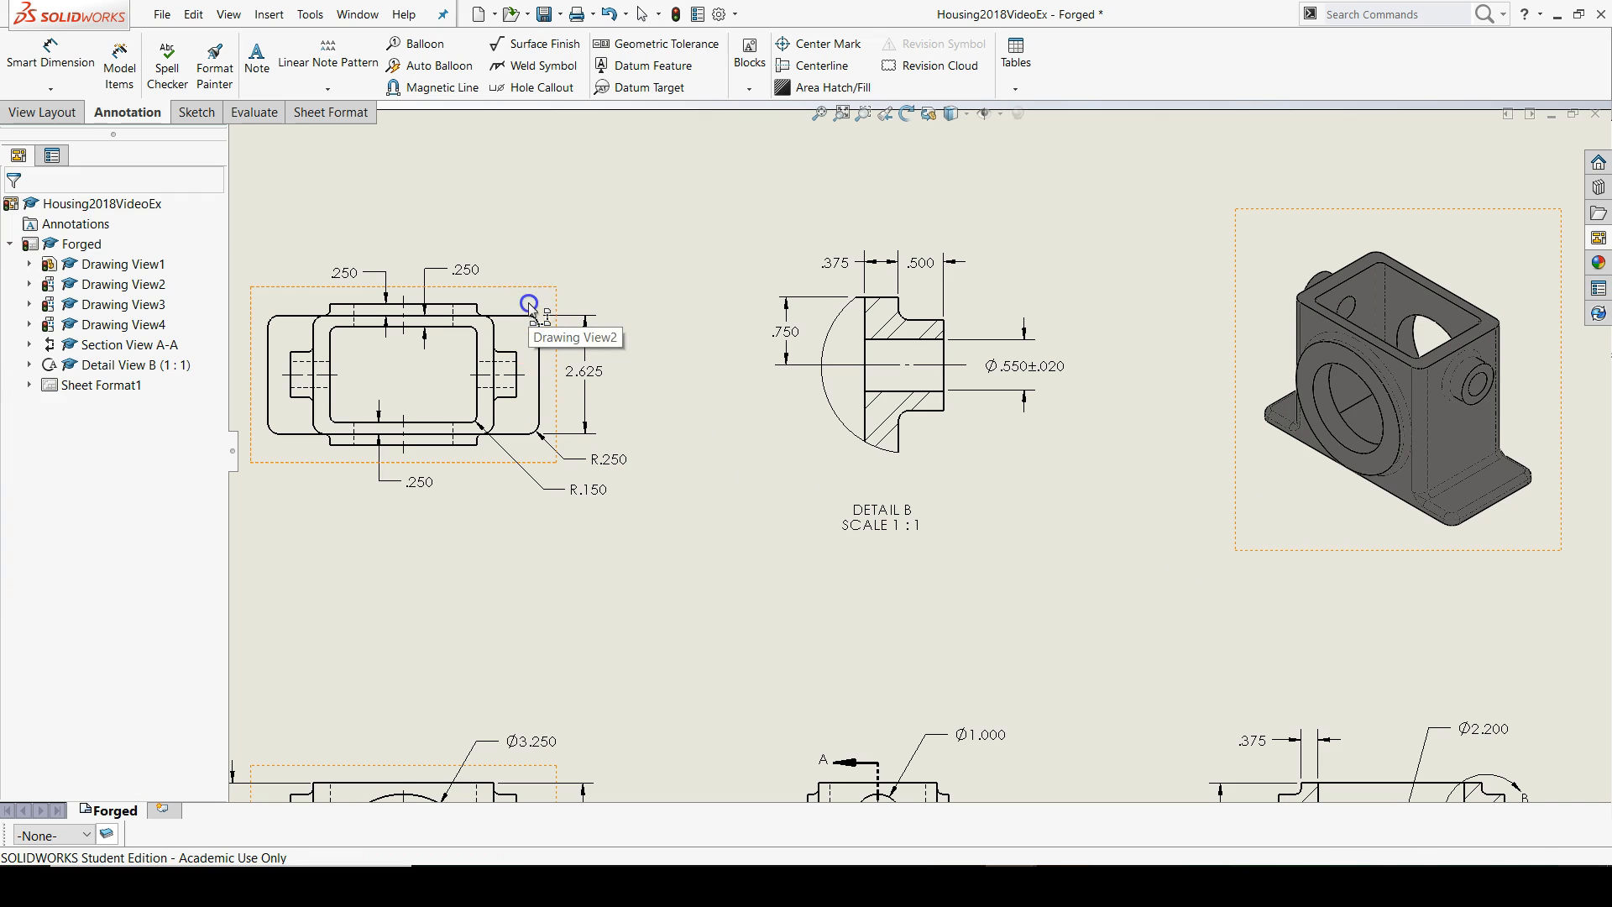
# Drag the top view down so the whole upper row of views sits slightly lower.
pyautogui.press('f')
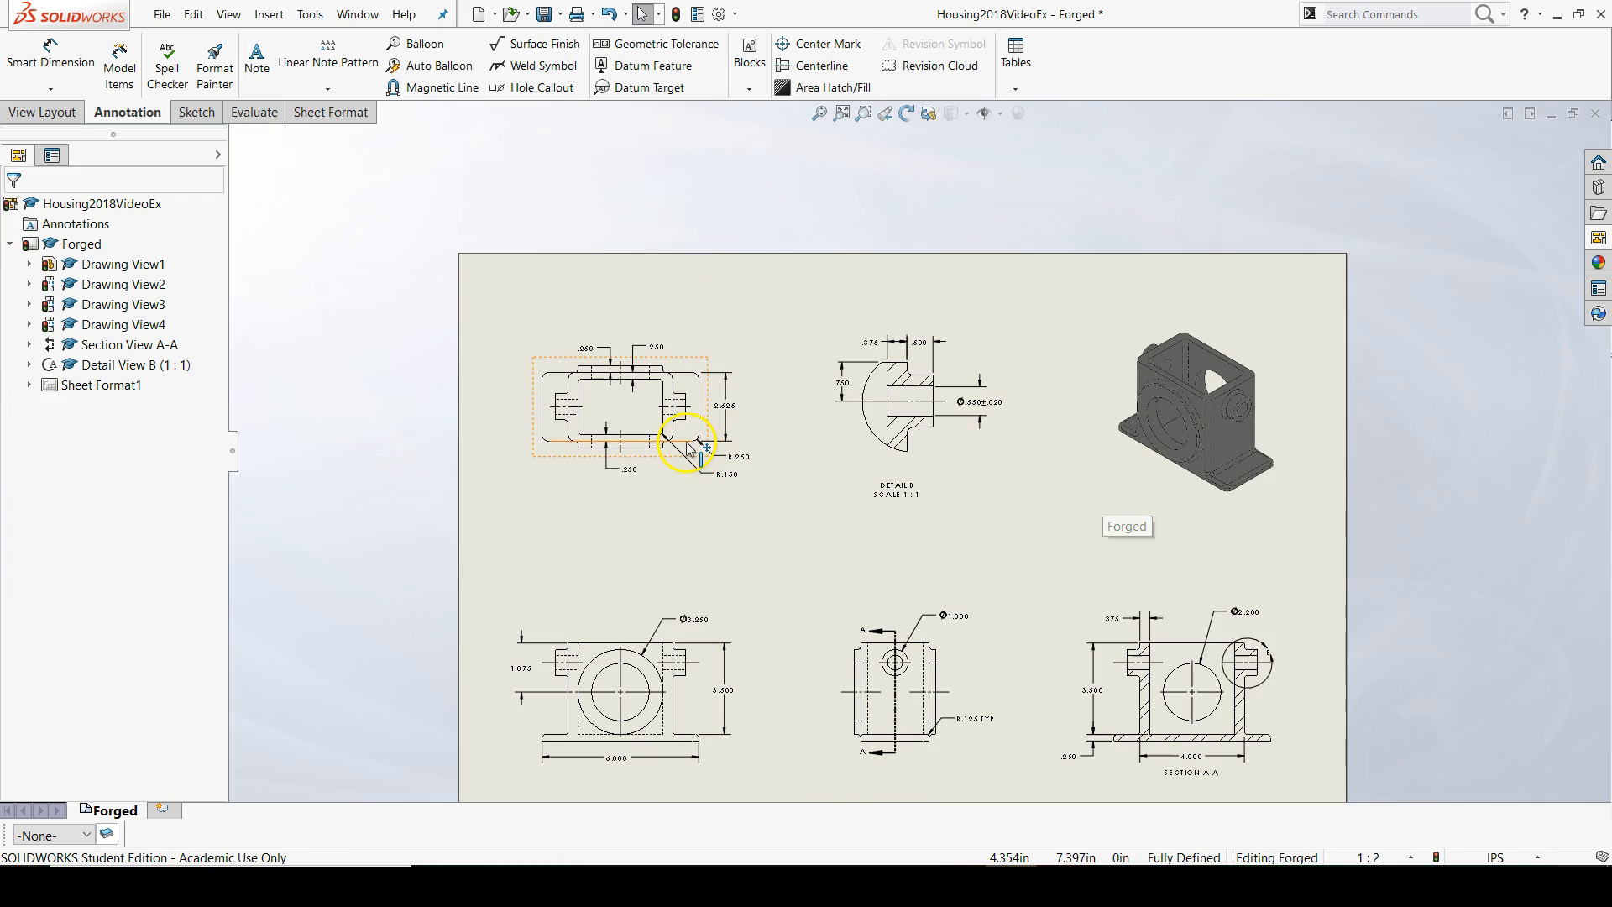
pyautogui.doubleClick(689, 457)
pyautogui.moveTo(690, 457)
pyautogui.mouseDown()
pyautogui.moveTo(707, 478)
pyautogui.moveTo(706, 452)
pyautogui.moveTo(702, 472)
pyautogui.mouseUp()
# Drop the top row of views in its new lower position on the sheet.
pyautogui.click(1433, 614)
pyautogui.scroll(-2, 1259, 642)
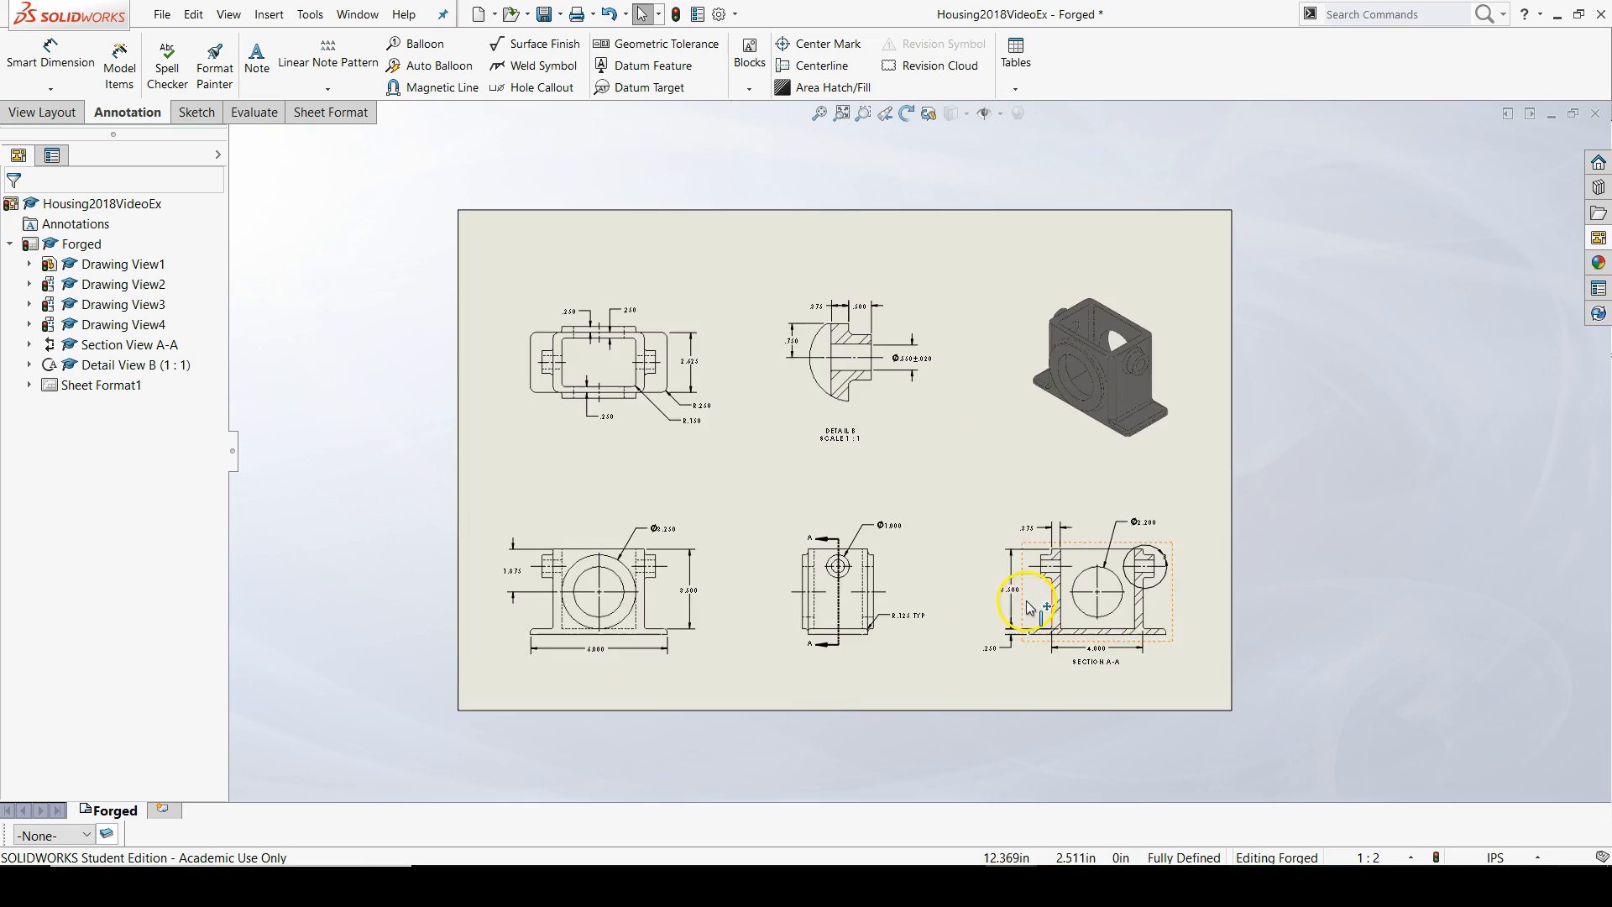
pyautogui.scroll(3, 970, 566)
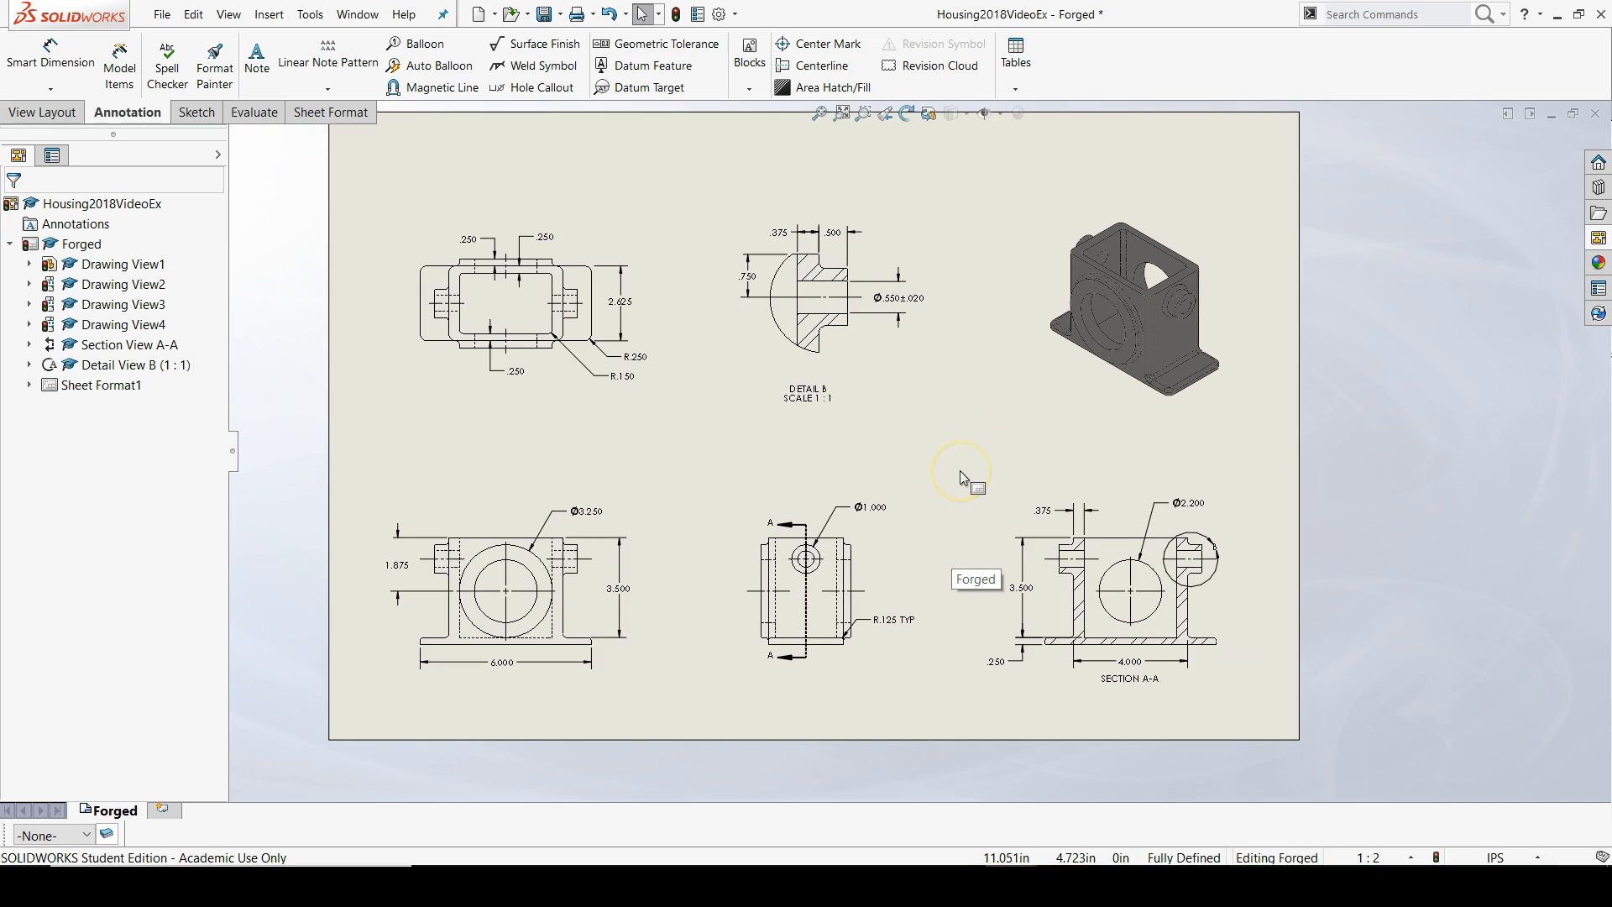